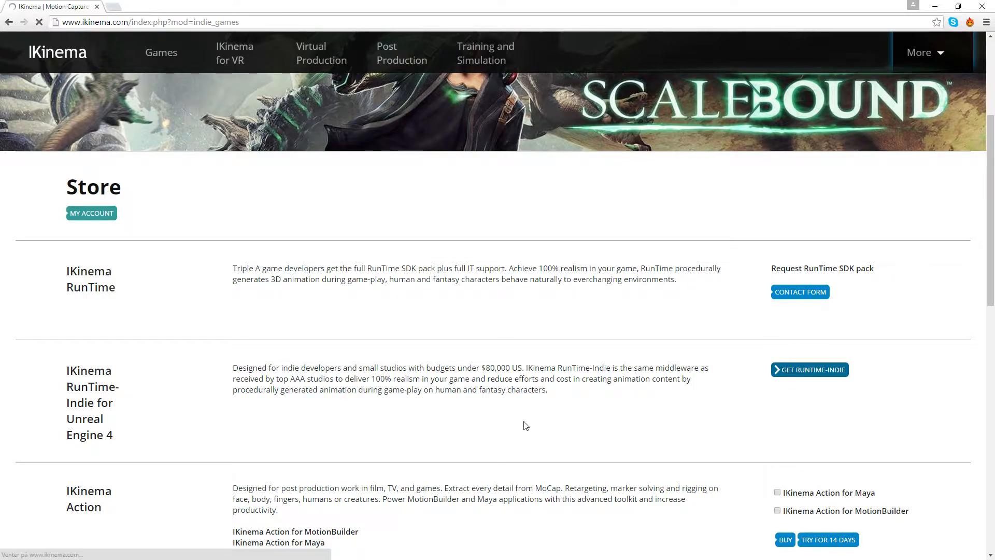
- Accept the license terms for IKinema RunTime-Indie for Unreal Engine 4 and review its trial and purchase options
scroll(344, 432, "down", 6)
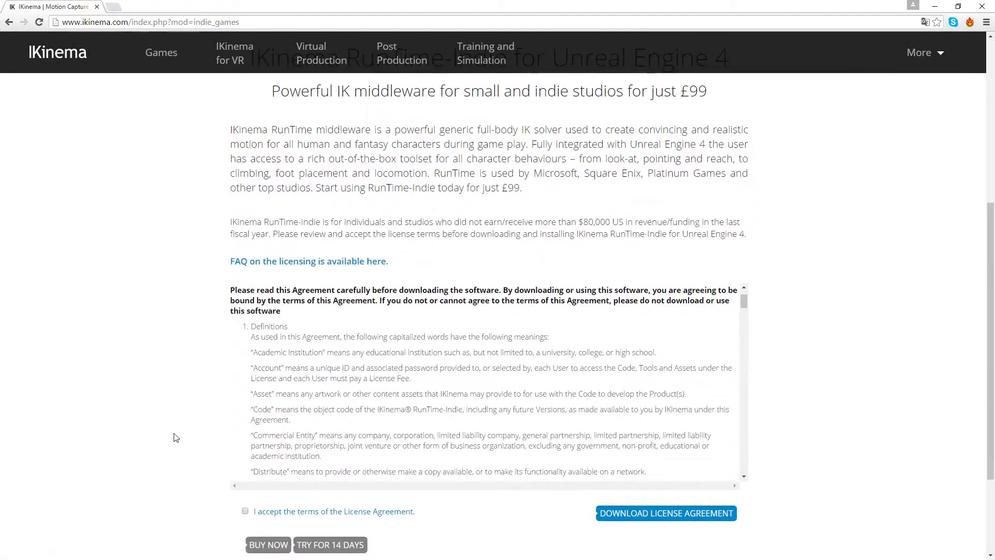
scroll(174, 437, "down", 3)
left_click(245, 376)
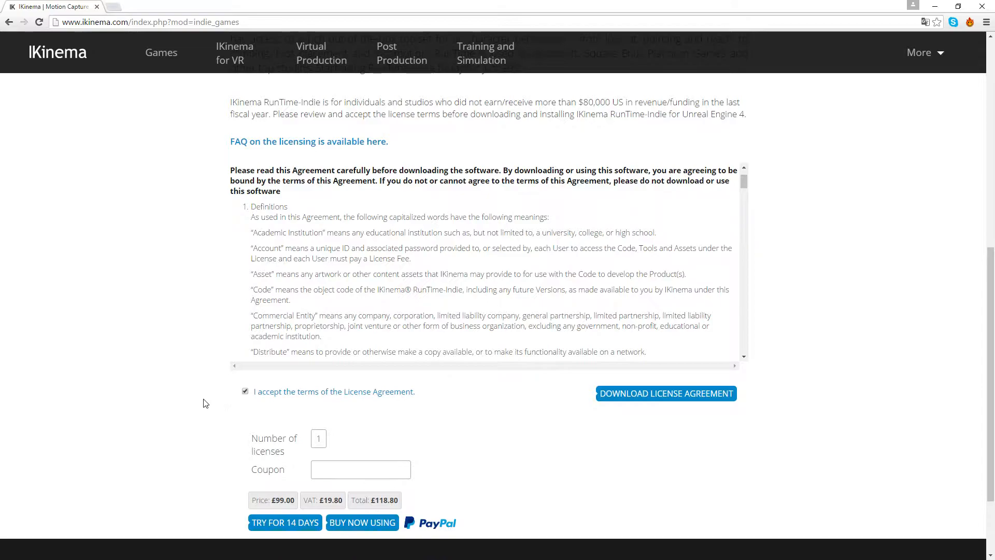
scroll(240, 351, "down", 2)
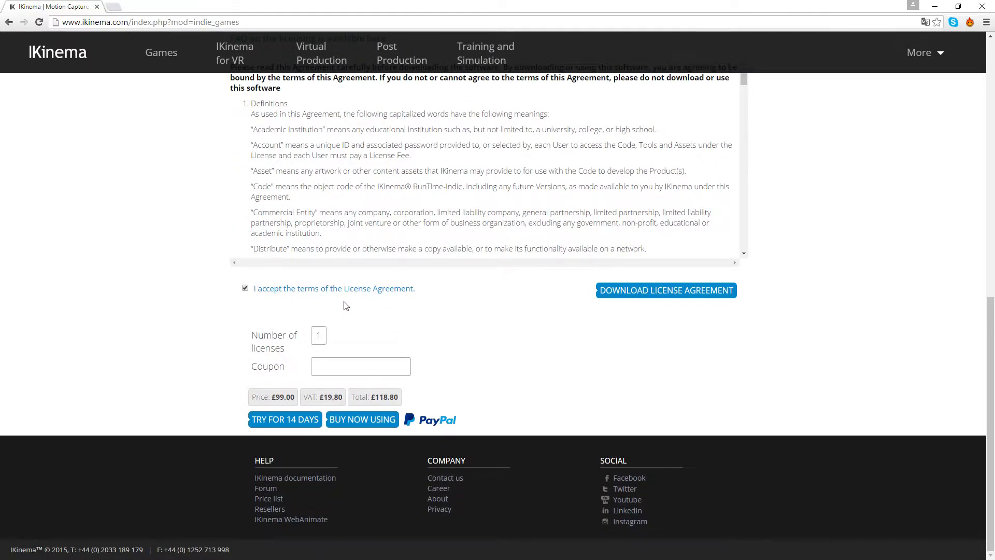
left_click(346, 370)
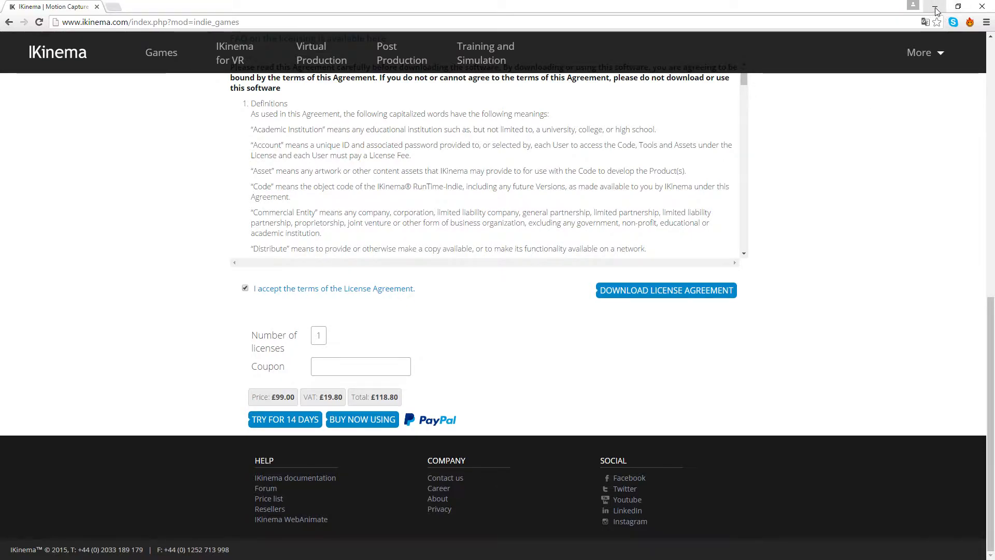
scroll(571, 211, "up", 8)
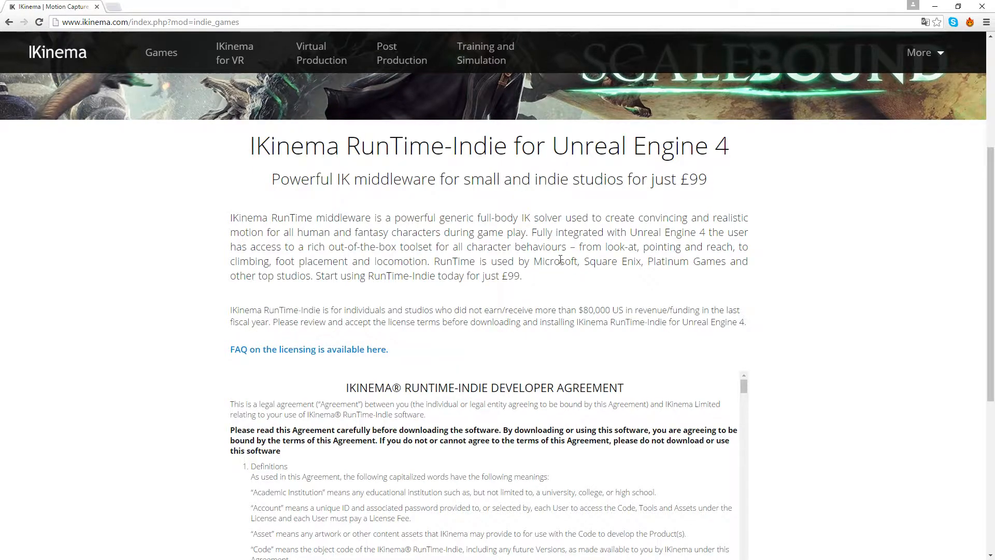
- Switch to Unreal Editor and select the white ramp cube beside the stairs in the level
left_click(936, 9)
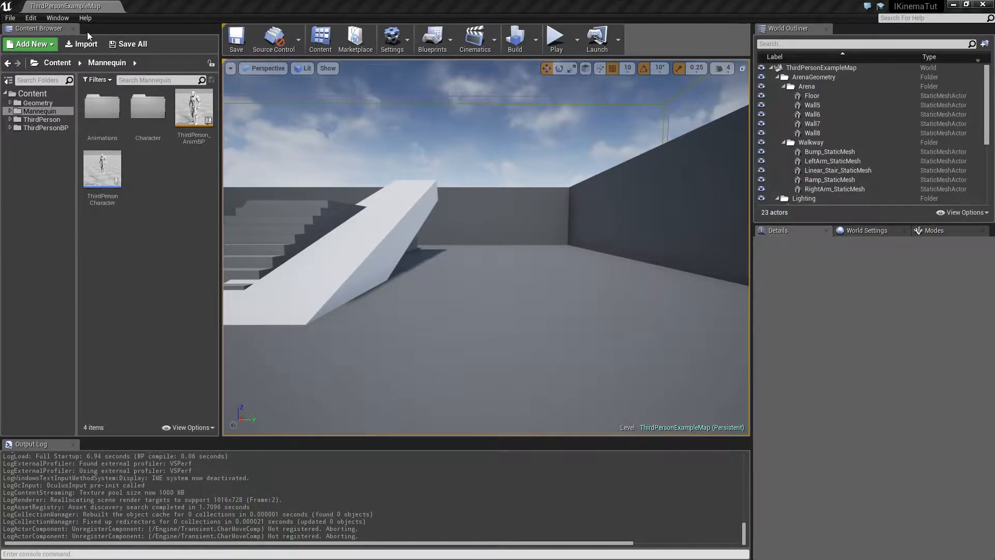
right_click_drag(467, 226, 404, 231)
key("s")
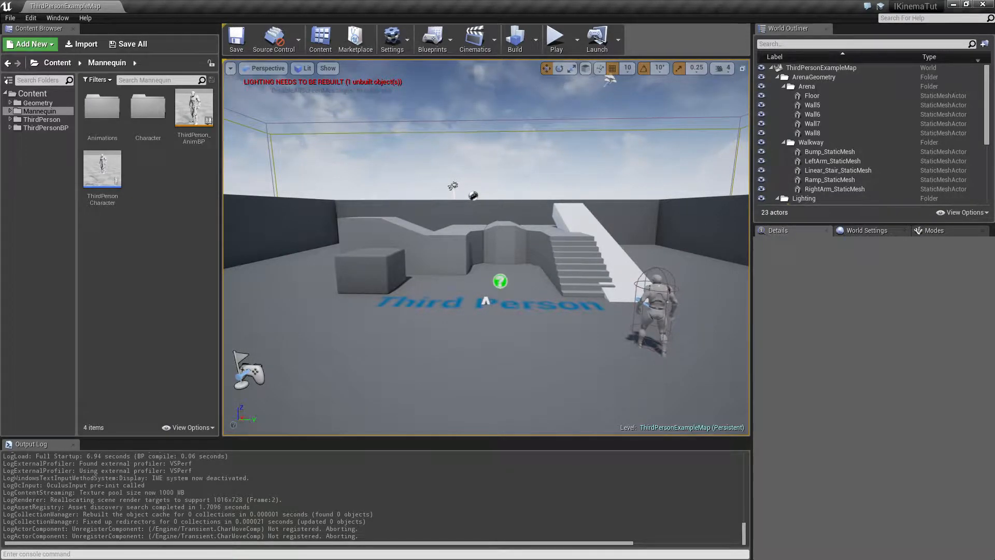
left_click(581, 216)
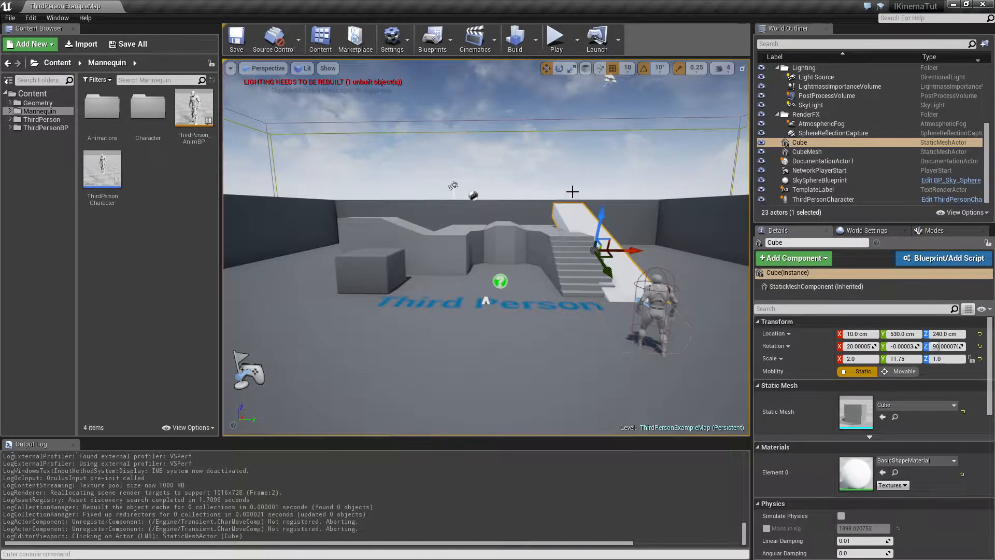
- Play the level, move the character around the arena to examine its walk and run, and end the session
left_click(556, 44)
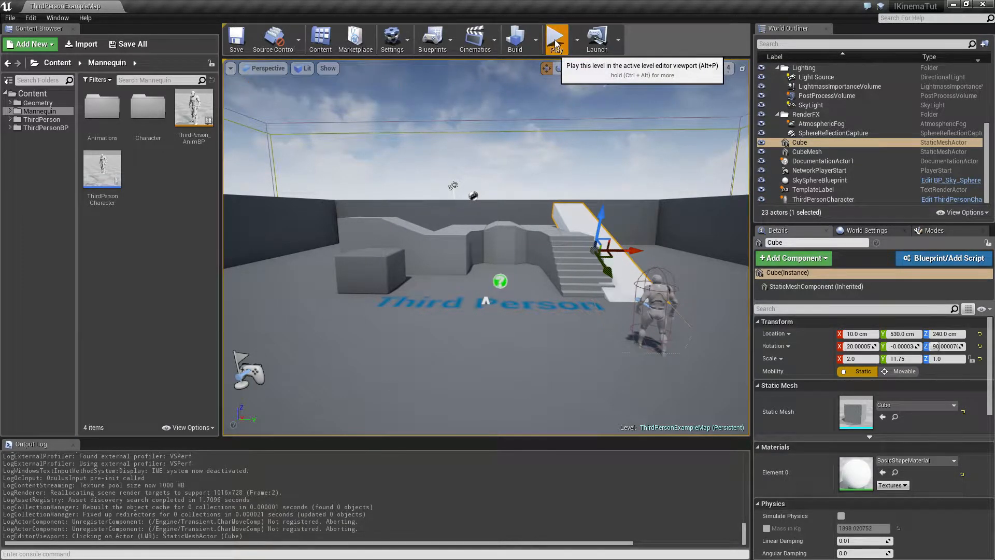
key("w")
key("d")
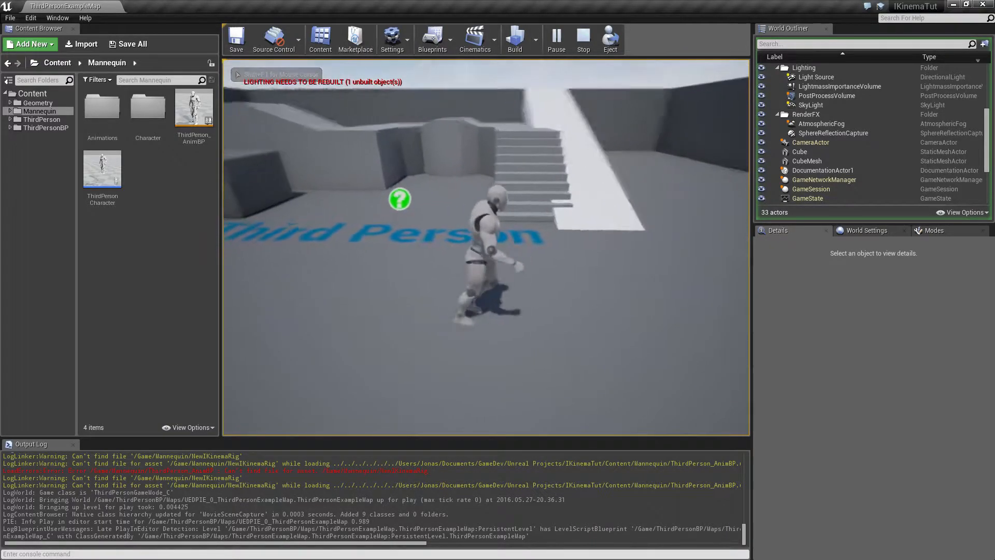
key("w")
key("w")
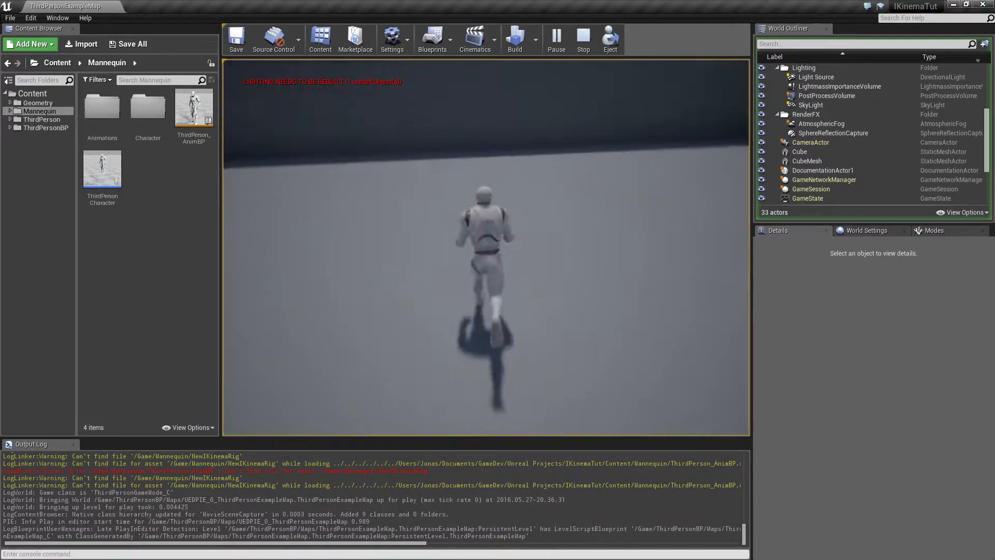
key("d")
key("w")
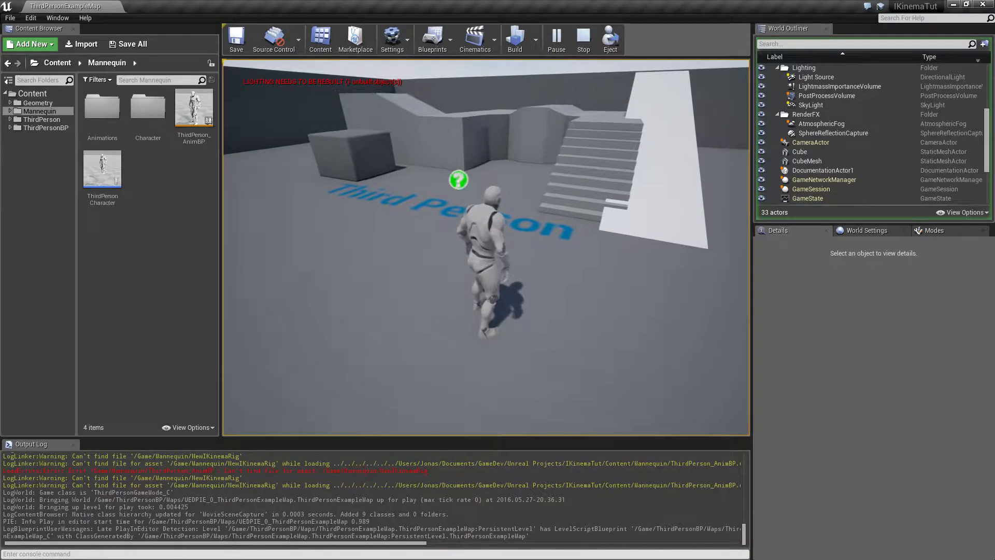
key("Escape")
- Open the ThirdPersonCharacter blueprint and move the InputAction Run node group farther from the Movement input comment
double_click(110, 179)
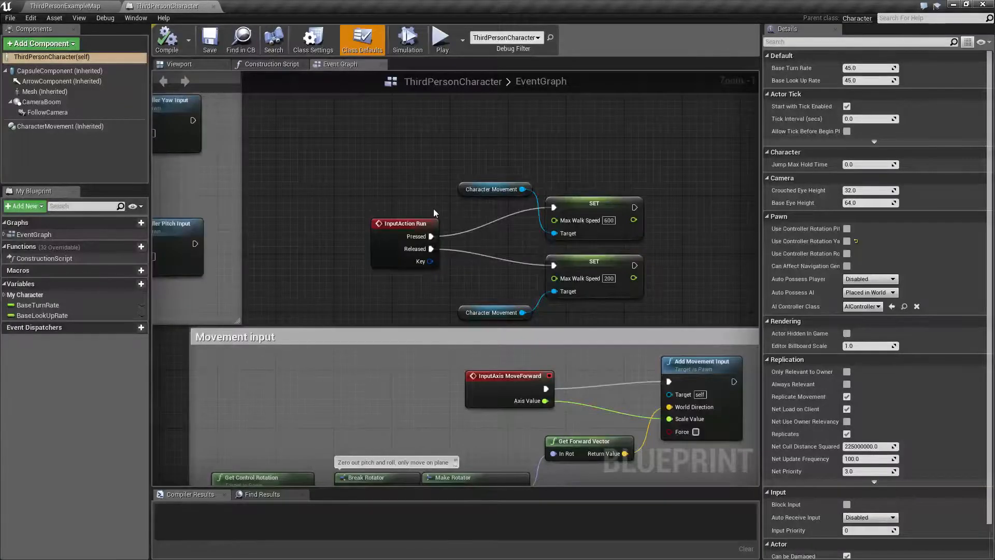
left_click_drag(362, 176, 617, 310)
left_click_drag(589, 203, 559, 116)
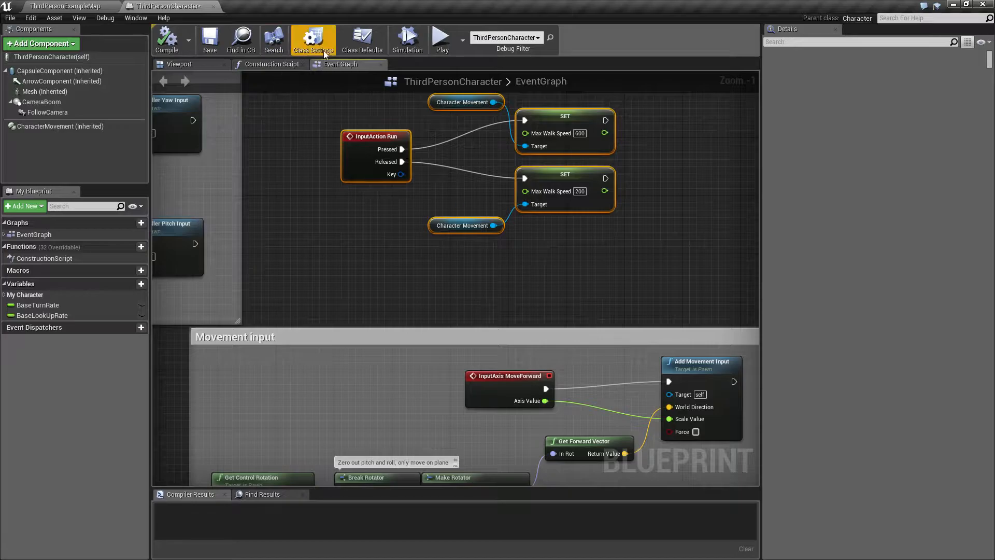
- Examine the key binding of the Run action mapping in the project's Input settings
left_click(67, 5)
left_click(393, 39)
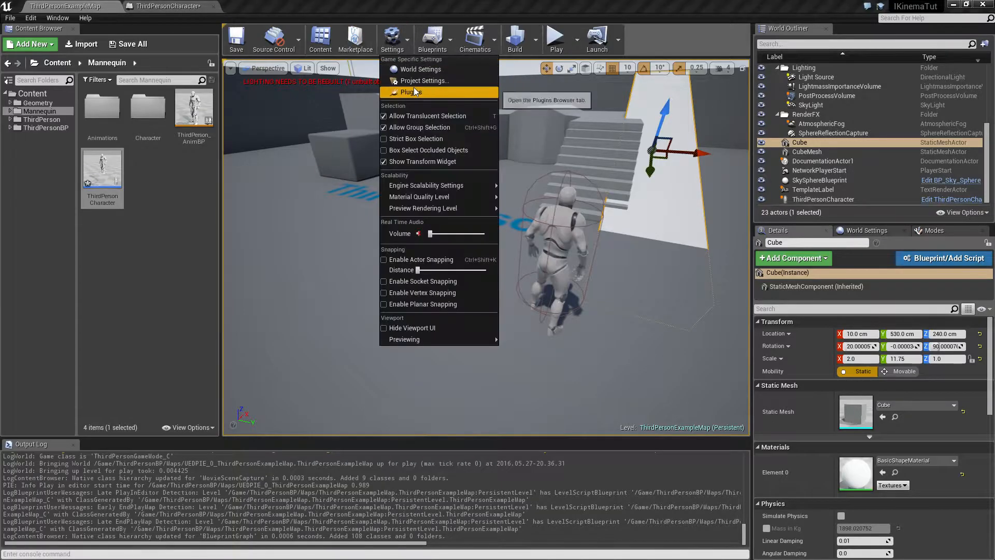
left_click(414, 81)
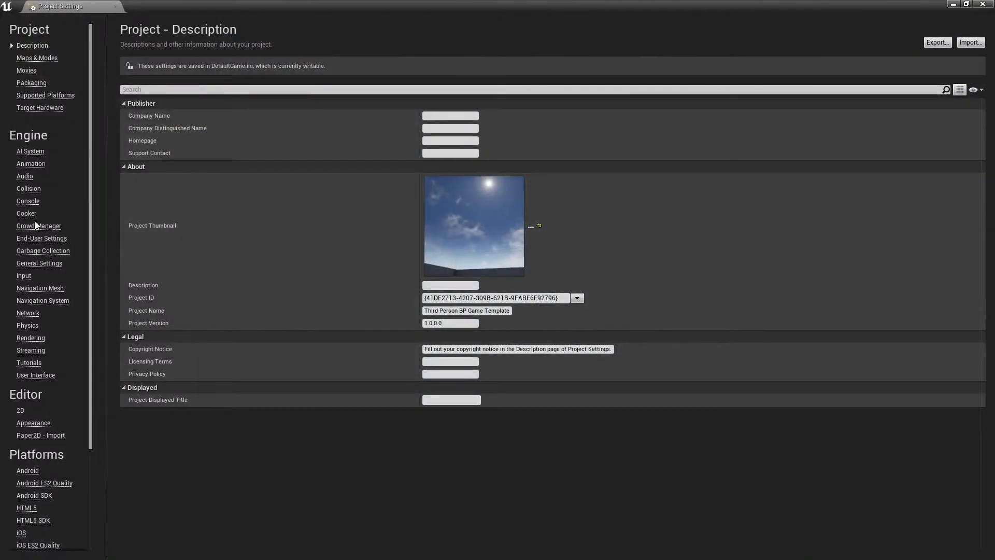
left_click(24, 276)
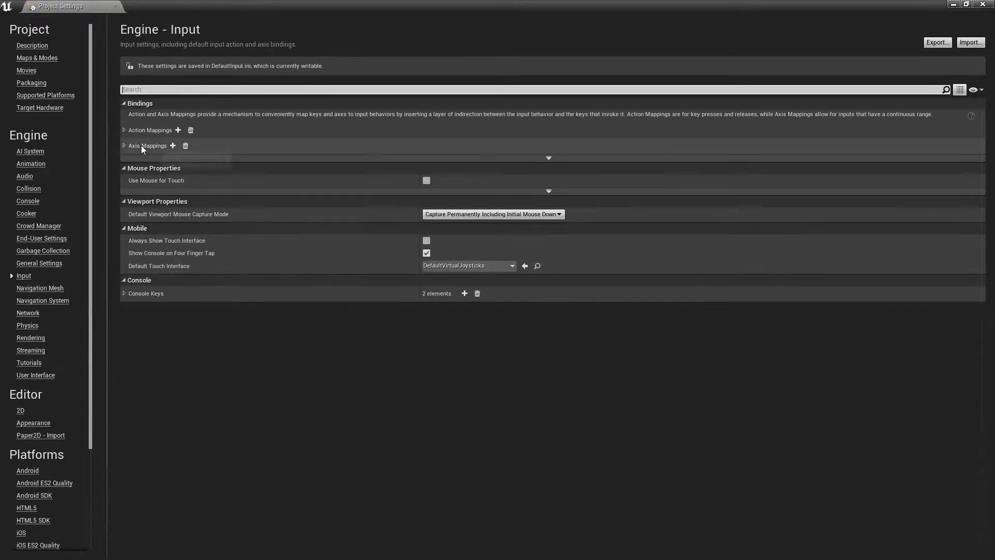
left_click(124, 131)
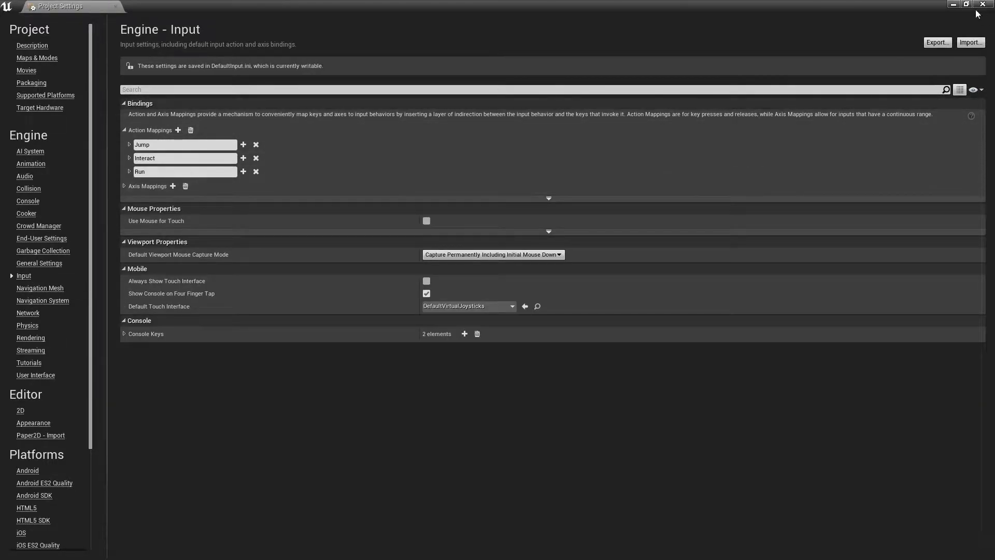
left_click(129, 171)
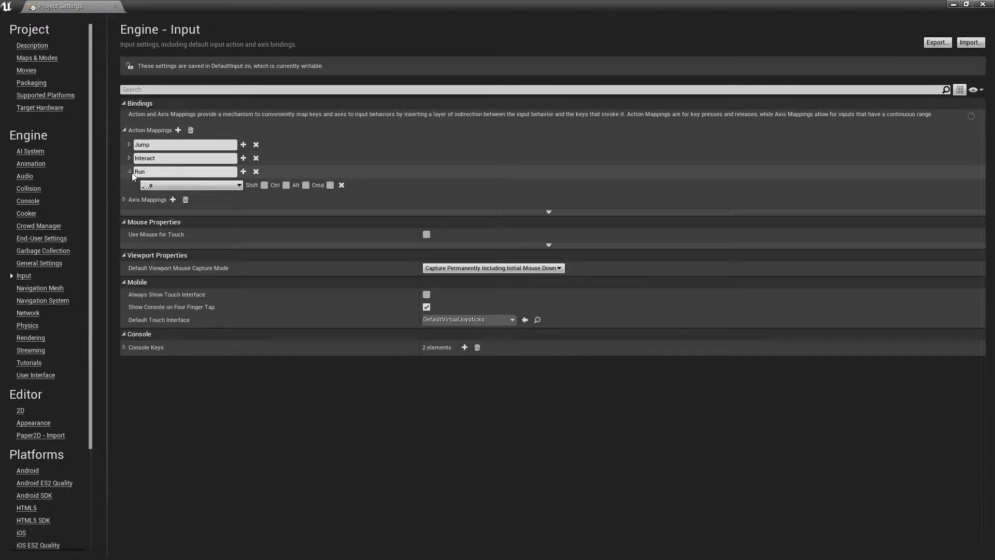
left_click(952, 5)
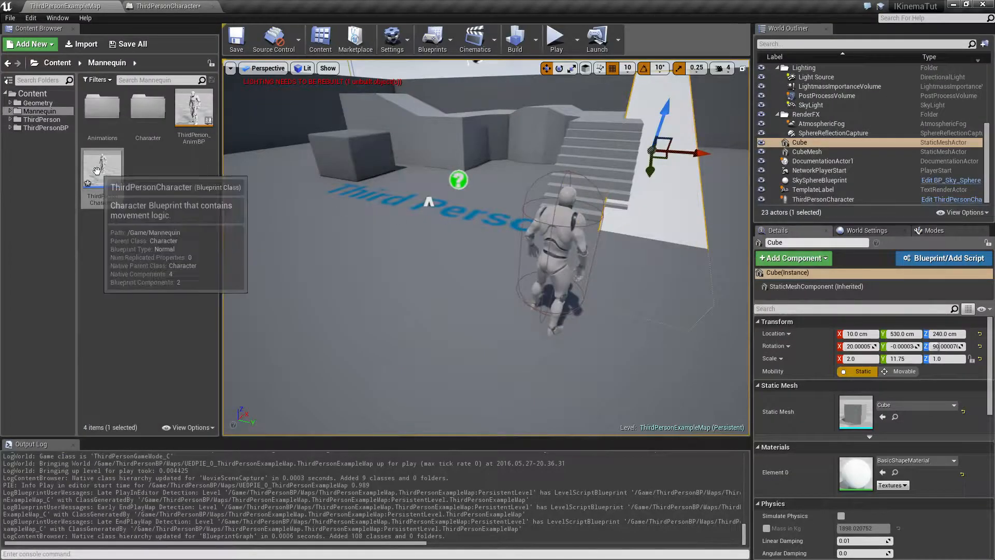
- Review the Run nodes in the ThirdPersonCharacter event graph and open the ThirdPerson_AnimBP animation blueprint
left_click(180, 8)
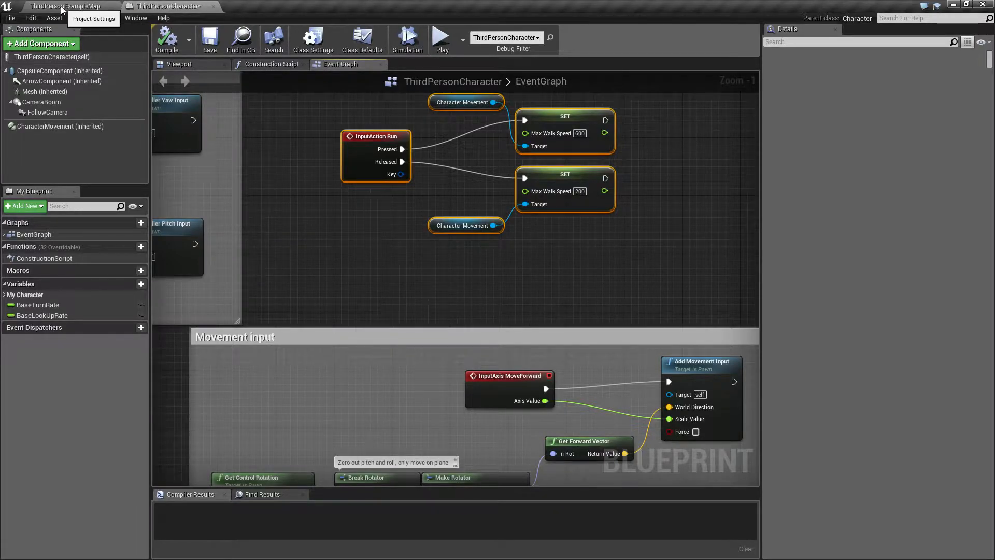
left_click(289, 196)
left_click(83, 10)
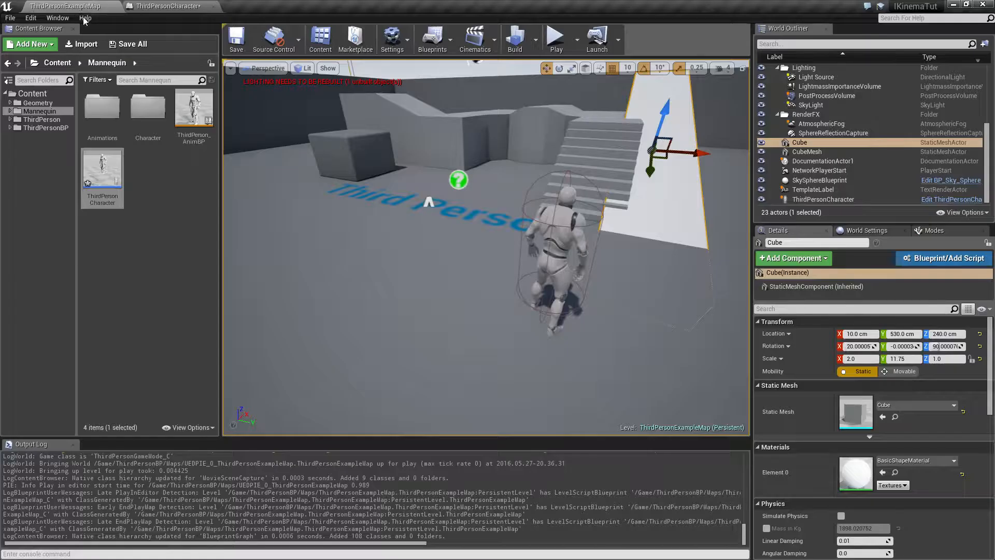
double_click(195, 124)
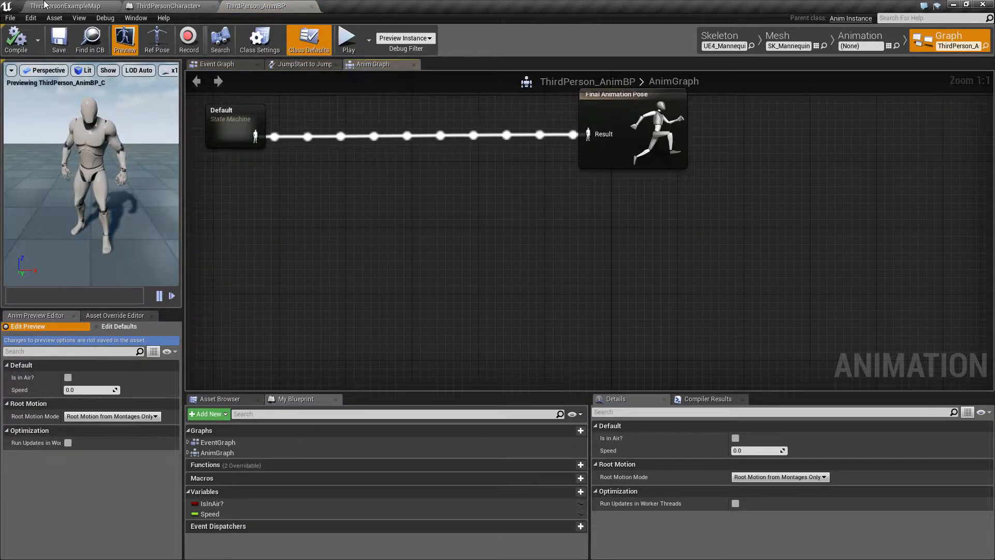
- Open the ThirdPerson_IdleRun_2D blend space from the Mannequin Animations folder
left_click(65, 6)
double_click(38, 111)
left_click(44, 119)
double_click(118, 139)
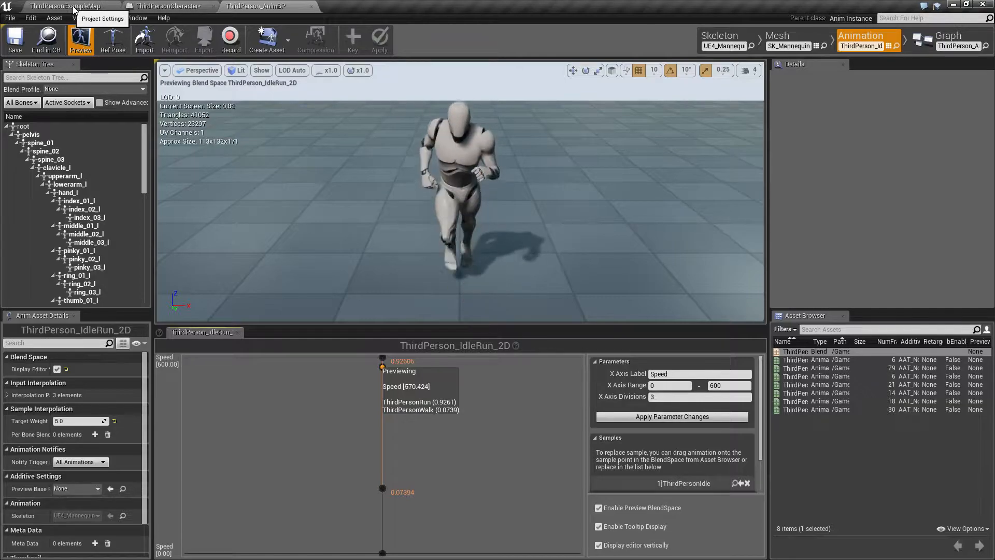
- Compare the blend space with the character's walk speed nodes, close both editors, and return to the Mannequin folder
left_click(167, 7)
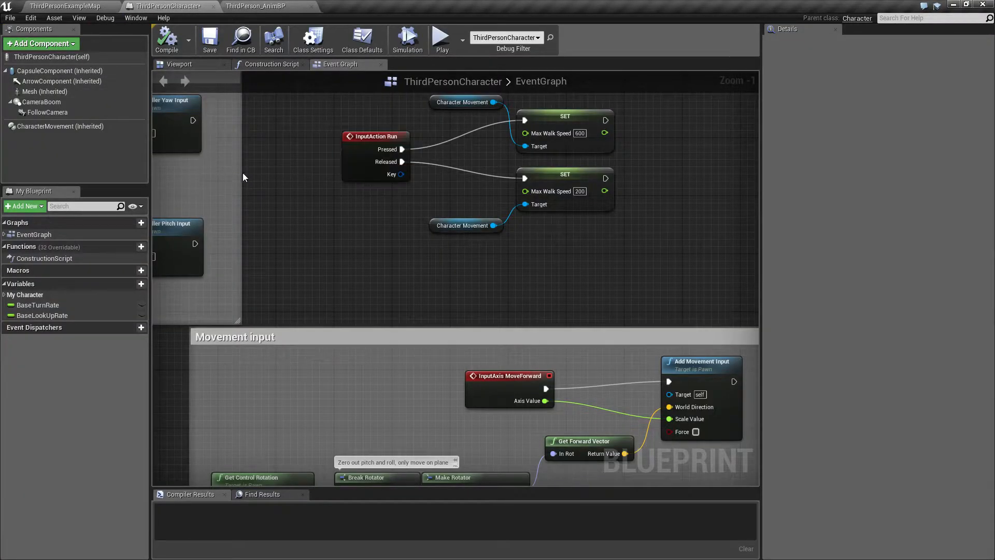
left_click(264, 6)
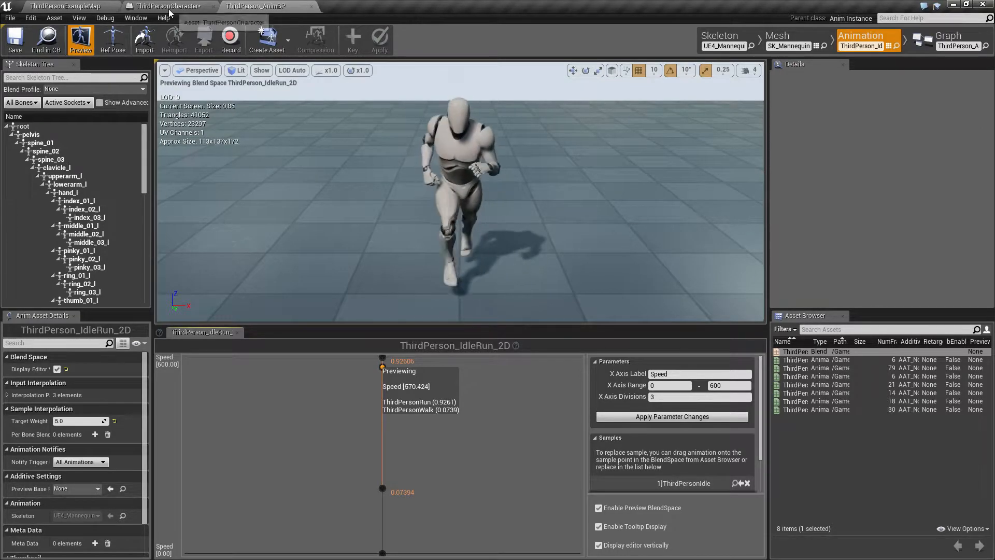
left_click(310, 6)
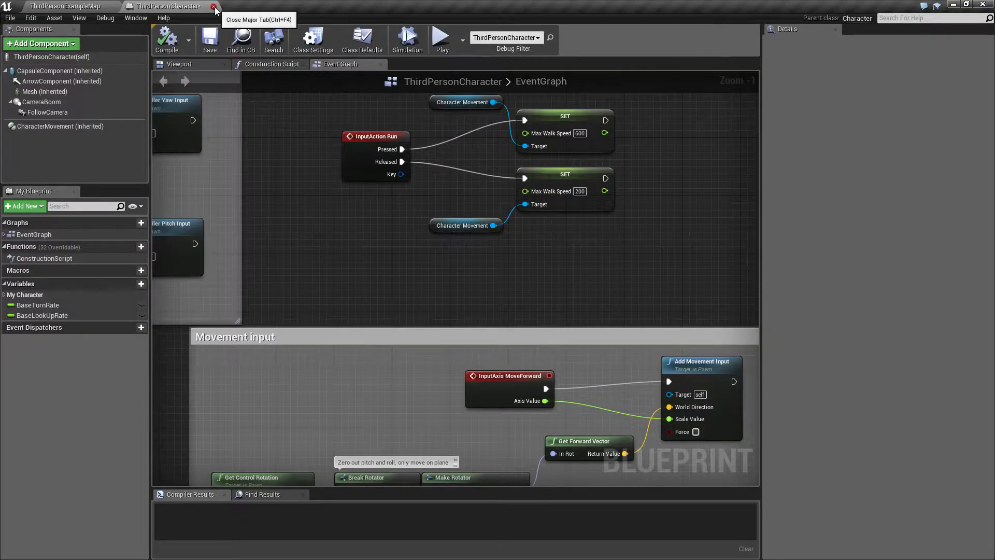
left_click(215, 8)
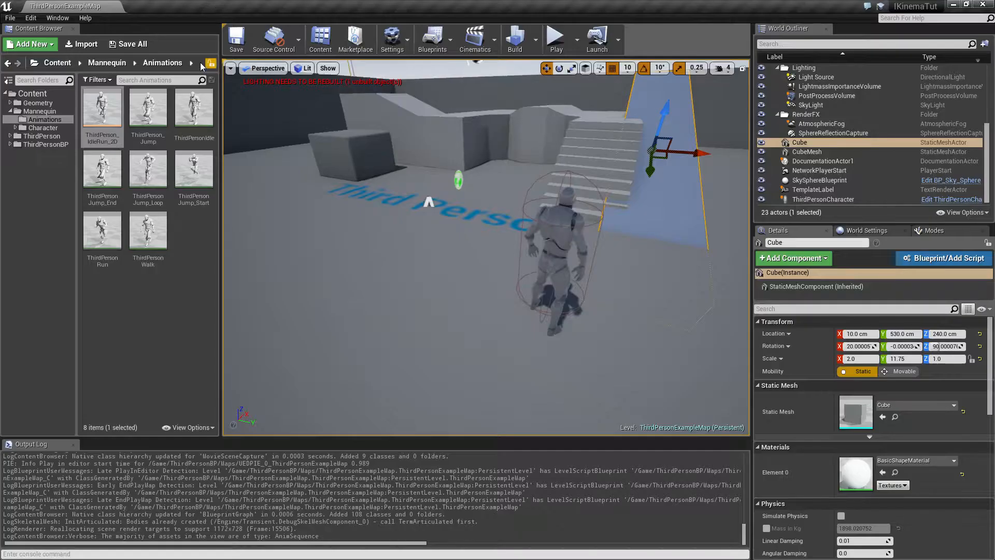
left_click(39, 111)
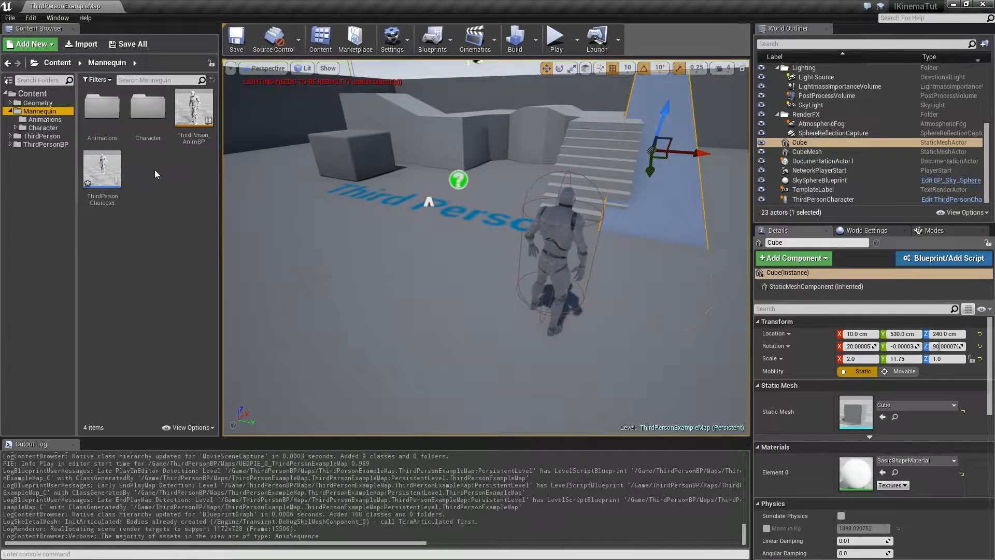
- Play the level and walk the mannequin up the stairs to examine its foot placement on the steps
right_click_drag(424, 231, 495, 203)
key("s")
key("w")
left_click(555, 42)
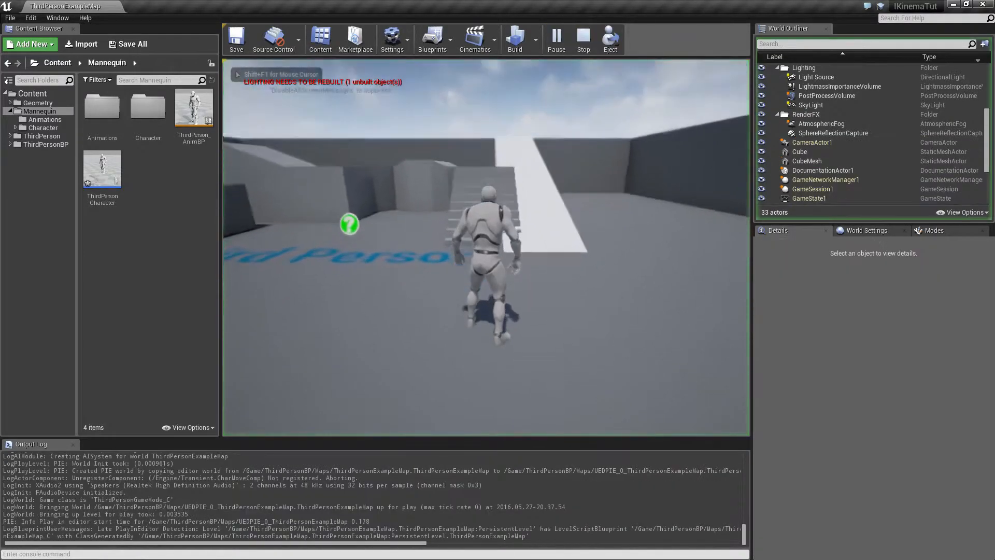
key("w")
key("w")
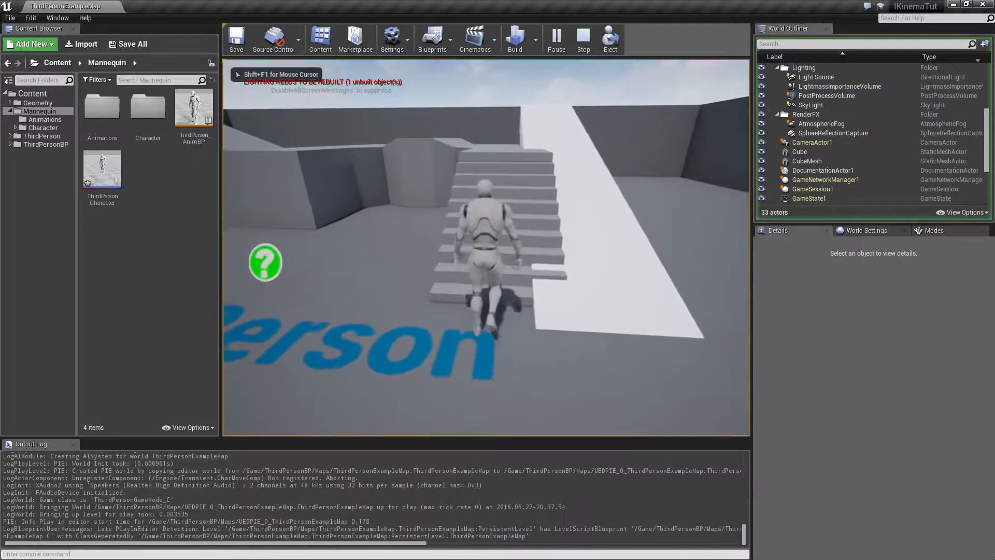
key("d")
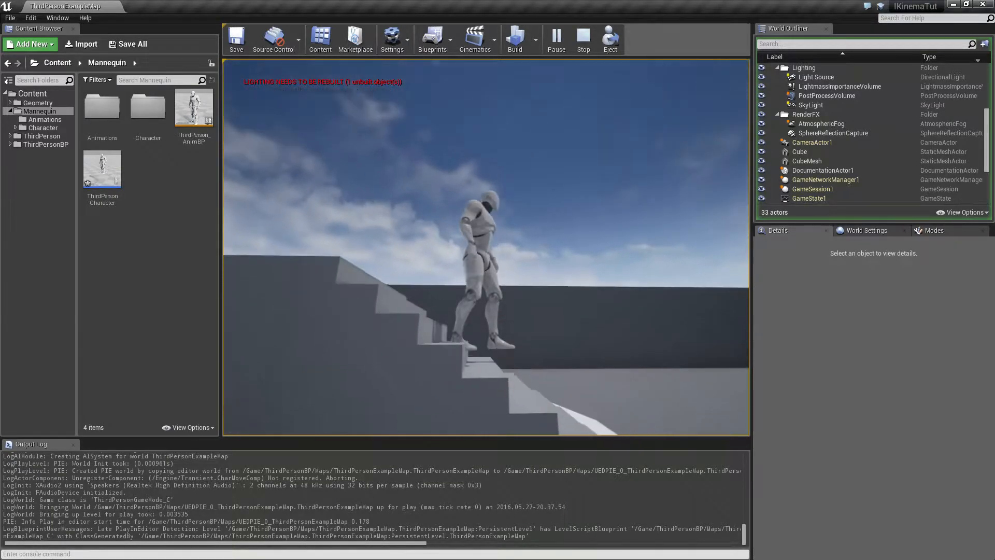
key("d")
key("d")
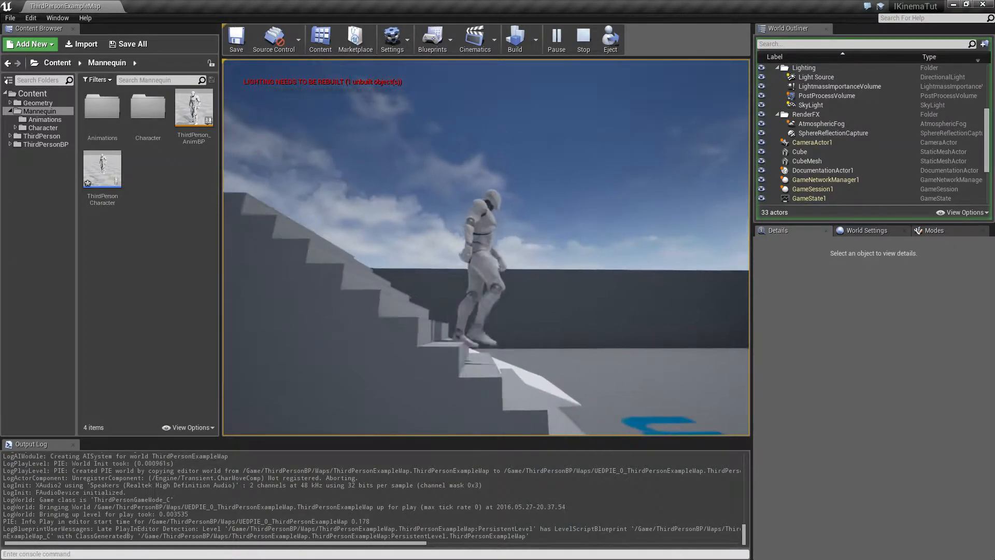
key("d")
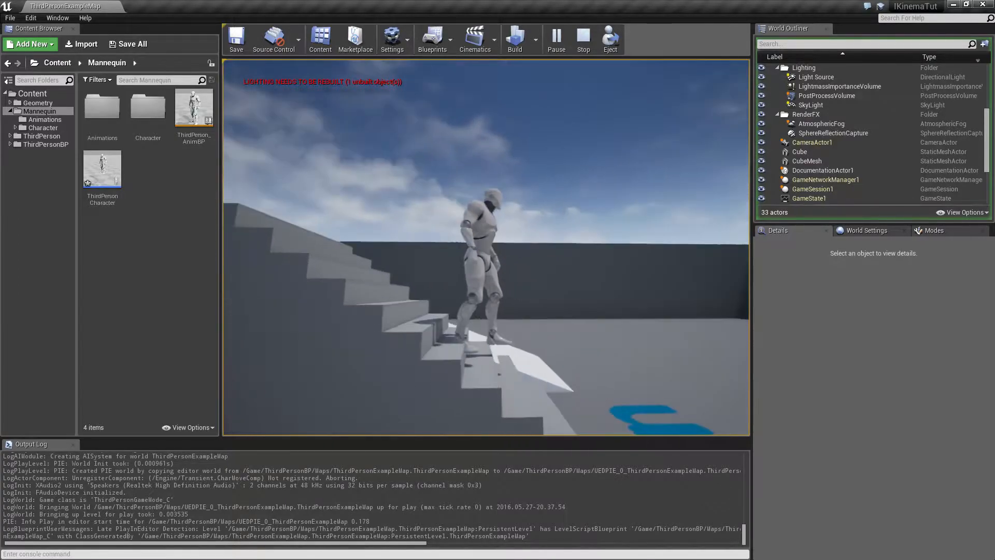
key("d")
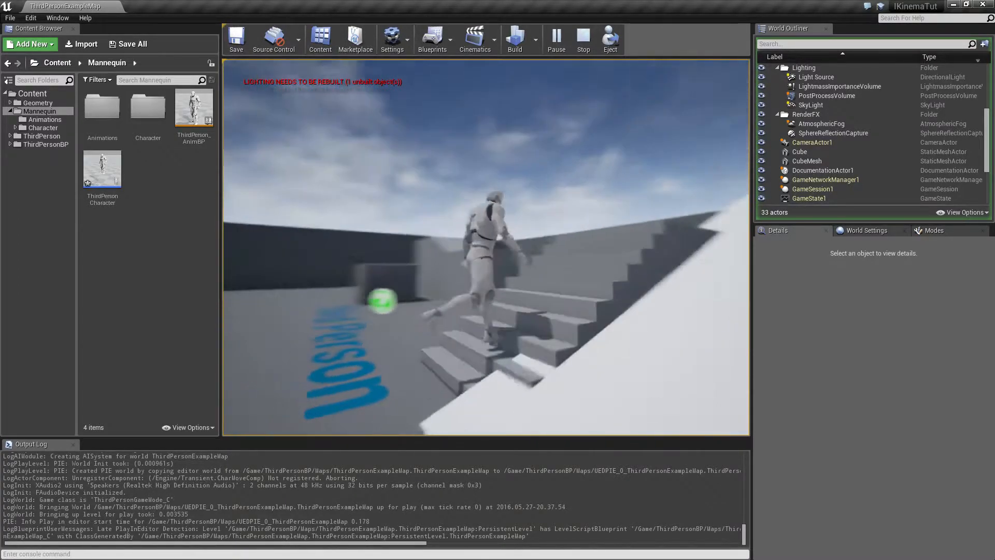
key("d")
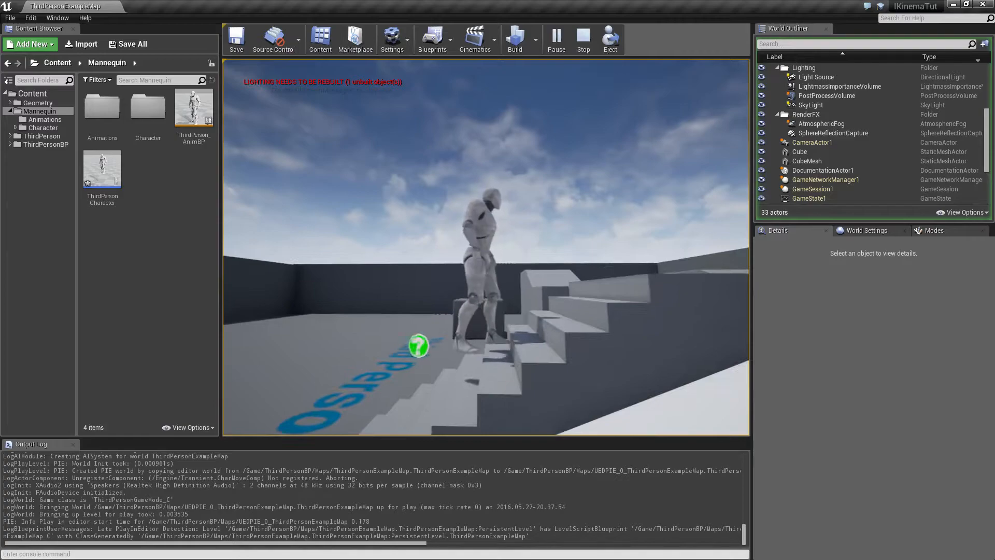
- Walk the mannequin onto the white ramp and examine how its feet meet the slope
key("d")
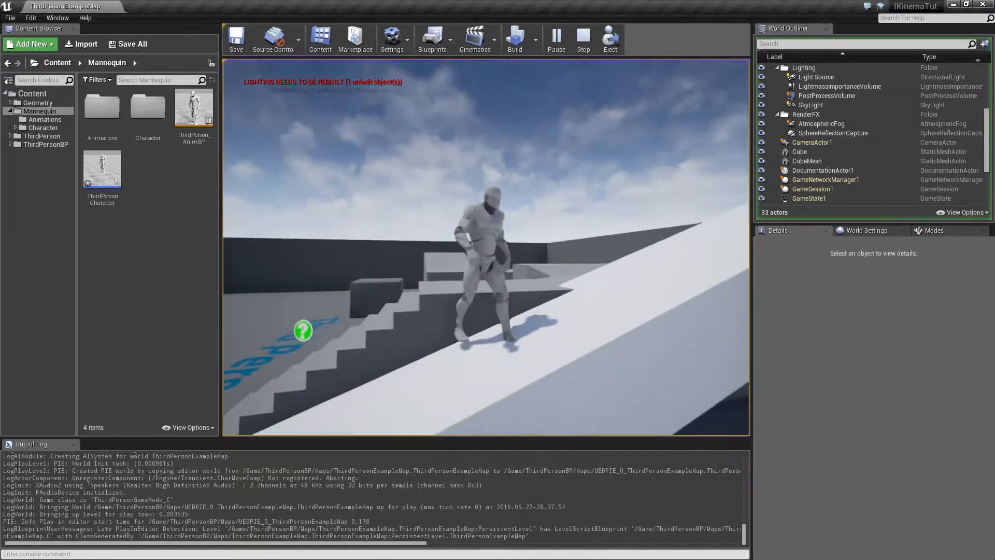
key("w")
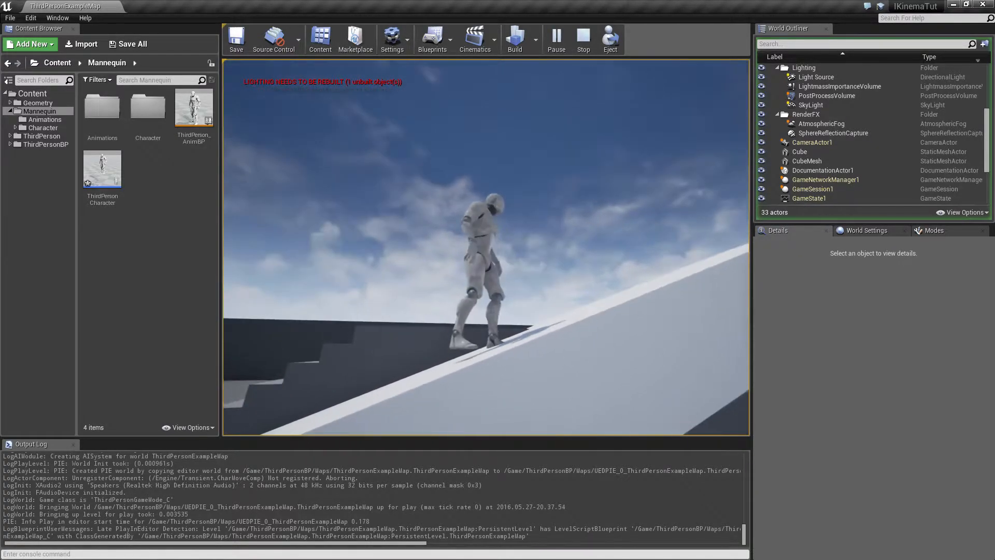
key("d")
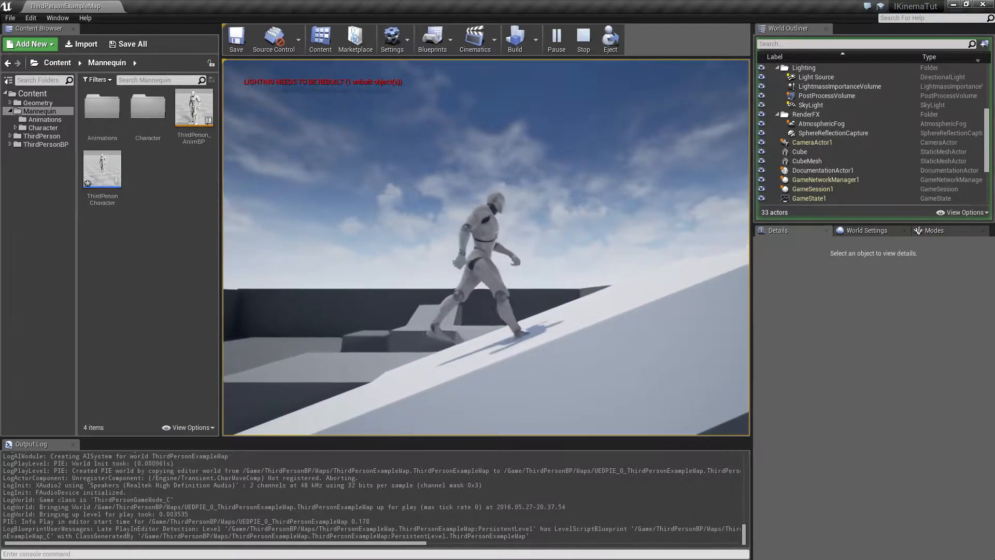
key("a")
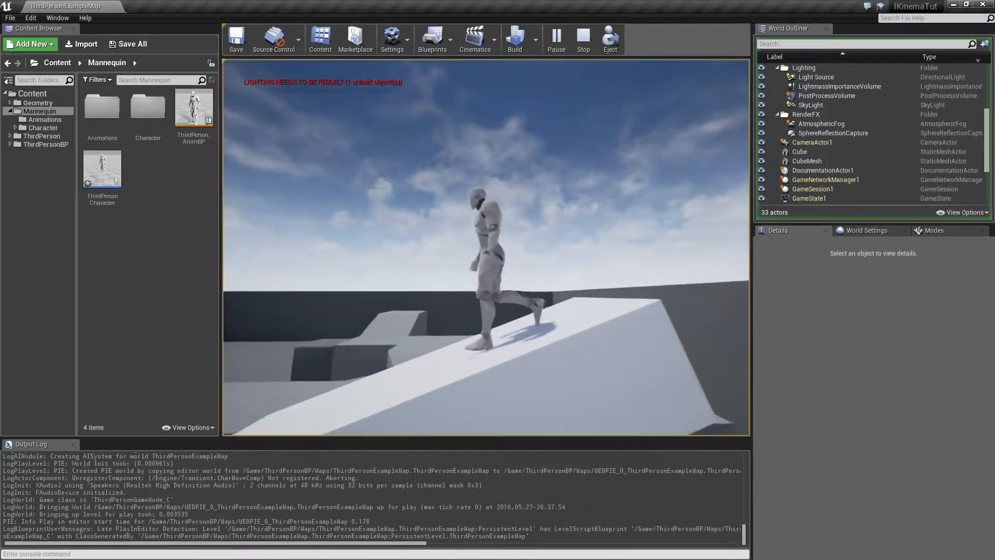
- Examine the mannequin's foot contact across the raised uneven platform and back down the stairs
key("w")
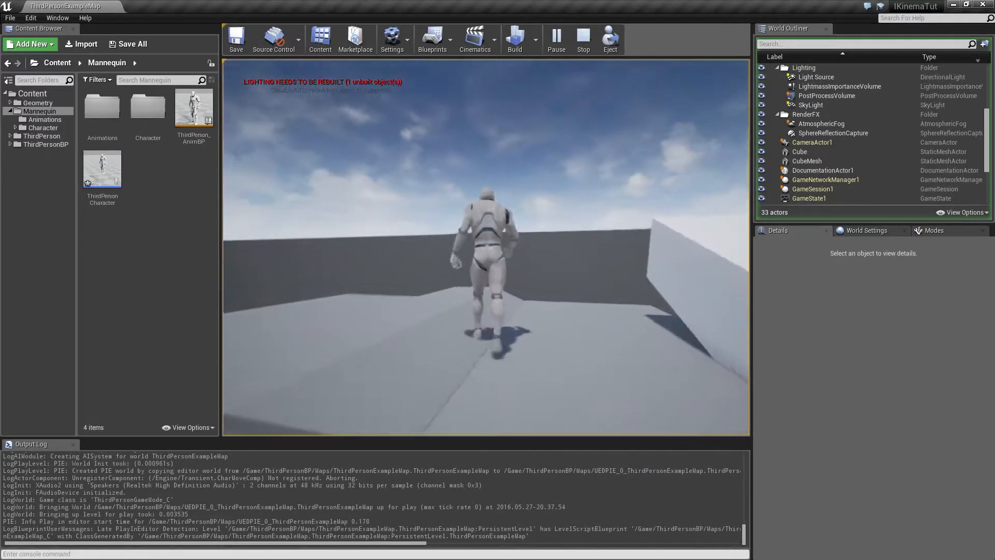
key("a")
key("a")
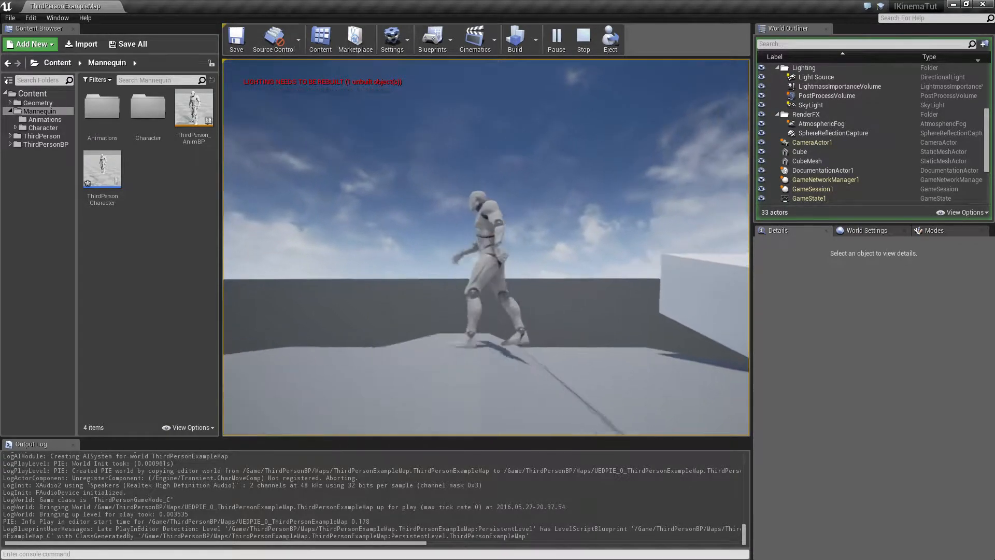
key("w")
key("d")
key("w")
key("a")
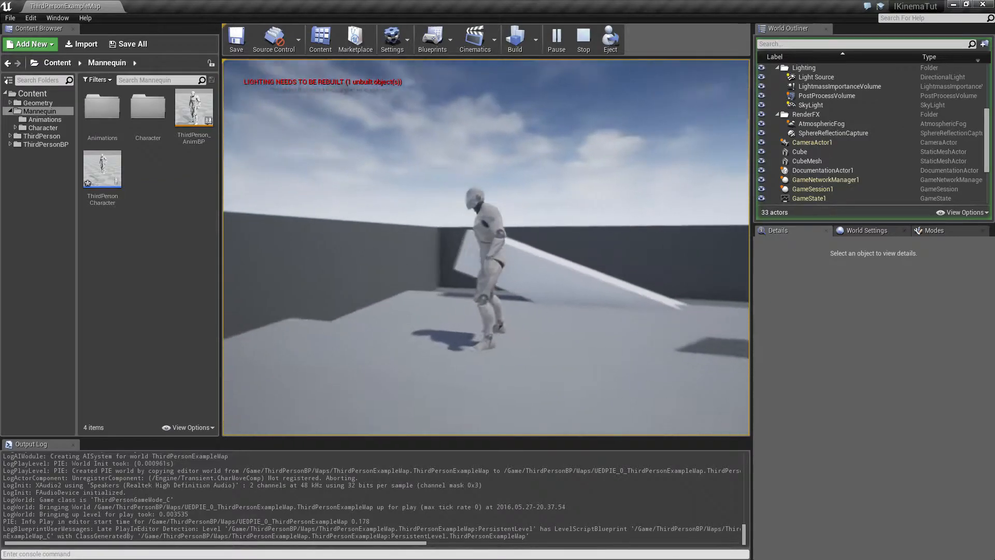
key("d")
key("a")
key("w")
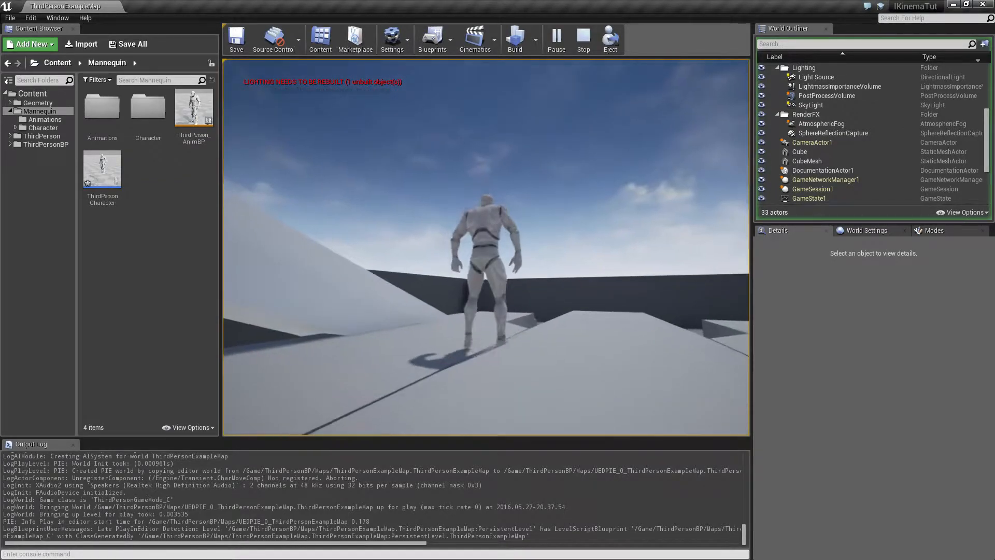
key("w")
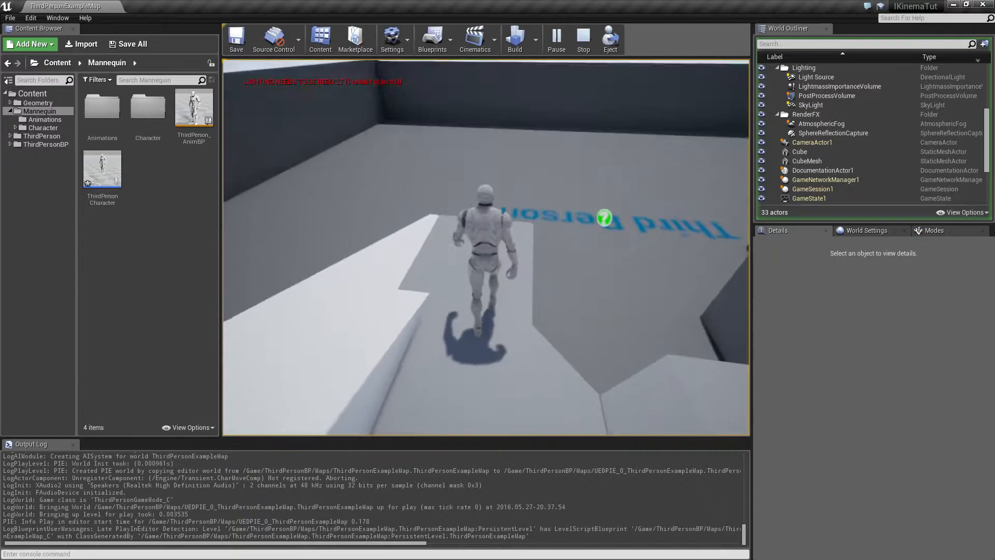
key("w")
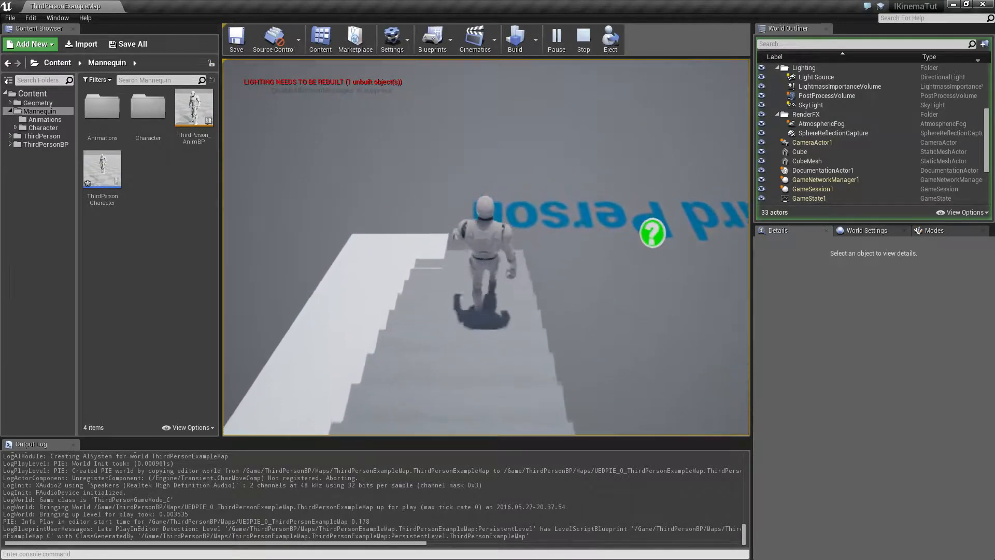
- Examine the mannequin's movement back and forth on the flat floor, and end the play session
key("d")
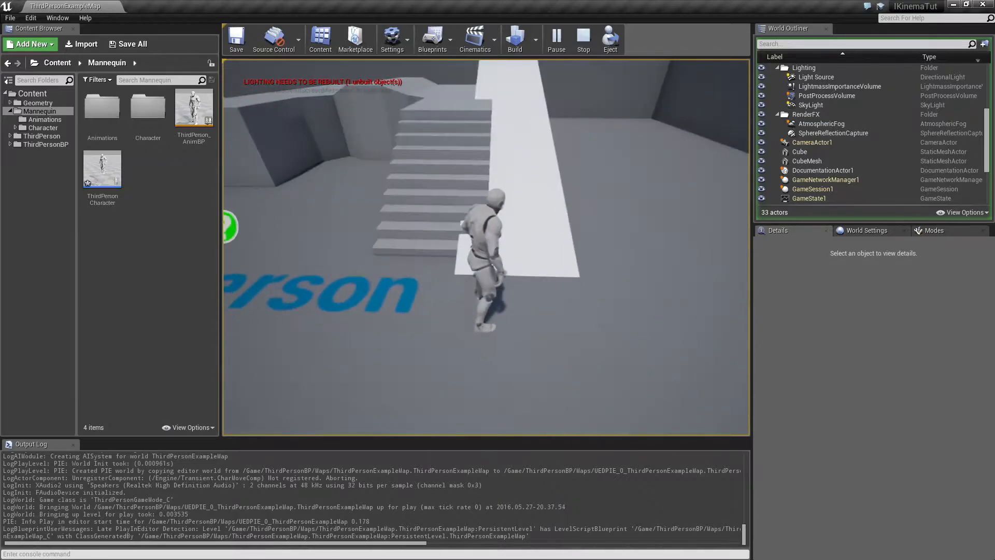
key("s")
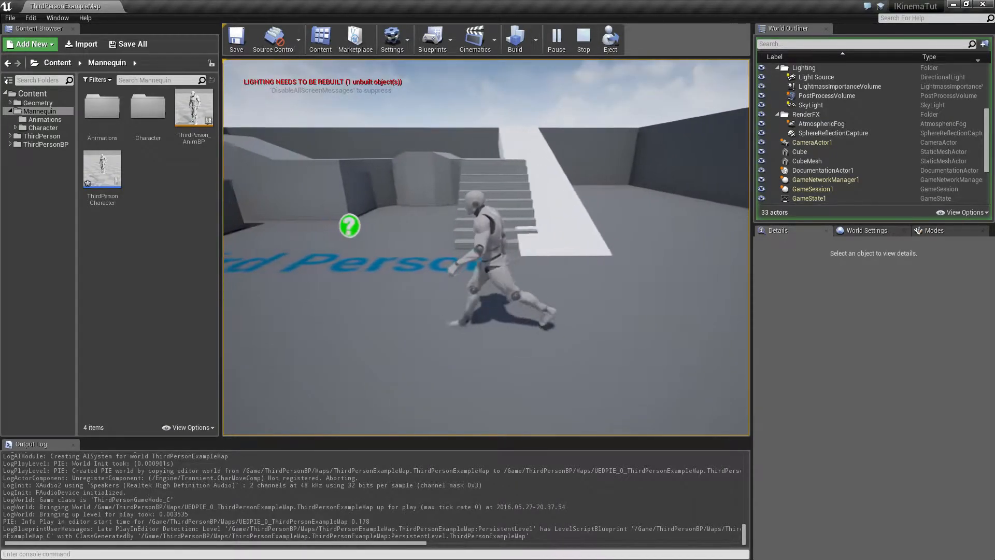
key("a")
key("w")
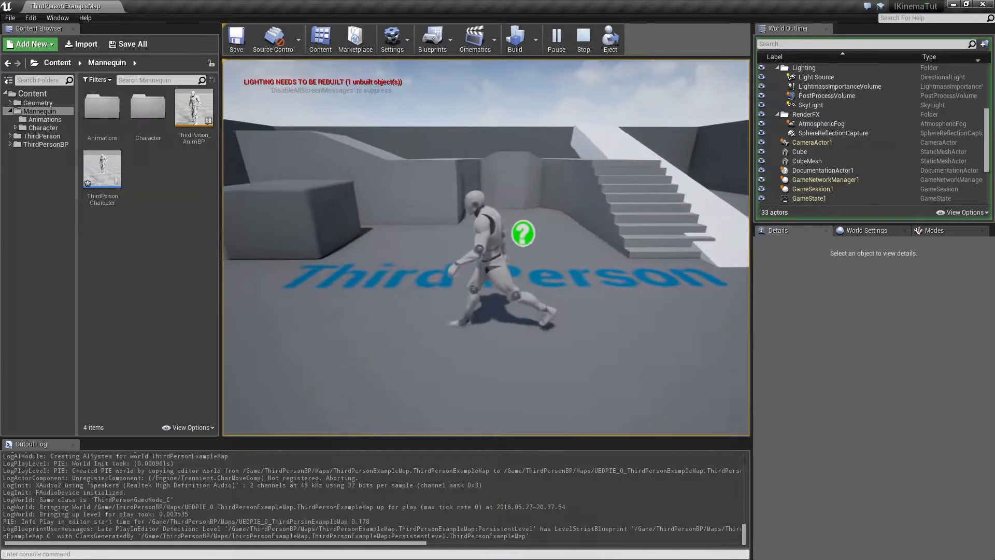
key("a")
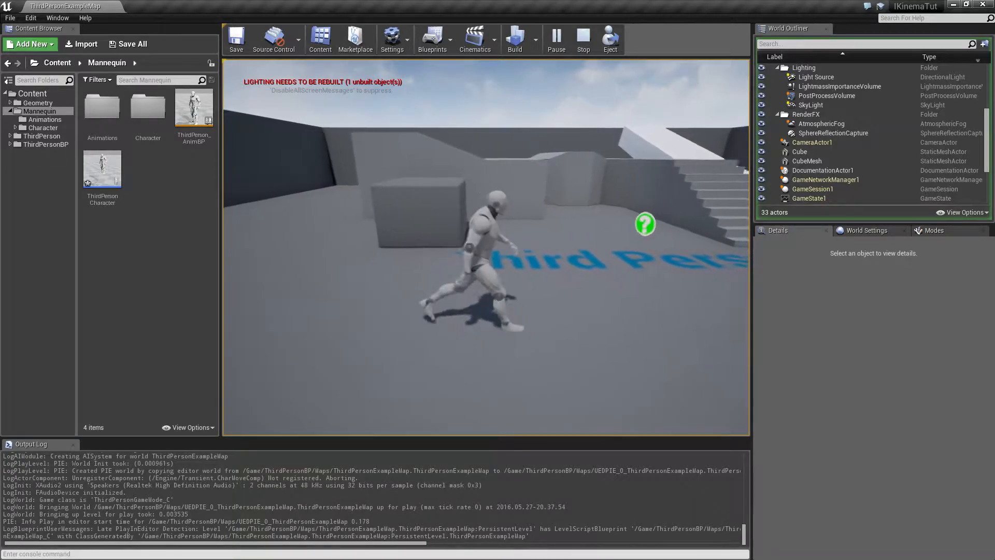
key("a")
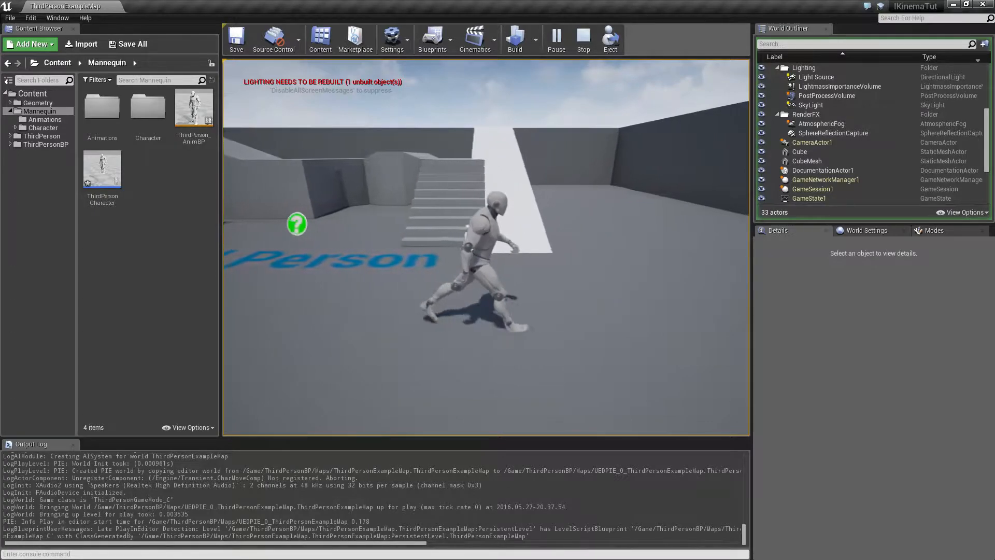
key("a")
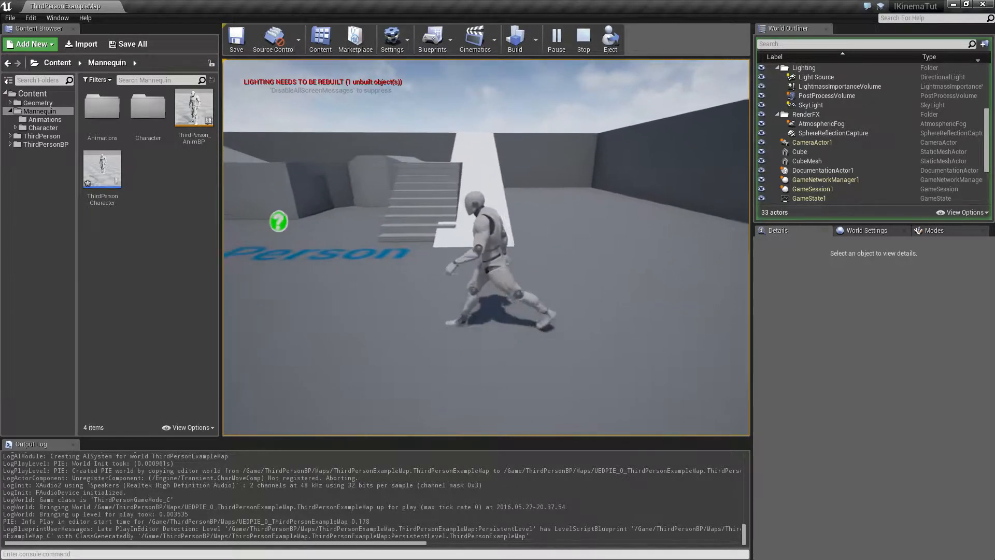
key("a")
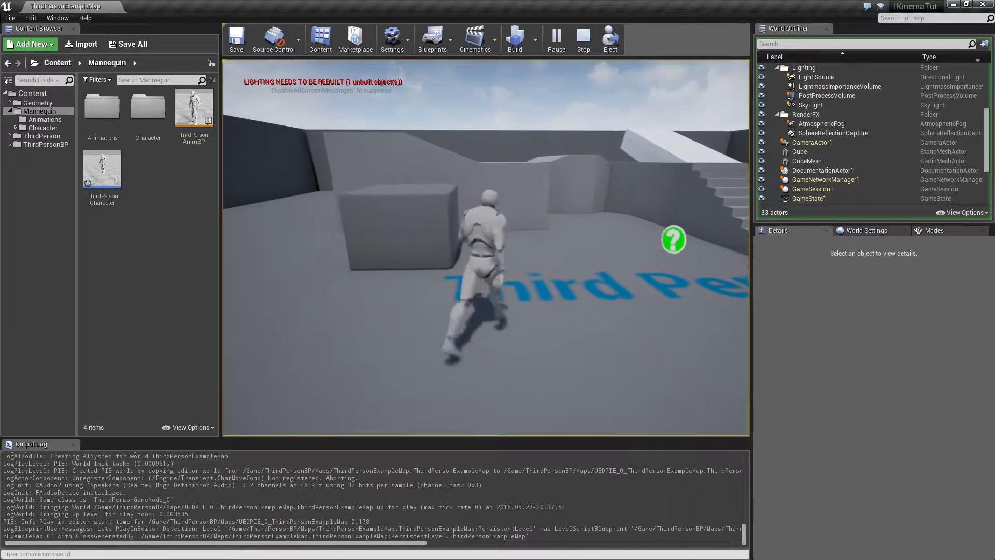
key("d")
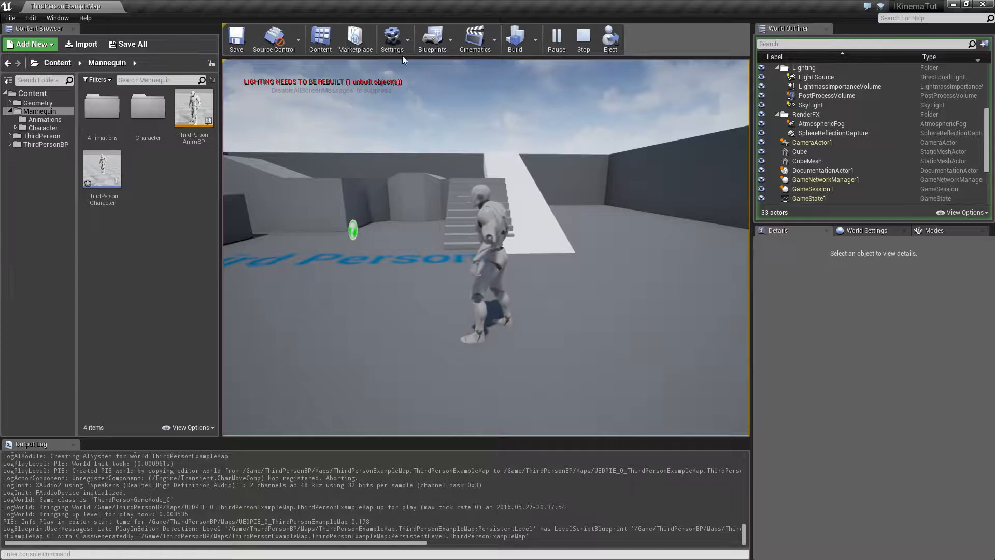
key("Escape")
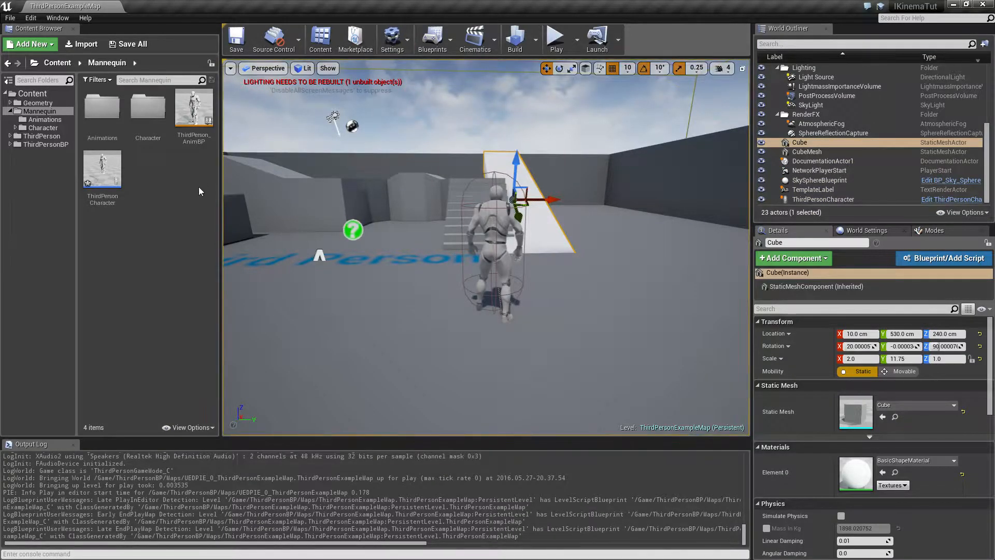
- Create an IKinema Rig for the UE4 mannequin skeleton in the Mannequin folder and open it docked in the main editor window
right_click(150, 169)
mouse_move(174, 351)
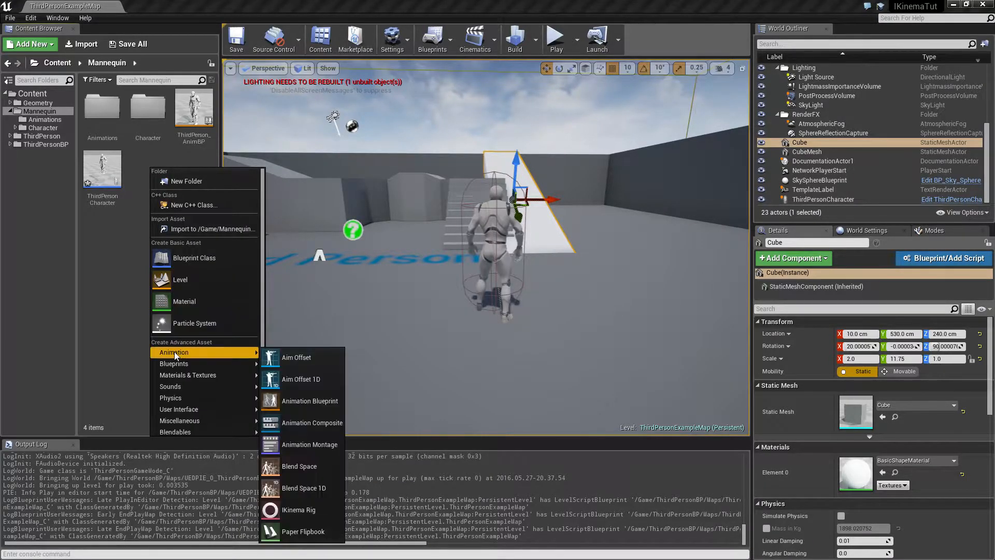
left_click(318, 510)
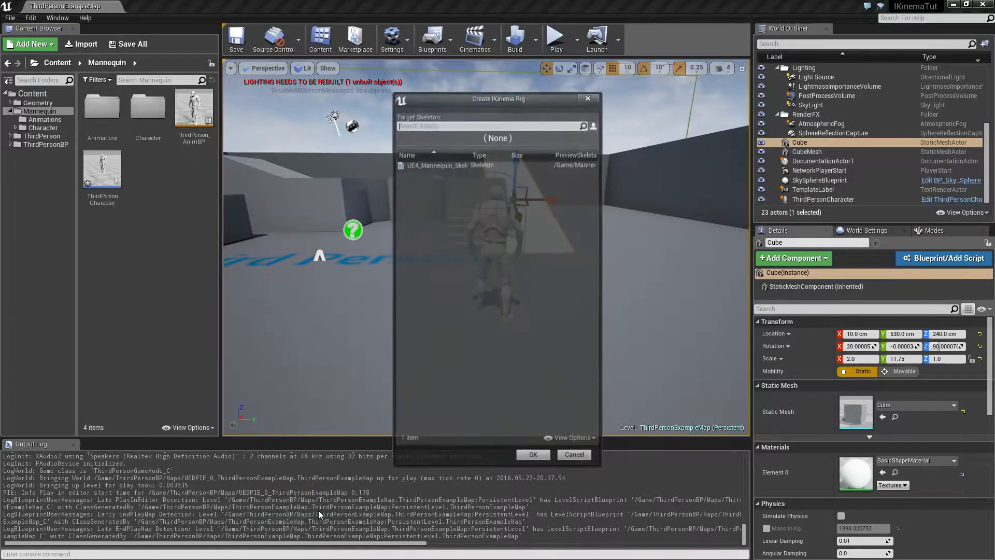
left_click(430, 163)
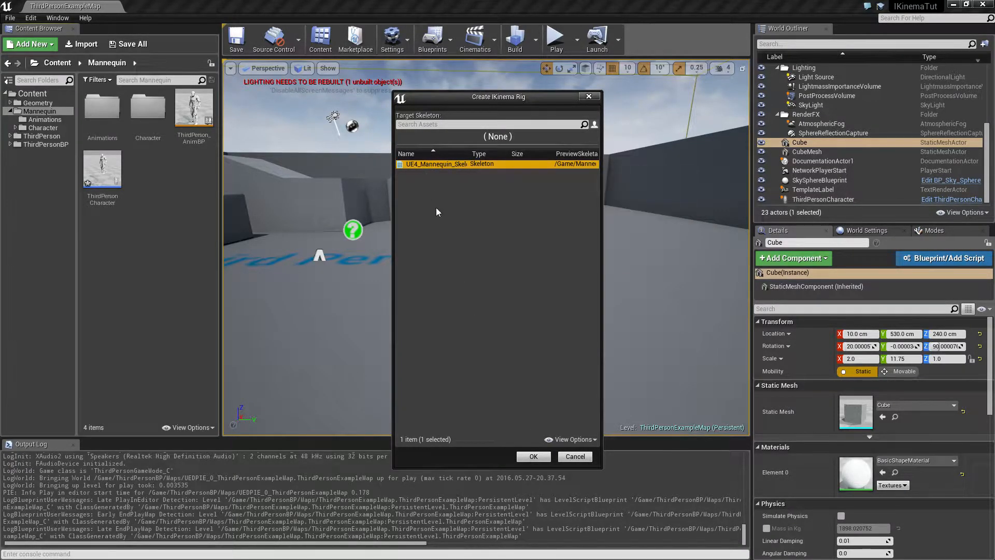
left_click(534, 456)
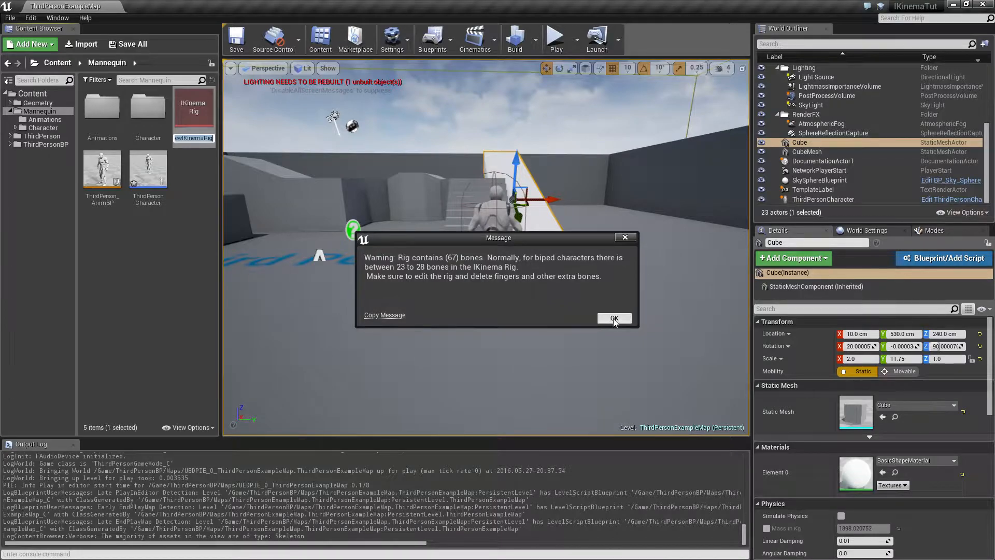
left_click(615, 319)
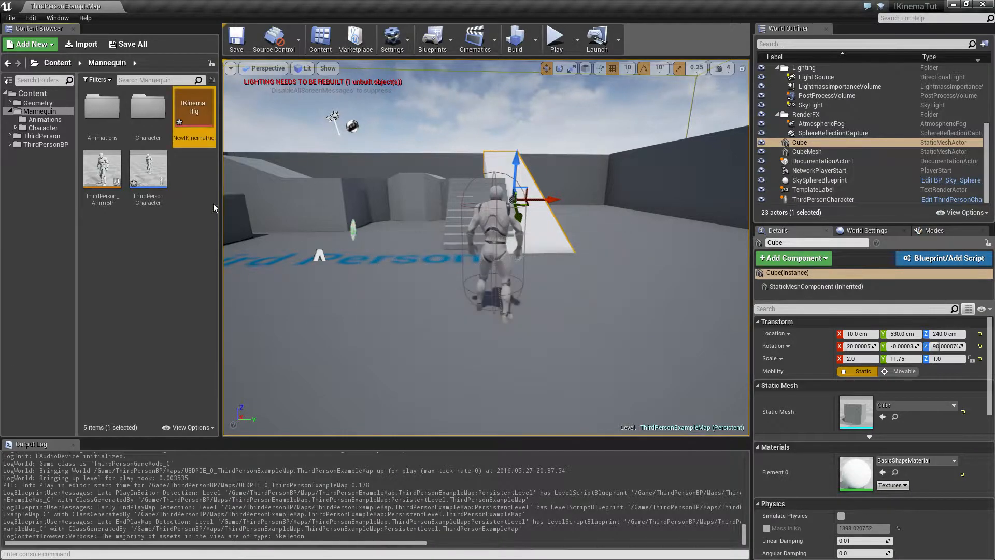
double_click(193, 113)
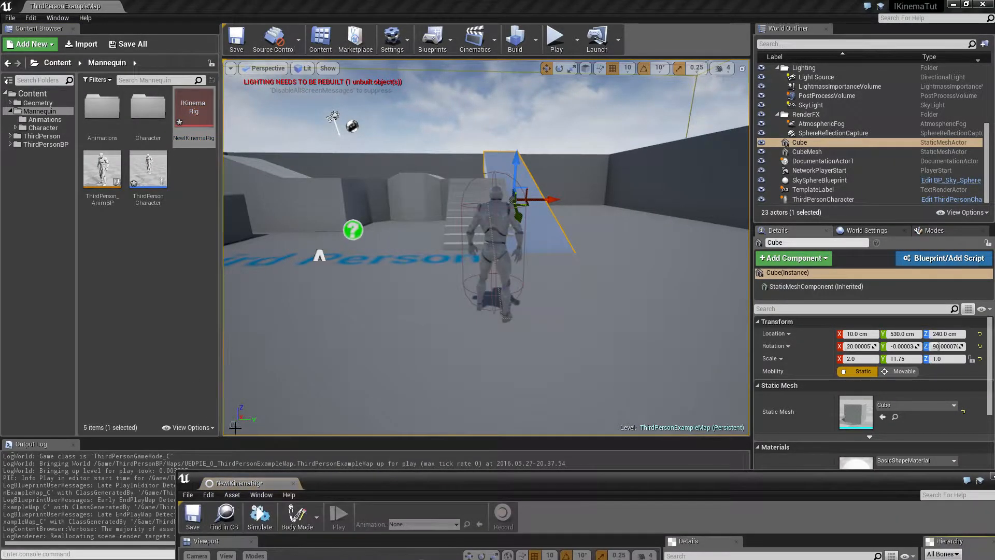
left_click_drag(242, 482, 167, 4)
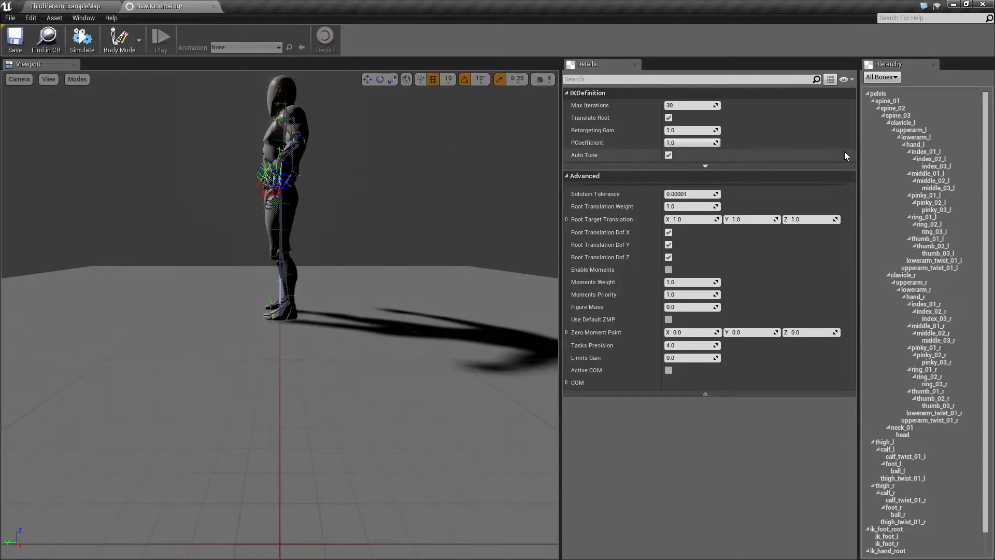
- Delete all finger bones and the lowerarm and upperarm twist bones of both arms from the rig hierarchy
left_click(922, 152)
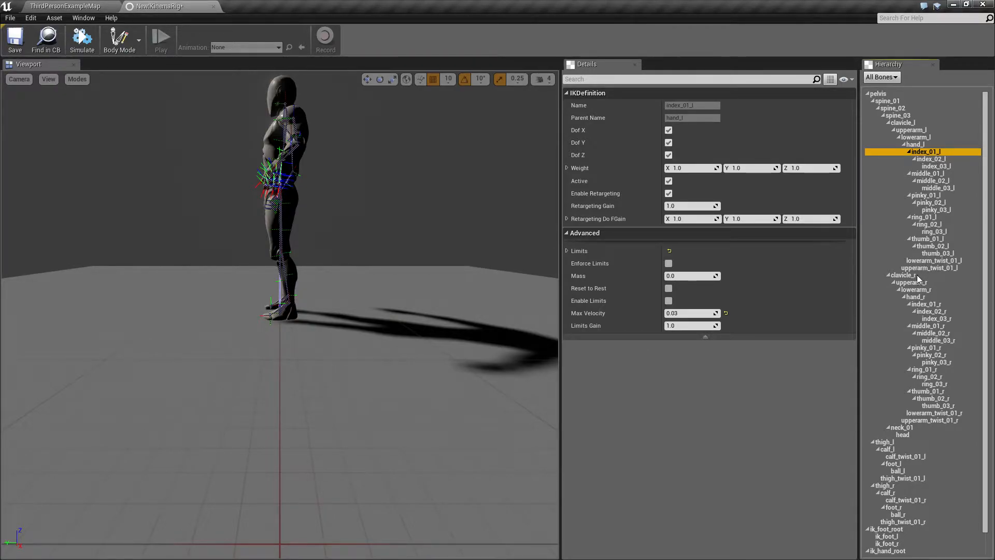
left_click(937, 267, "shift")
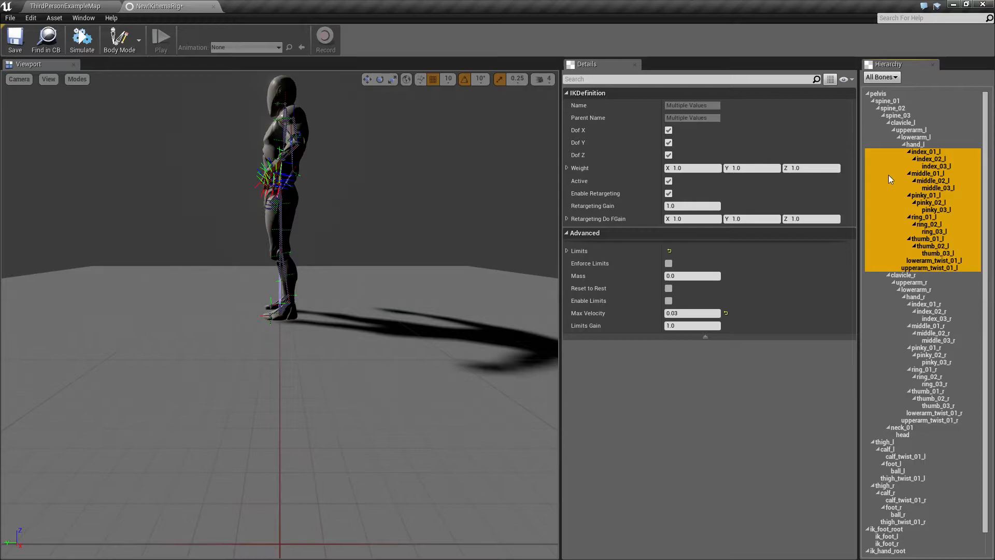
key("Delete")
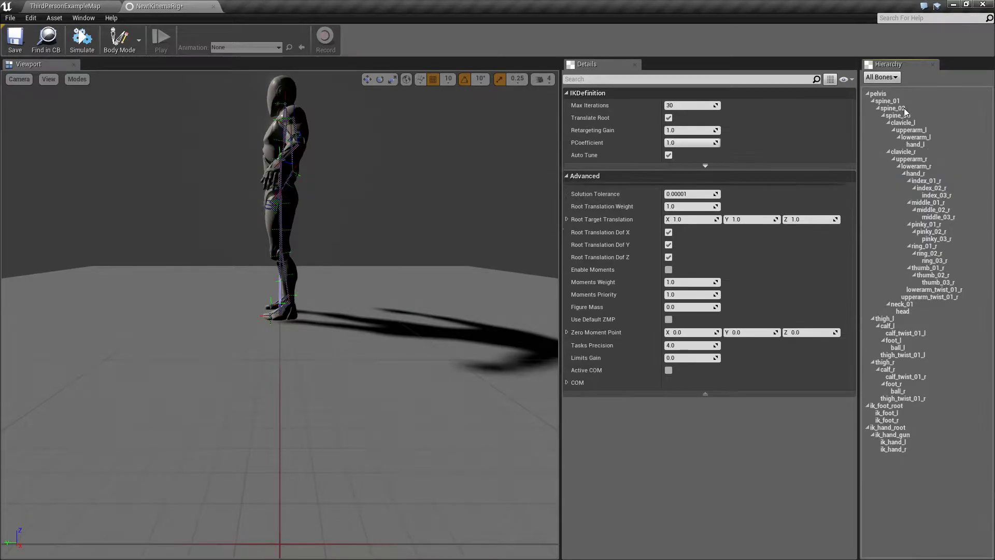
left_click(924, 181)
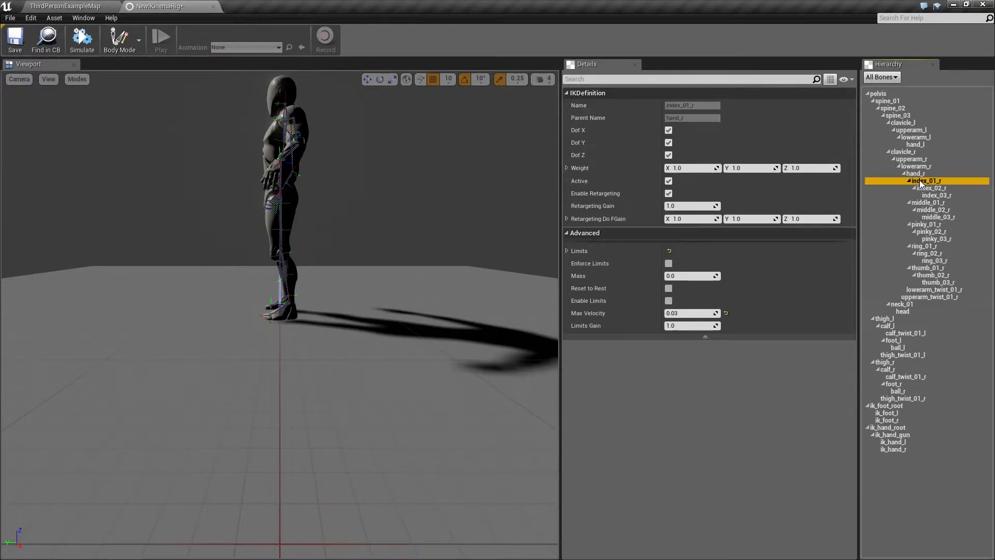
left_click(933, 296, "shift")
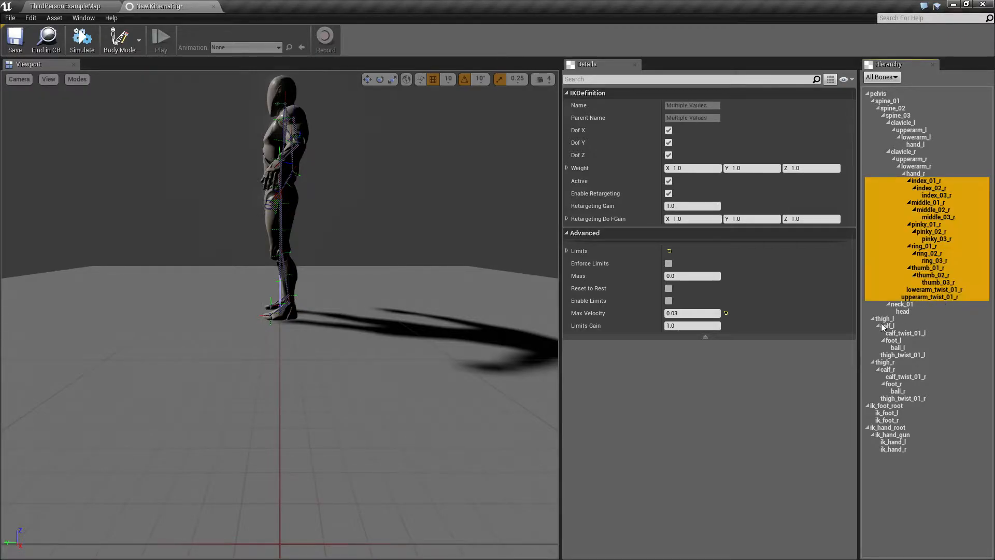
key("Delete")
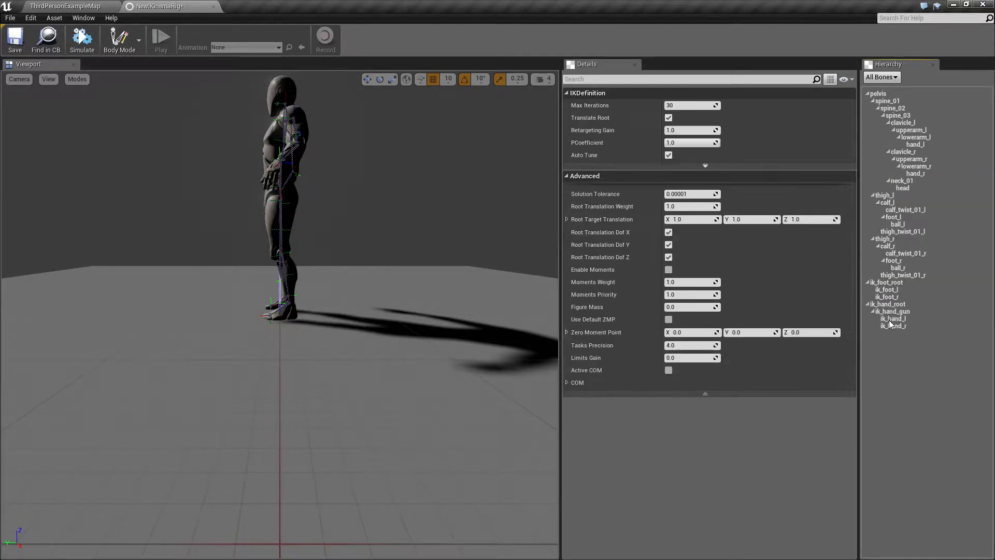
- Delete the calf_twist_01 and thigh_twist_01 bones of both legs from the rig hierarchy
left_click(904, 211)
key("Delete")
left_click(910, 225)
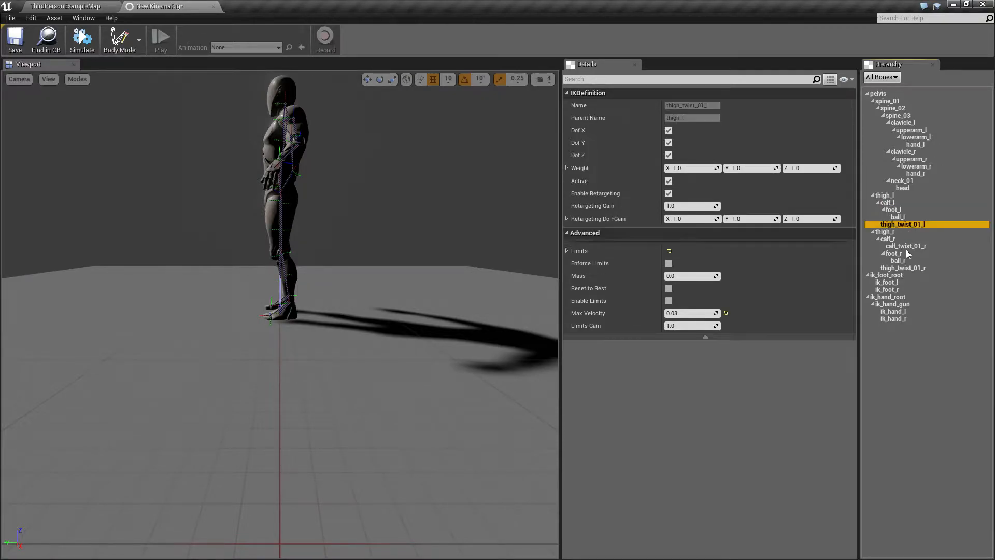
key("Delete")
left_click(908, 239)
key("Delete")
left_click(905, 254)
key("Delete")
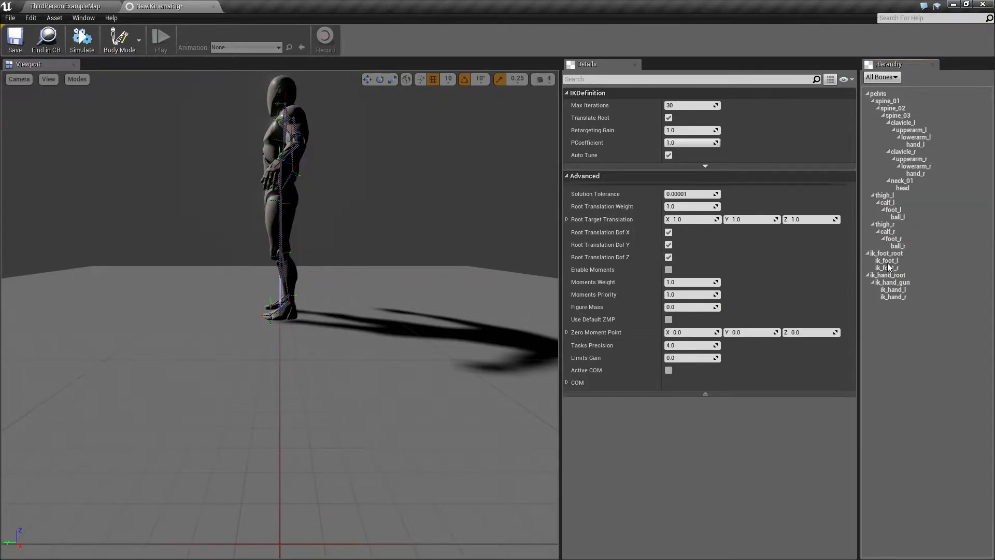
- Delete ik_foot_root and ik_hand_root together with all their child bones from the rig
left_click(887, 253)
left_click(897, 295, "shift")
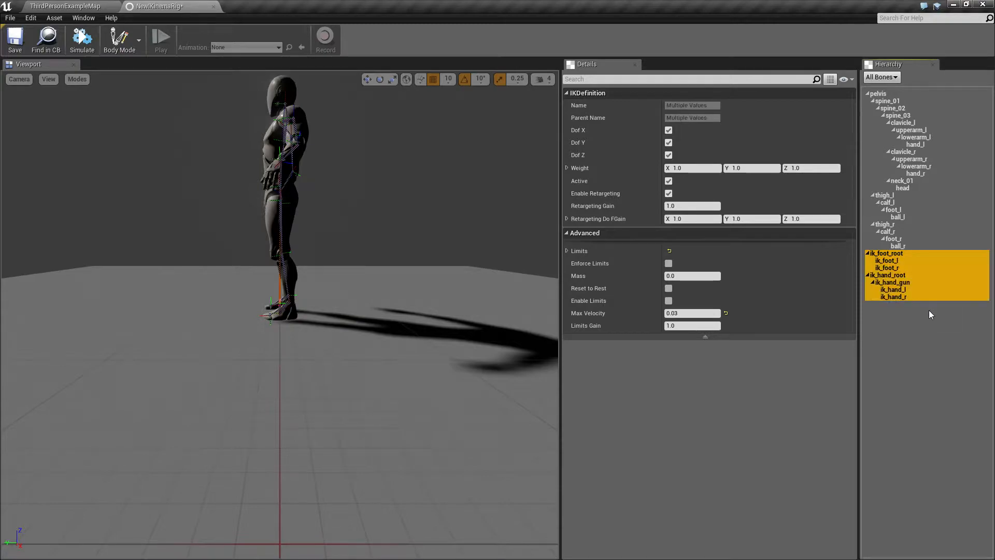
key("Delete")
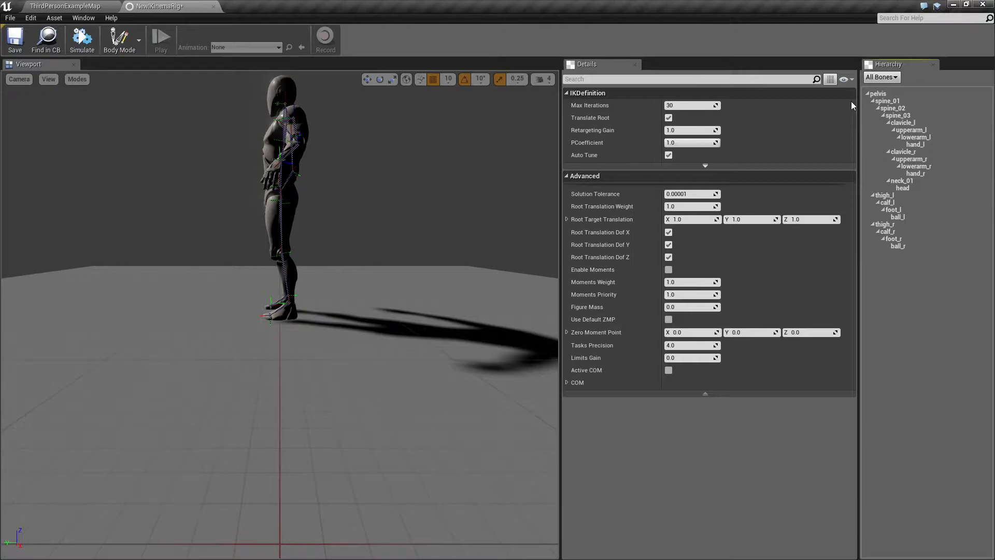
- Select the pelvis bone and widen the viewport with the mannequin seen from the front
left_click(880, 96)
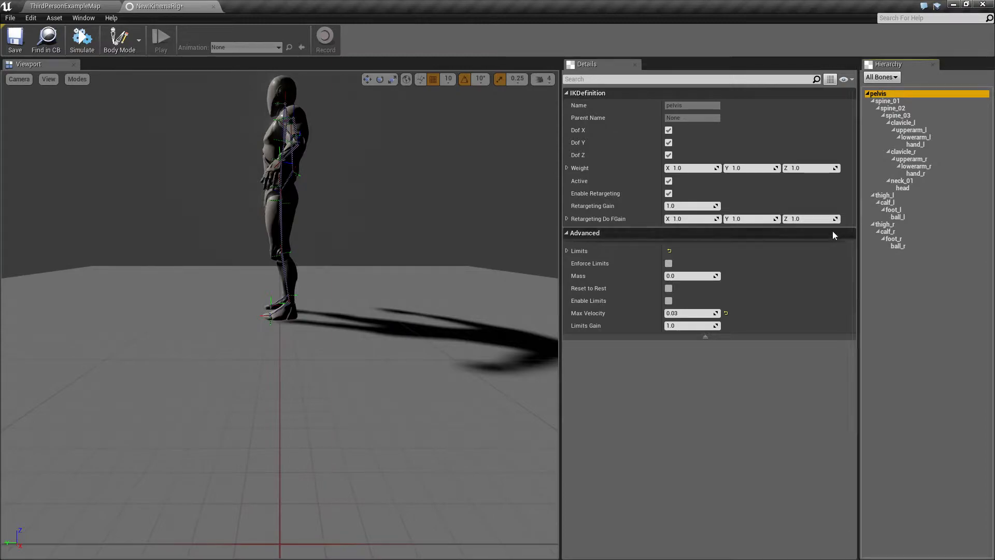
mouse_move(356, 219)
right_mouse_down()
mouse_move(508, 218)
mouse_move(509, 206)
mouse_move(356, 217)
right_mouse_up()
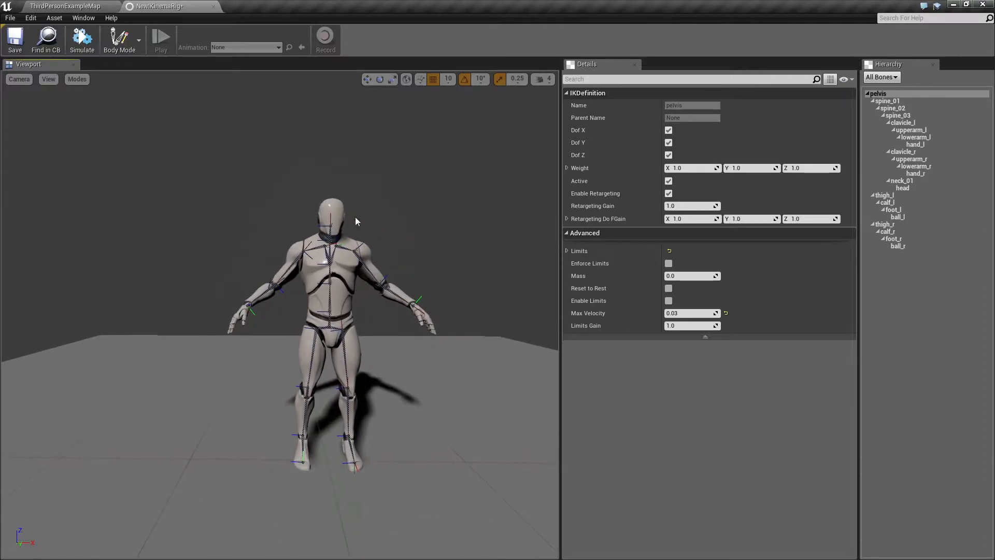
left_click_drag(561, 187, 619, 189)
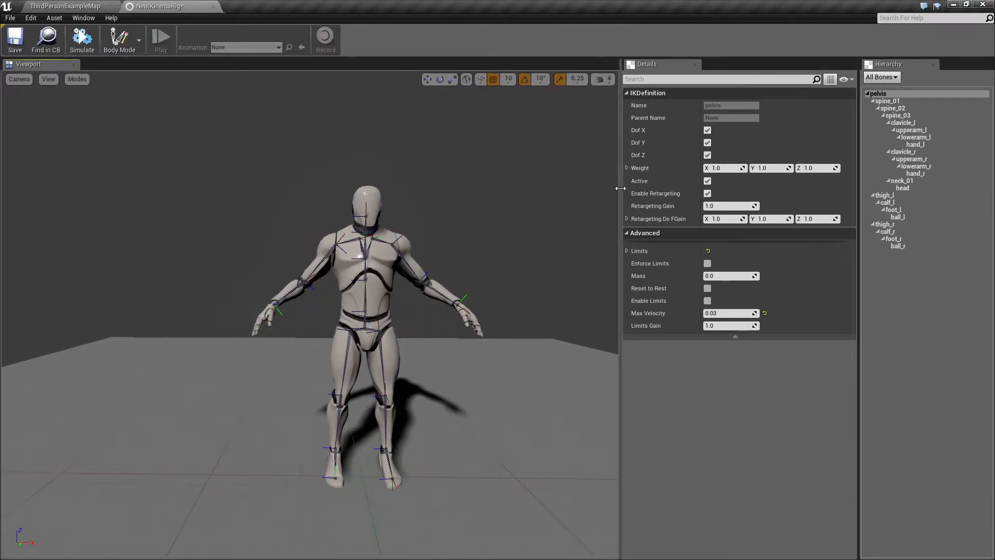
- Check the rig's constraints in the hierarchy, and return to the list of all bones
left_click(896, 77)
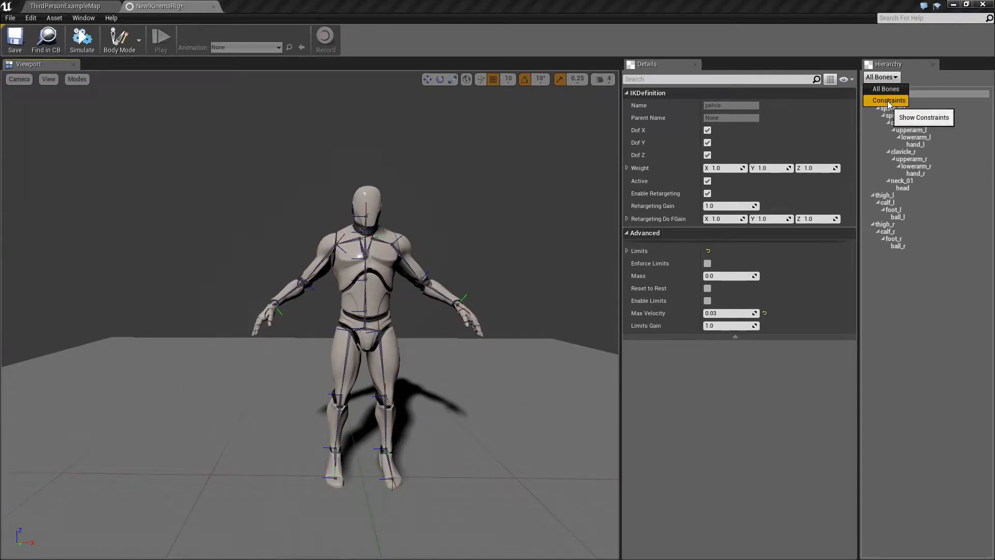
left_click(888, 100)
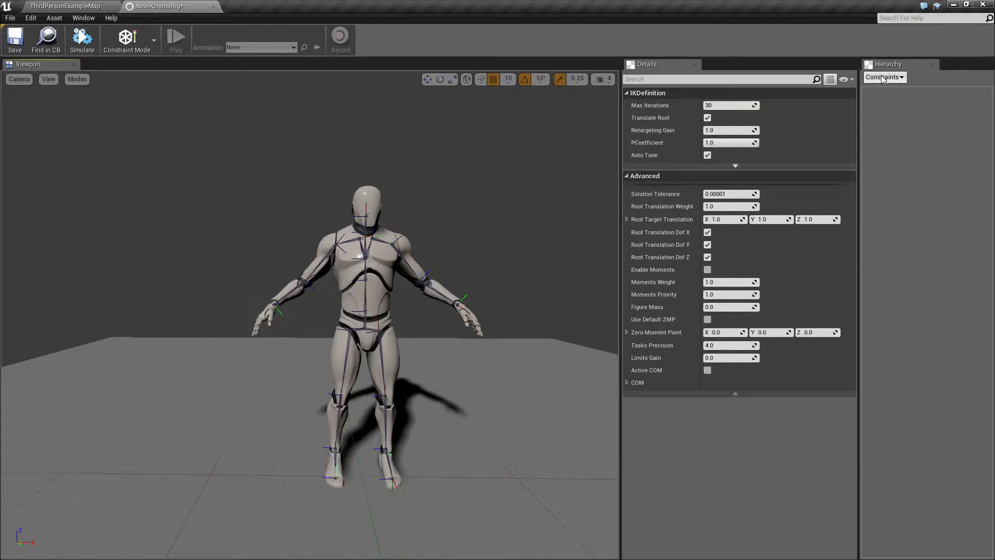
left_click(898, 80)
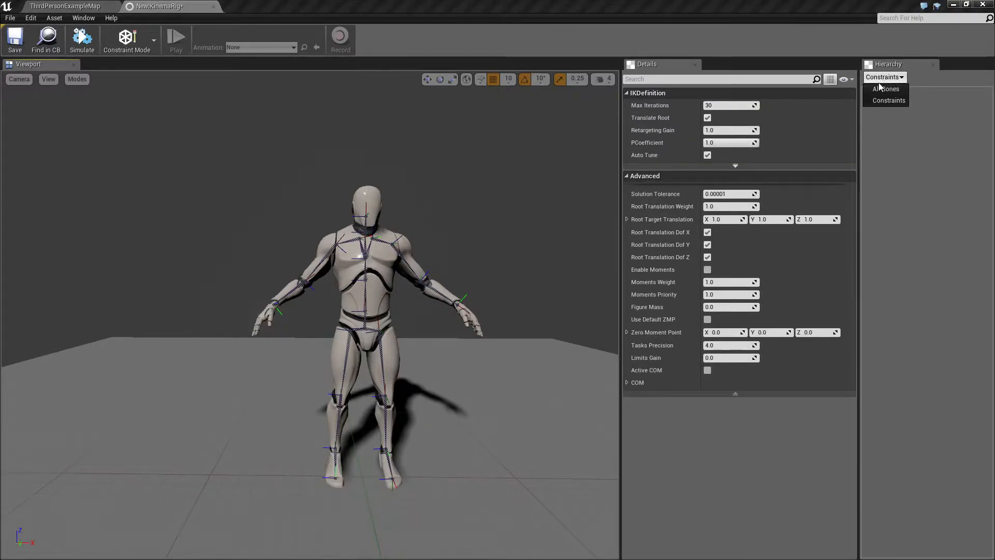
left_click(884, 90)
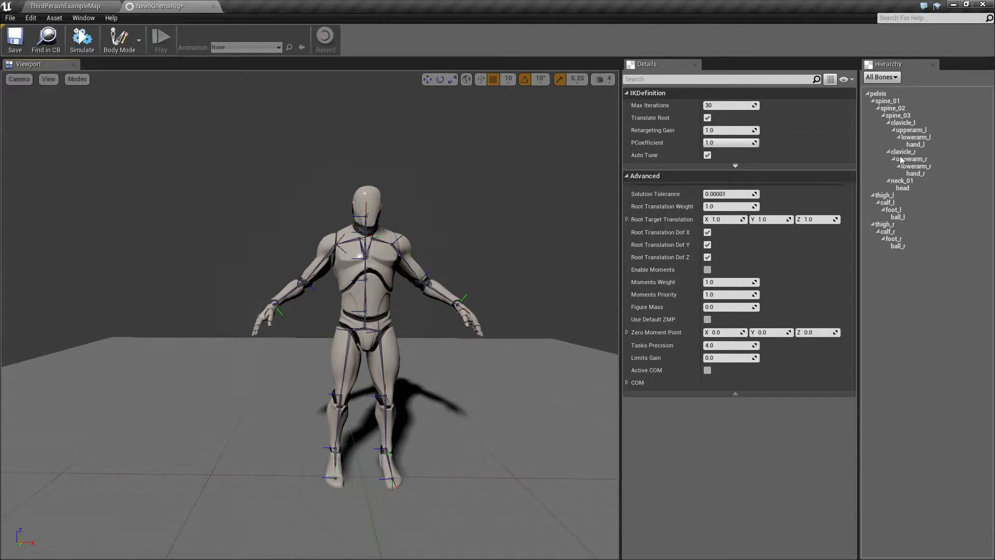
- Add a Foot Task from the constraint presets to the foot_l bone
left_click(894, 210)
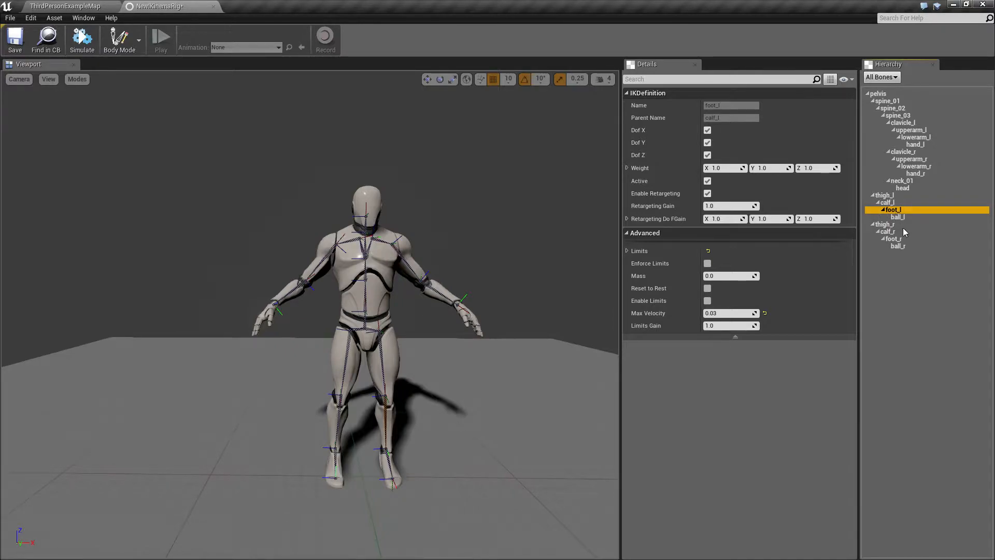
mouse_move(283, 385)
right_mouse_down()
mouse_move(332, 415)
mouse_move(425, 414)
mouse_move(287, 391)
right_mouse_up()
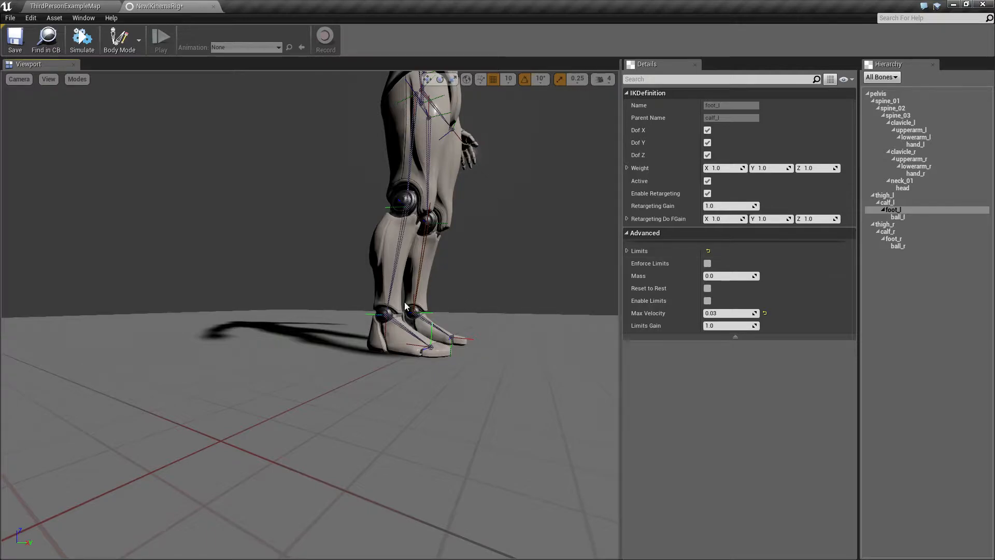
left_click(905, 219)
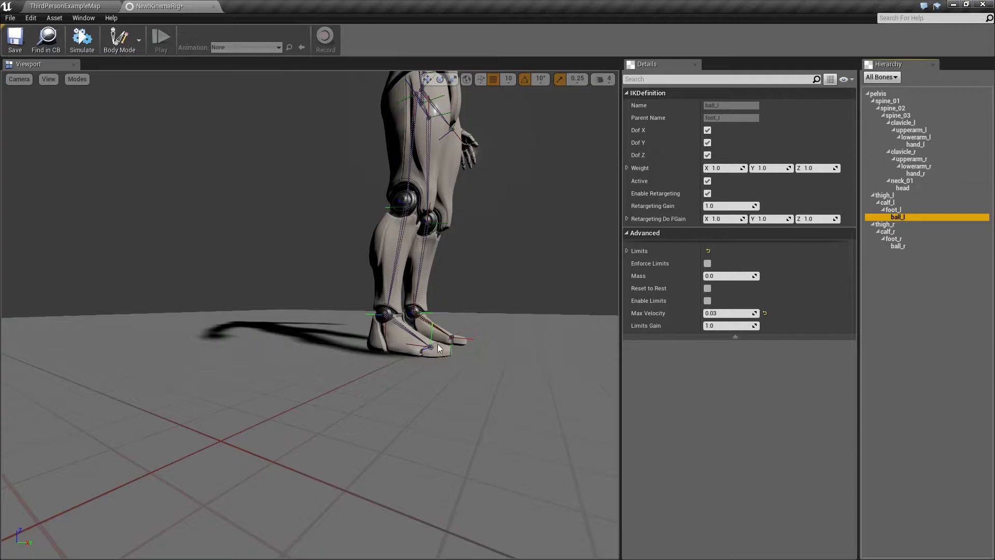
left_click(894, 211)
right_click(894, 210)
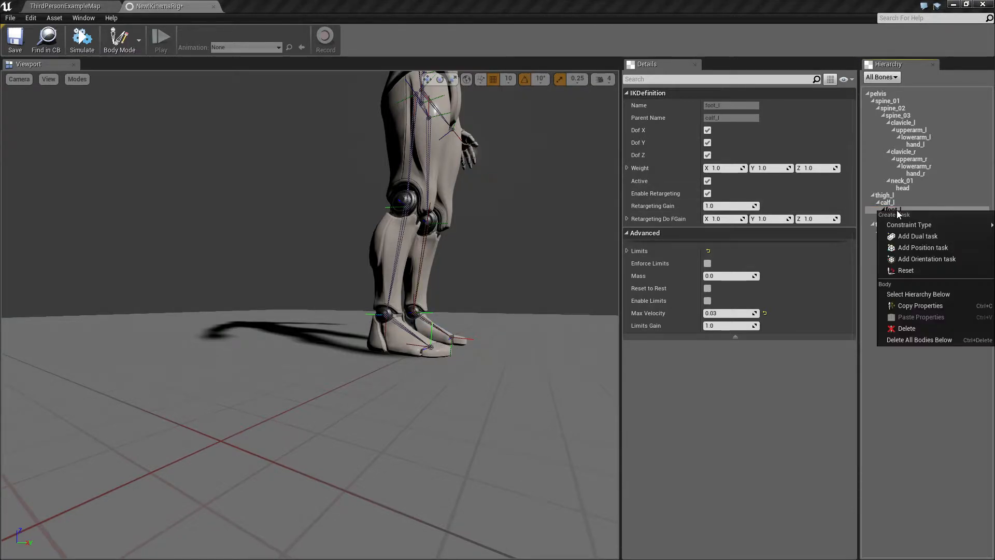
mouse_move(974, 229)
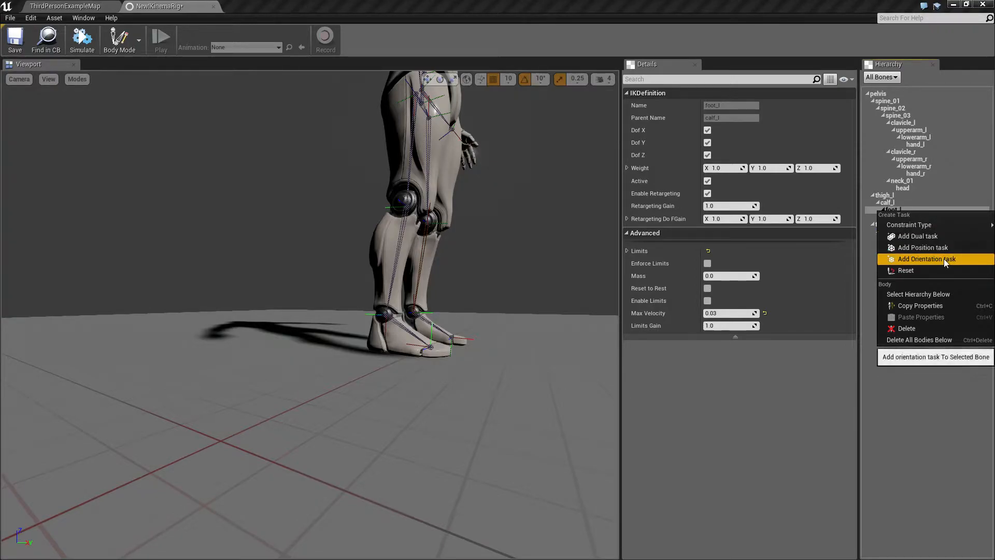
mouse_move(898, 228)
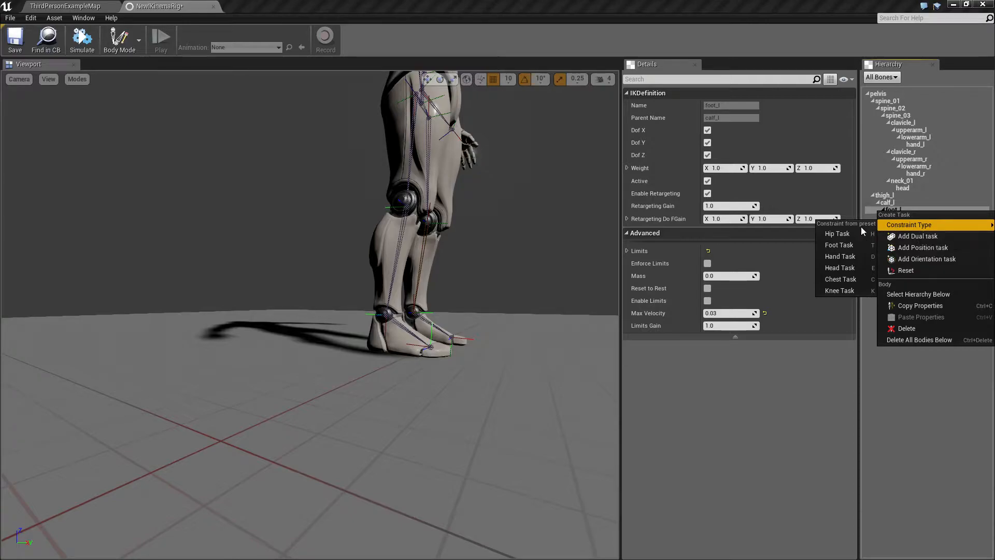
left_click(842, 245)
- Add a Foot Task from the constraint presets to the ball_l bone
left_click(898, 216)
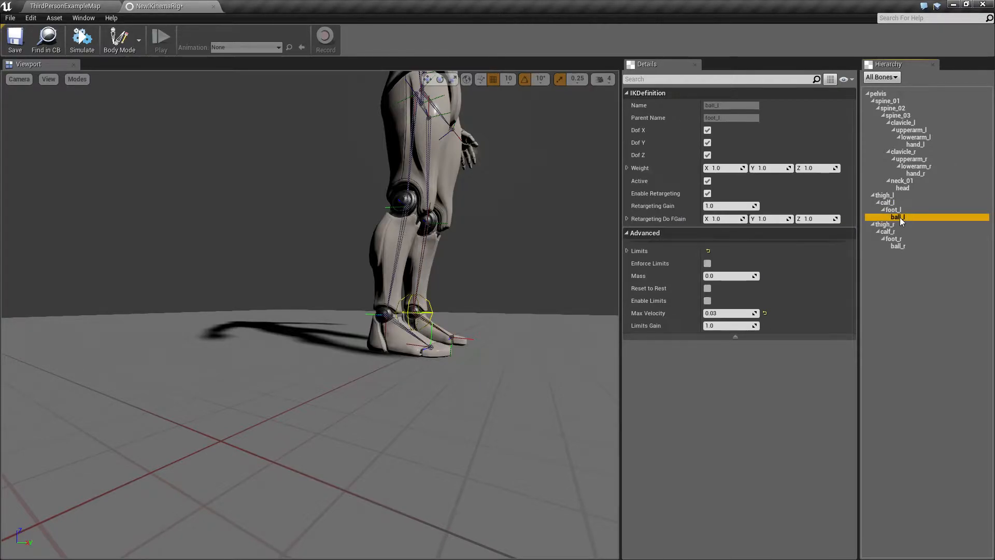
right_click(900, 217)
mouse_move(904, 232)
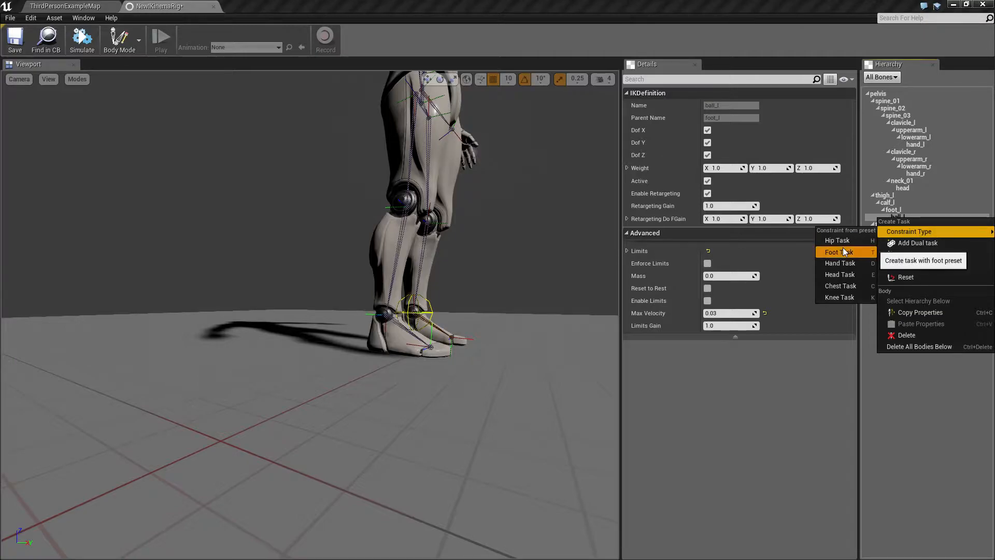
left_click(840, 252)
- Add Foot Tasks from the constraint presets to the foot_r and ball_r bones
left_click(896, 239)
right_click(897, 239)
mouse_move(905, 254)
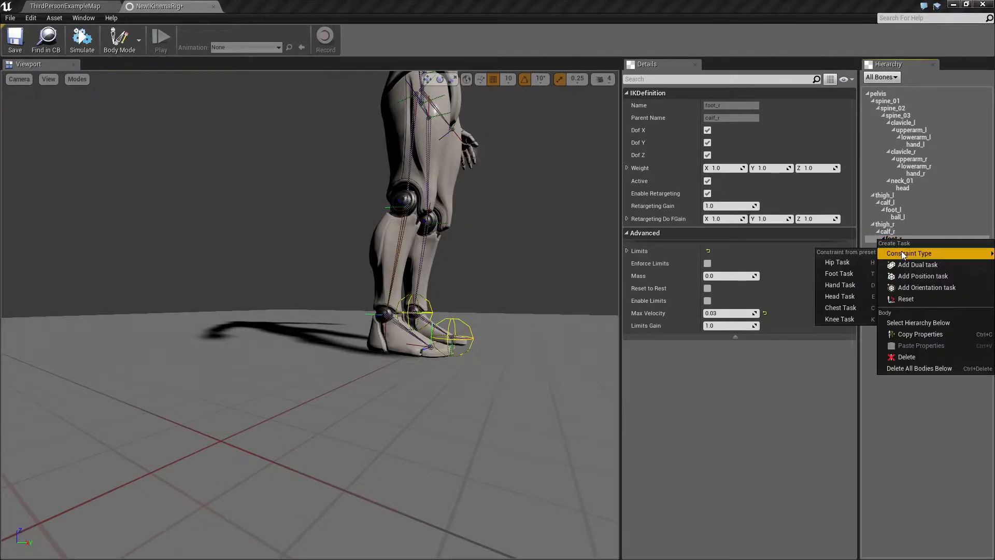
left_click(839, 272)
left_click(899, 247)
right_click(899, 246)
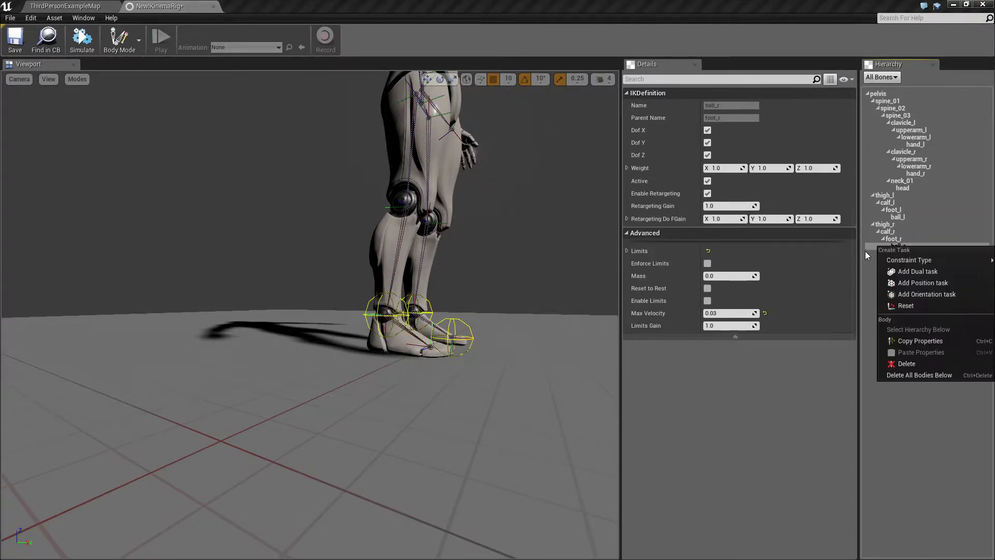
left_click(846, 280)
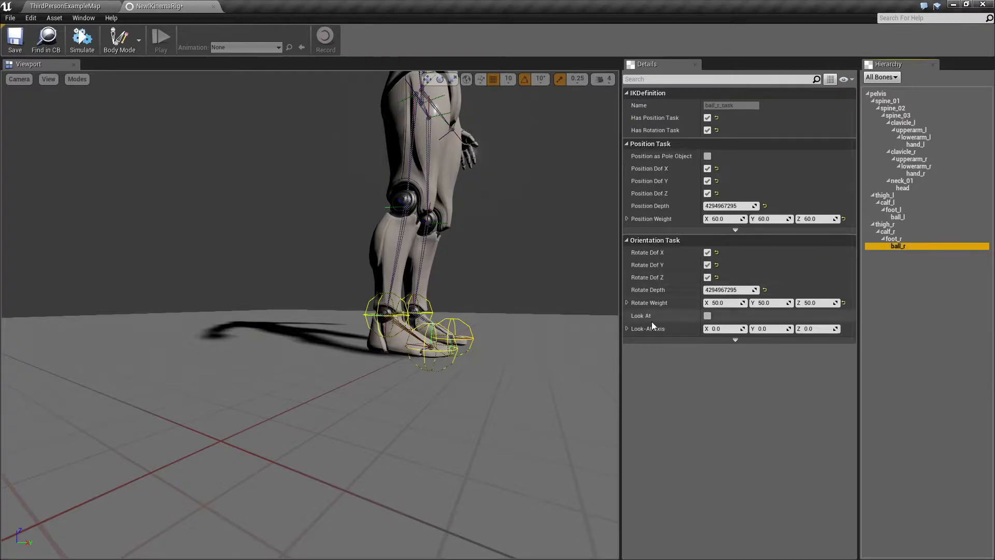
- Save the IKinema Rig with its foot tasks and close the rig editor
left_click_drag(468, 289, 468, 269)
right_click_drag(468, 289, 290, 289)
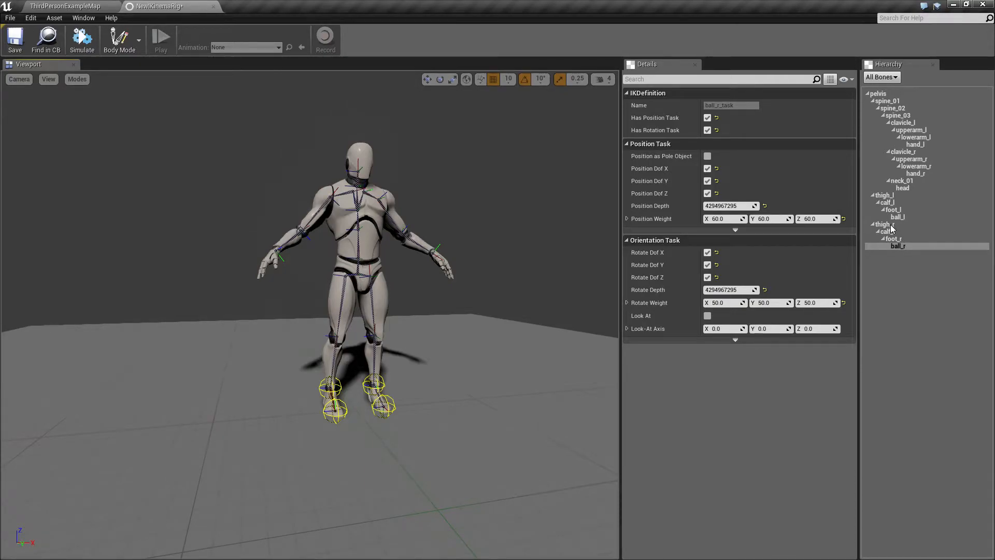
left_click(15, 46)
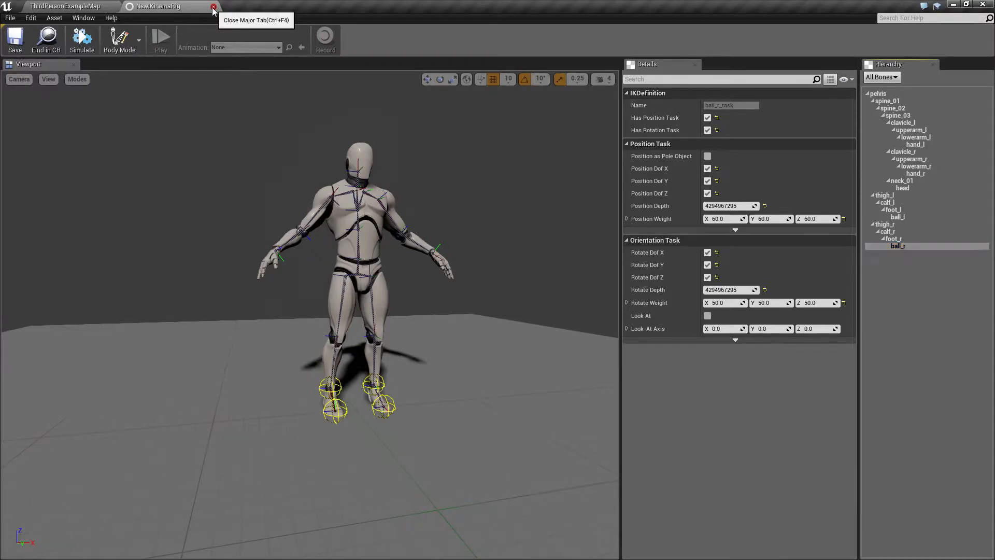
left_click(213, 7)
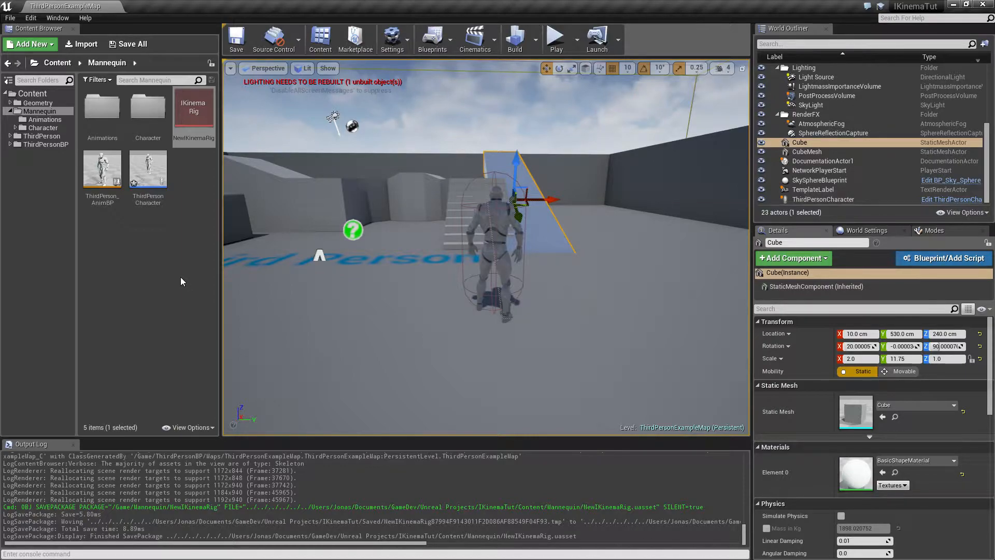
- Open the ThirdPerson_AnimBP animation blueprint, and open the Default state machine from its AnimGraph
left_click(100, 181)
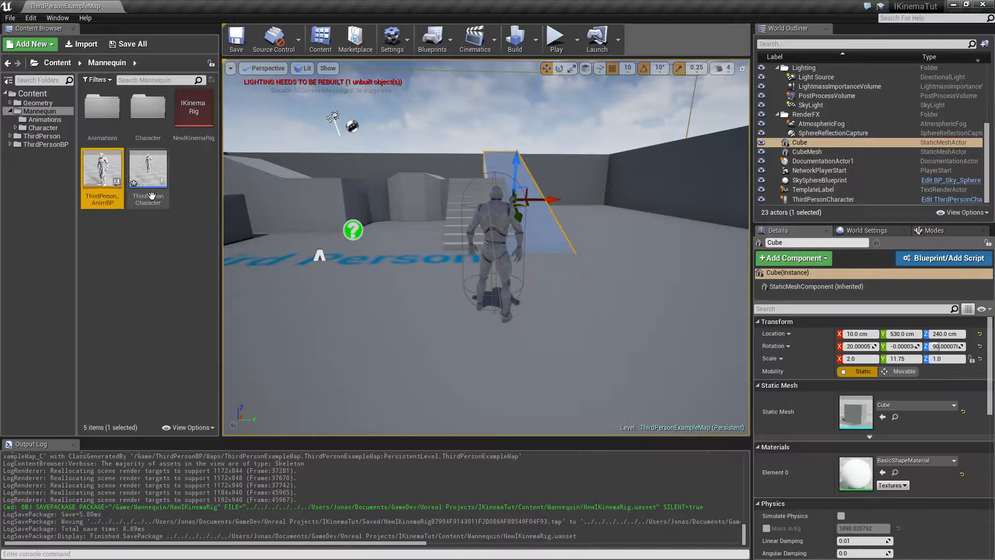
double_click(112, 190)
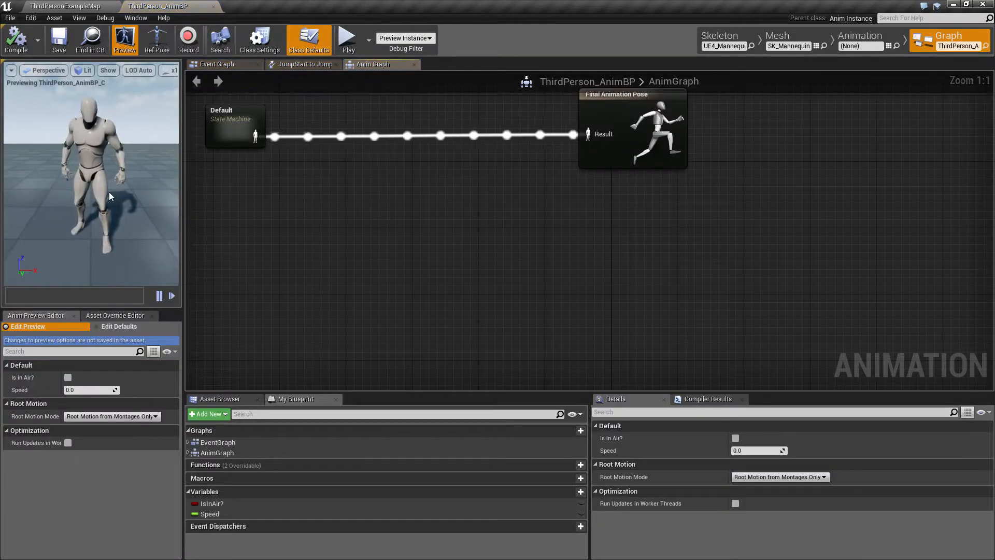
left_click_drag(230, 116, 250, 108)
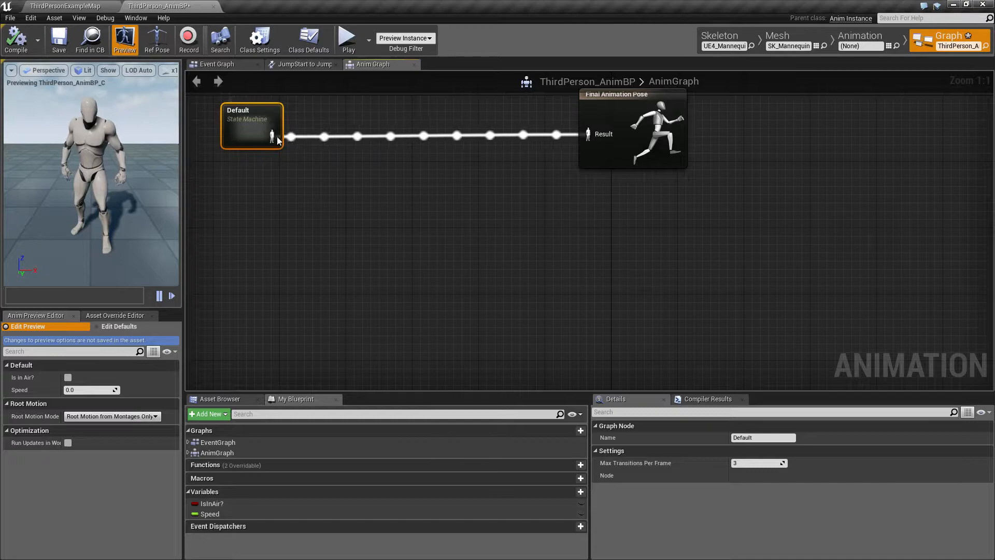
double_click(241, 128)
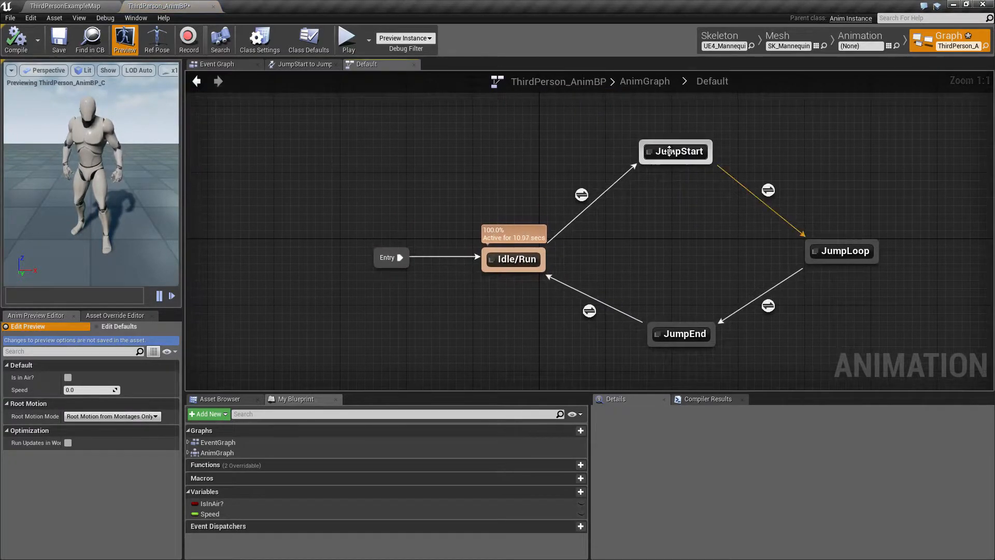
- Add an IKinema Foot Placement Behaviour node using NewIKinemaRig to the AnimGraph and wire it between the Default state machine and Final Animation Pose
left_click(197, 81)
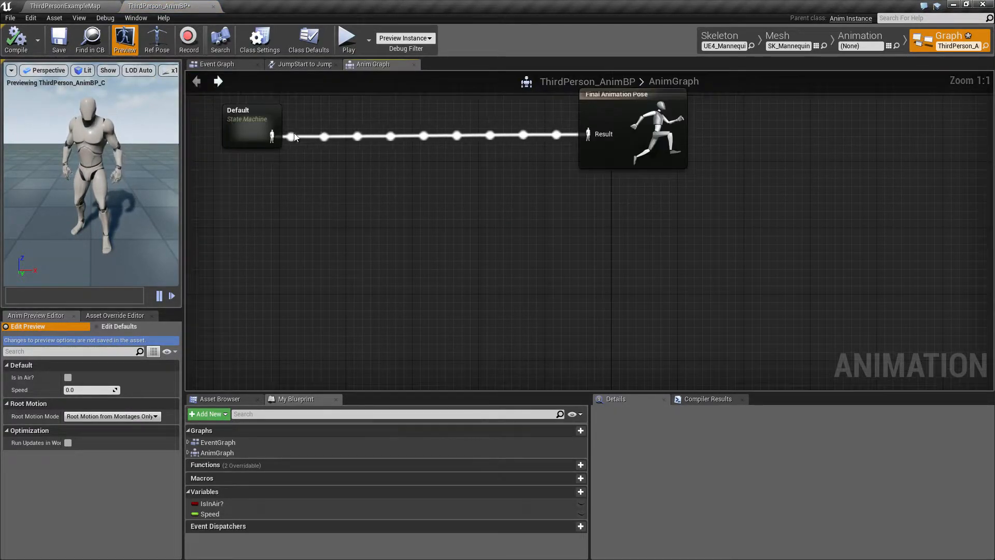
right_click(389, 119)
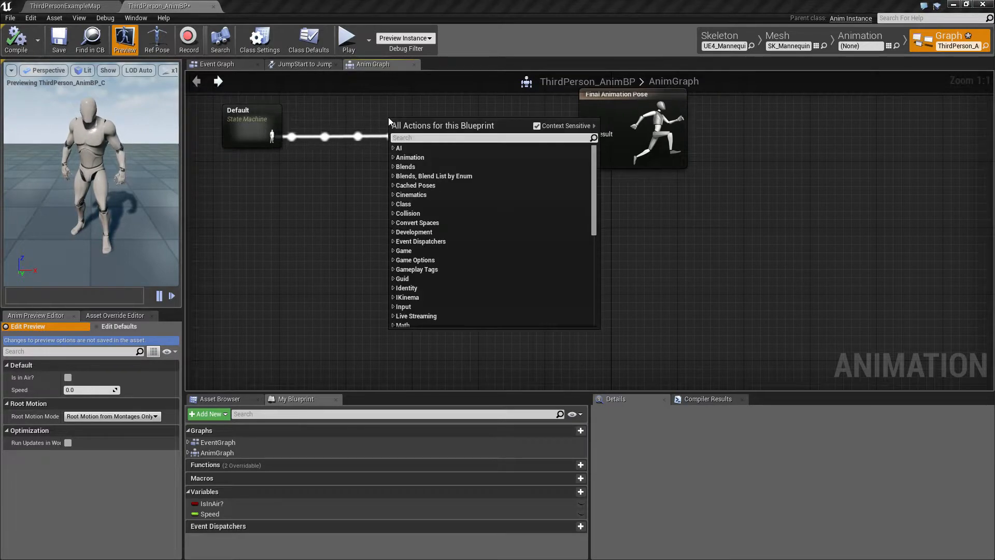
type("foot")
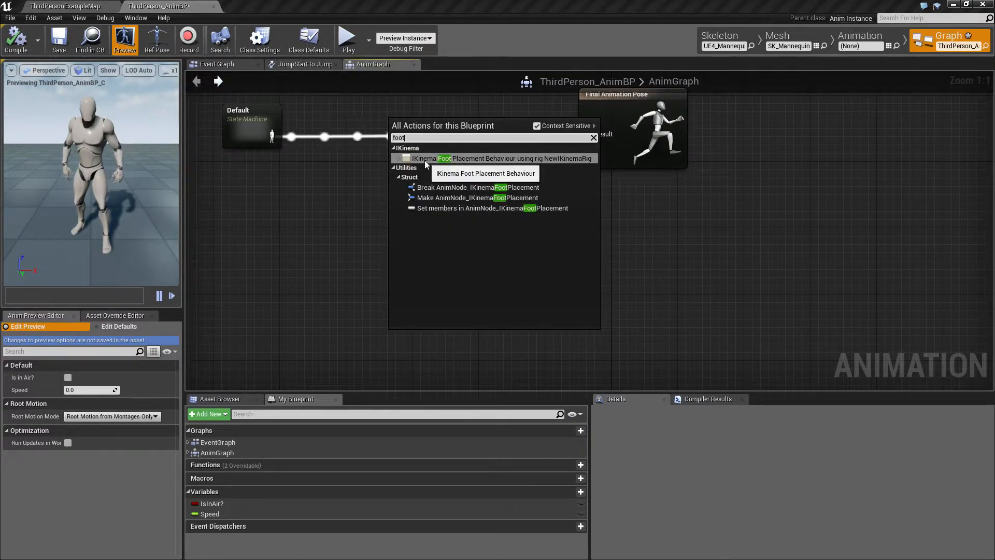
left_click(485, 158)
left_click_drag(440, 129, 382, 104)
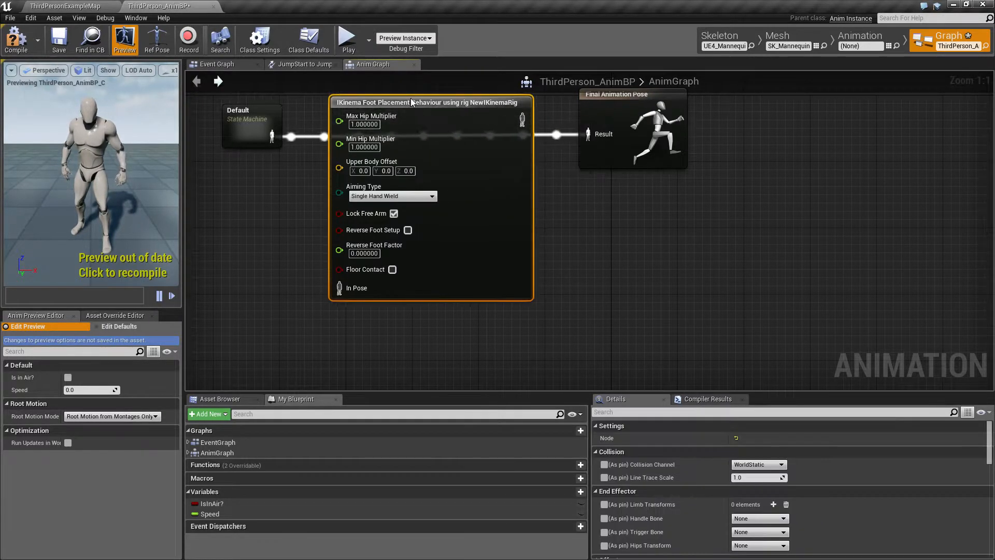
left_click_drag(272, 136, 339, 287)
left_click_drag(522, 119, 587, 137)
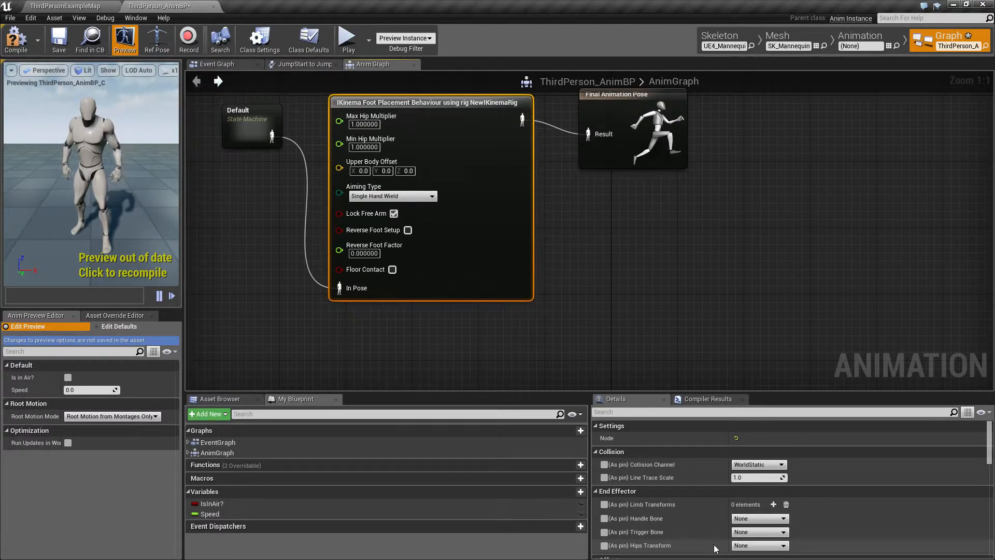
- Set the foot placement node's Hips Transform to pelvis and add four elements to its Limb Transforms array
left_click(783, 546)
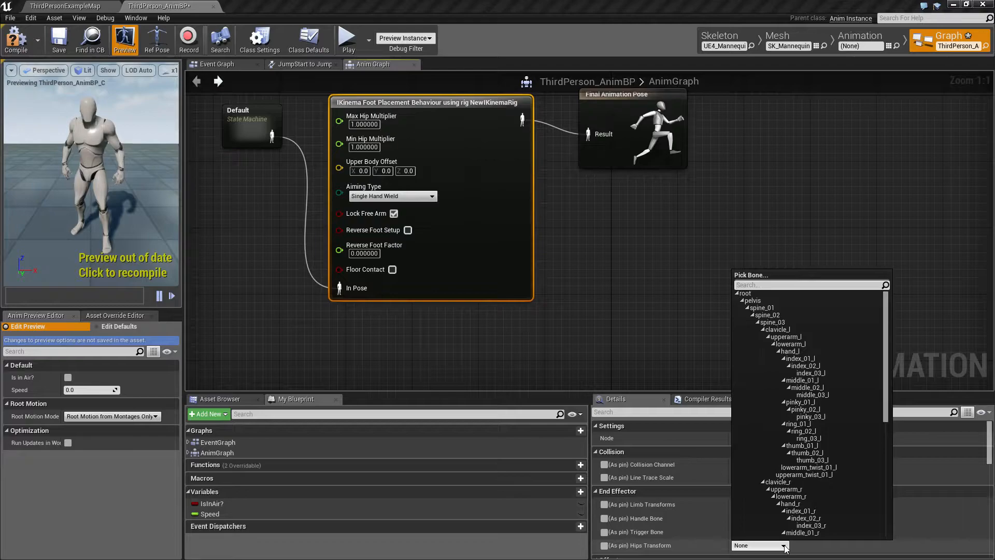
left_click(764, 301)
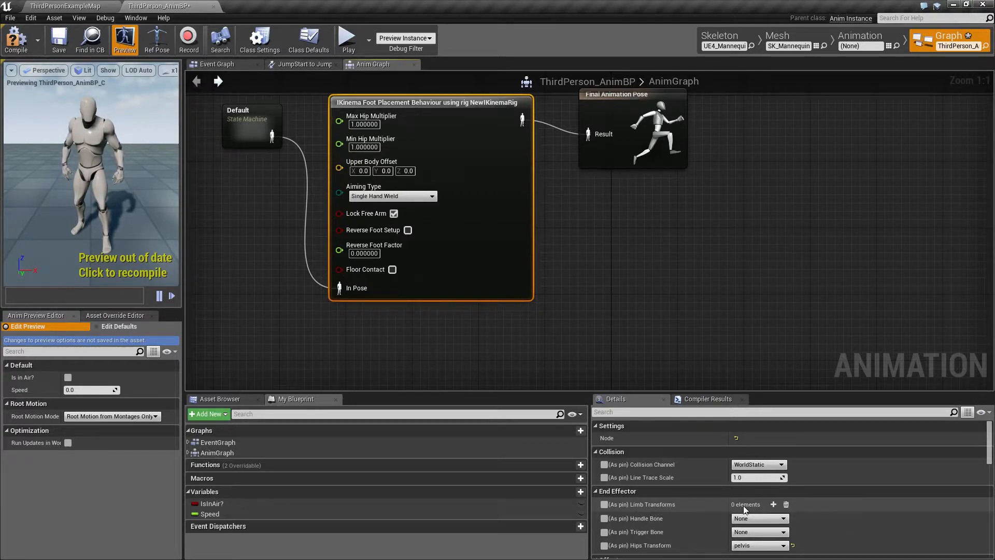
left_click(774, 504)
left_click(774, 504)
left_click(773, 504)
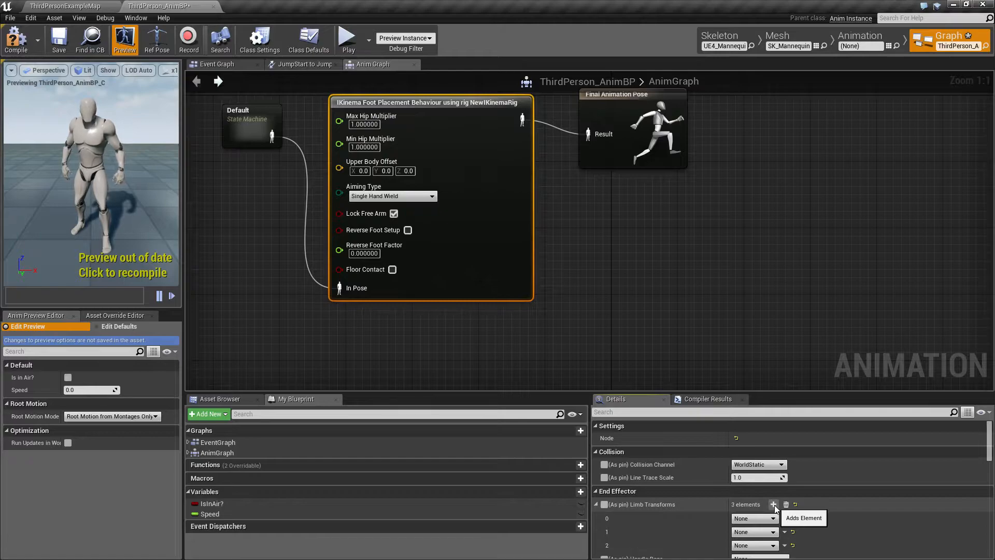
left_click(773, 504)
- Assign foot_l to Limb Transforms element 0 and ball_l to element 1
scroll(767, 510, "down", 2)
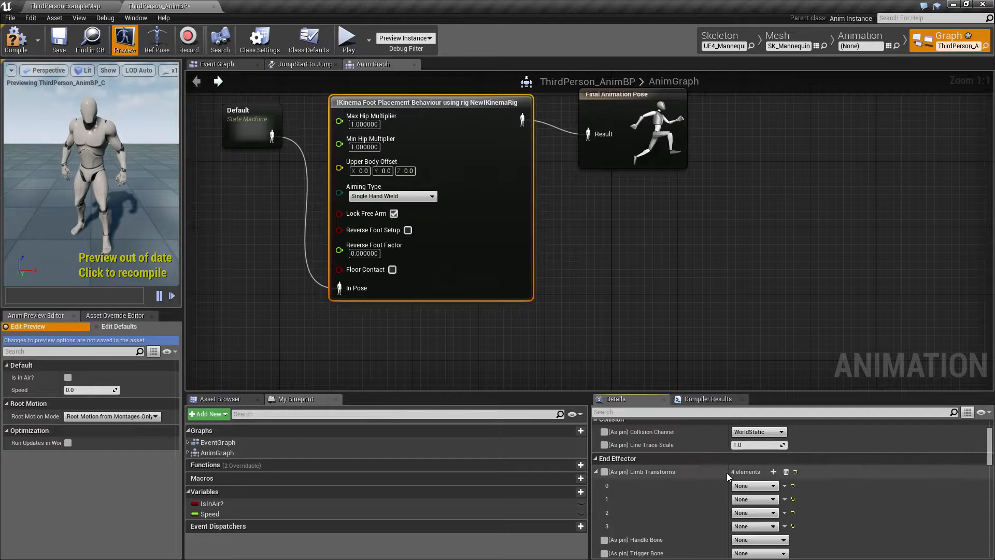
left_click(773, 486)
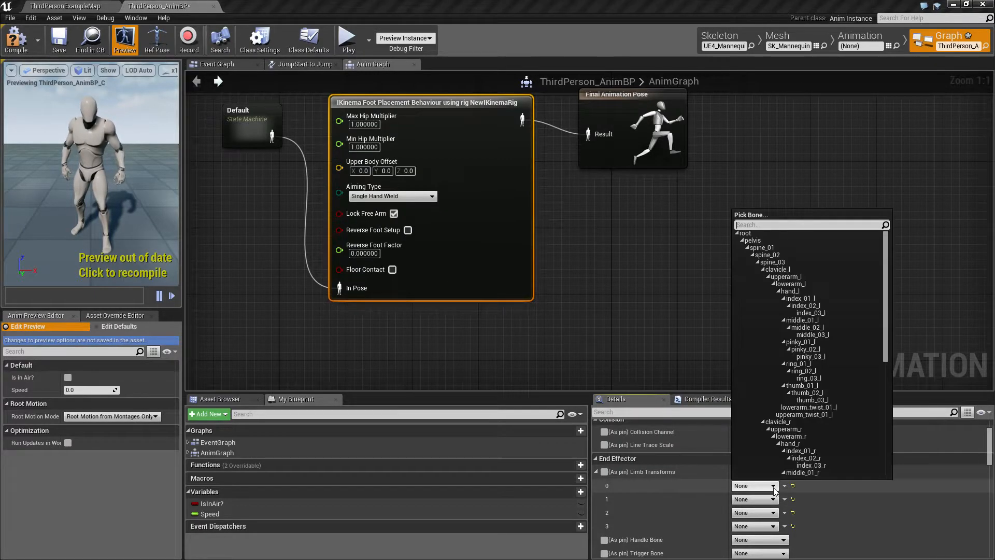
scroll(824, 446, "down", 5)
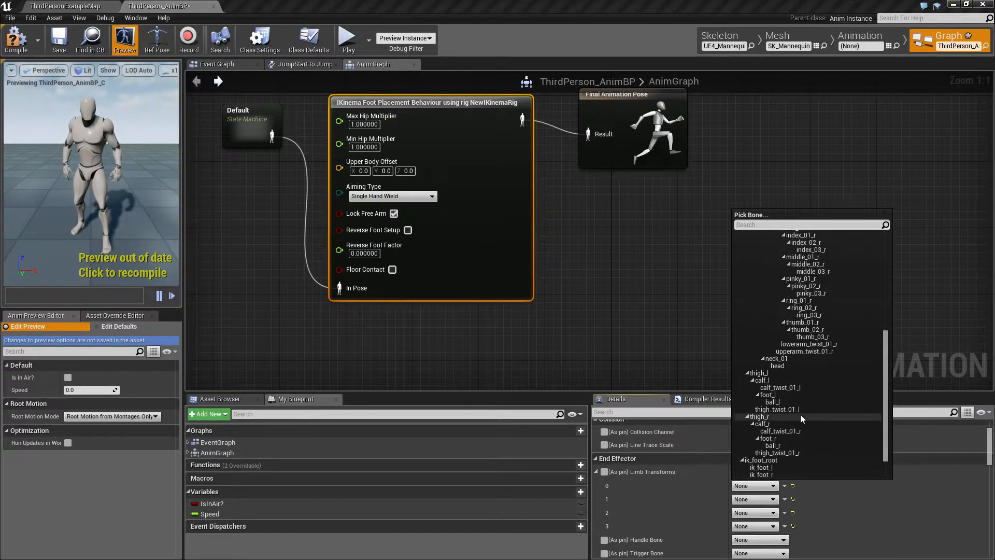
left_click(769, 396)
left_click(752, 499)
scroll(789, 439, "down", 5)
left_click(779, 449)
- Assign foot_r to Limb Transforms element 2 and ball_r to element 3
left_click(754, 512)
scroll(799, 462, "down", 5)
scroll(796, 454, "down", 1)
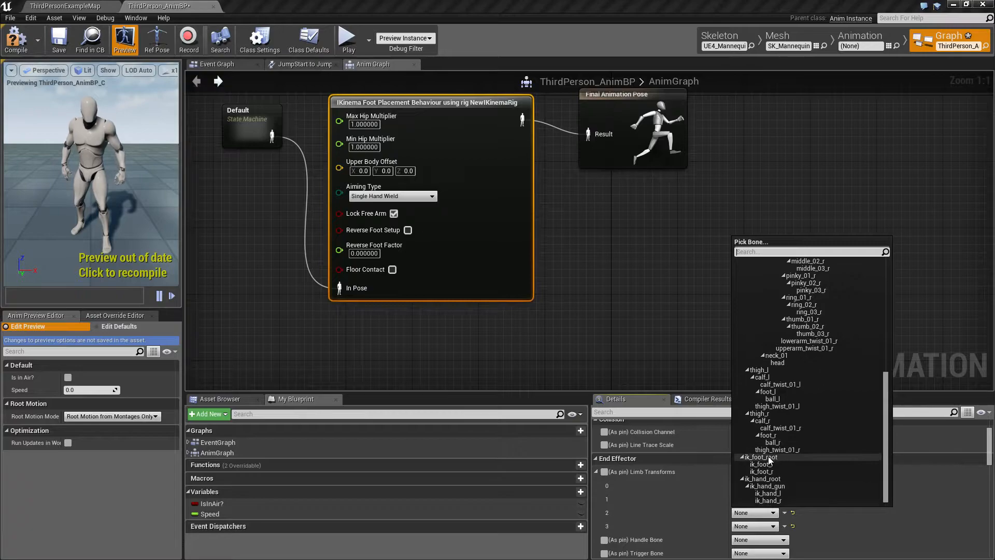
left_click(770, 437)
left_click(747, 527)
scroll(794, 470, "down", 5)
left_click(772, 456)
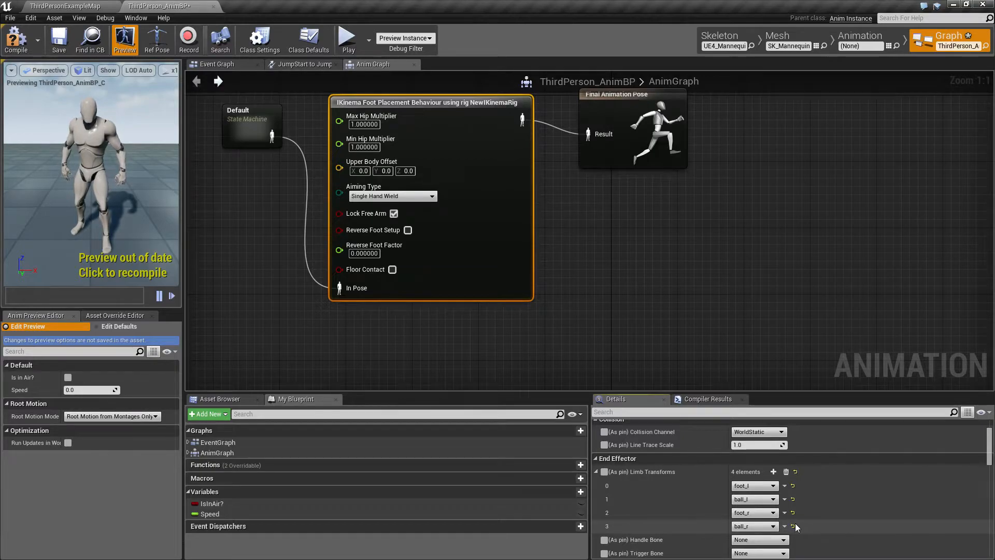
- Refresh the foot placement node and stop exposing its Mesh Offset and Alpha properties as pins
right_click(504, 181)
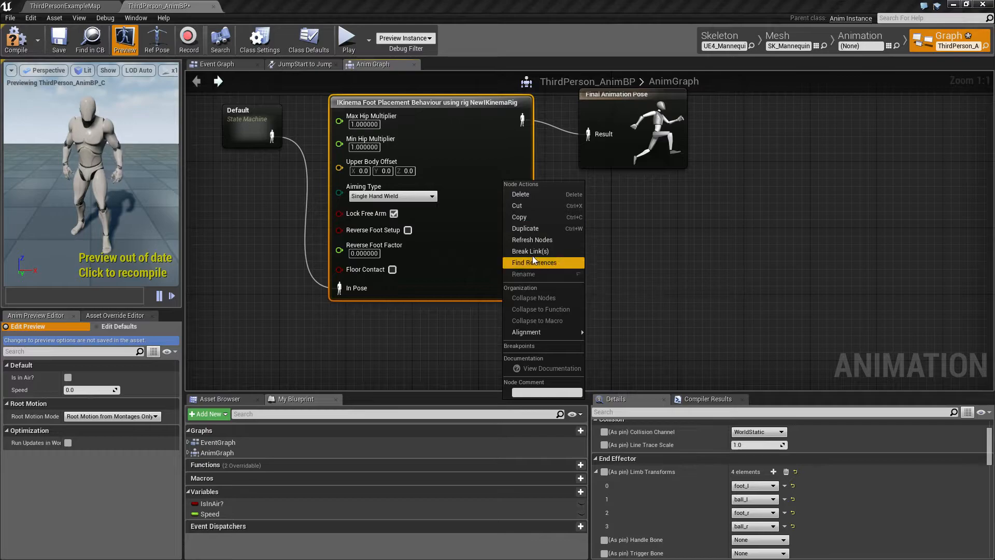
left_click(527, 240)
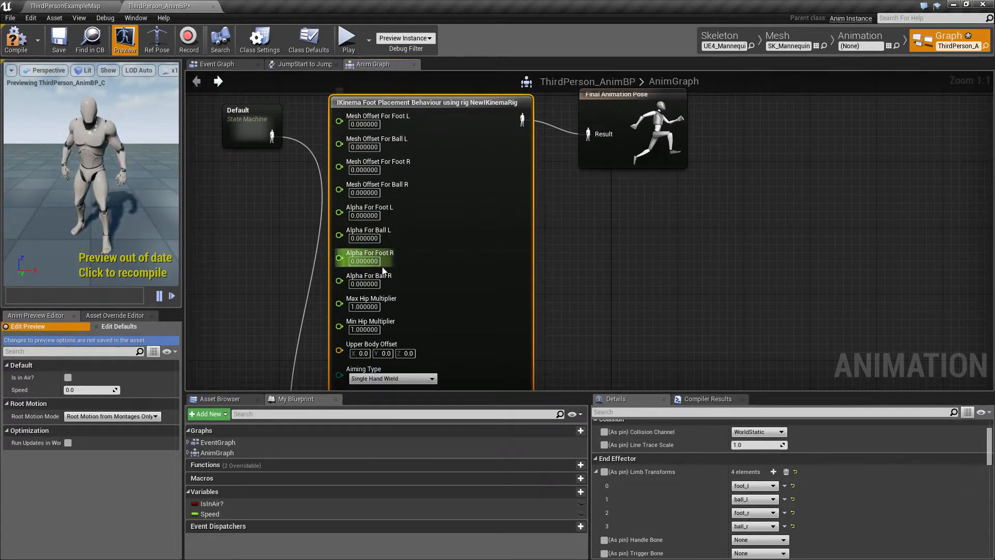
scroll(645, 500, "down", 5)
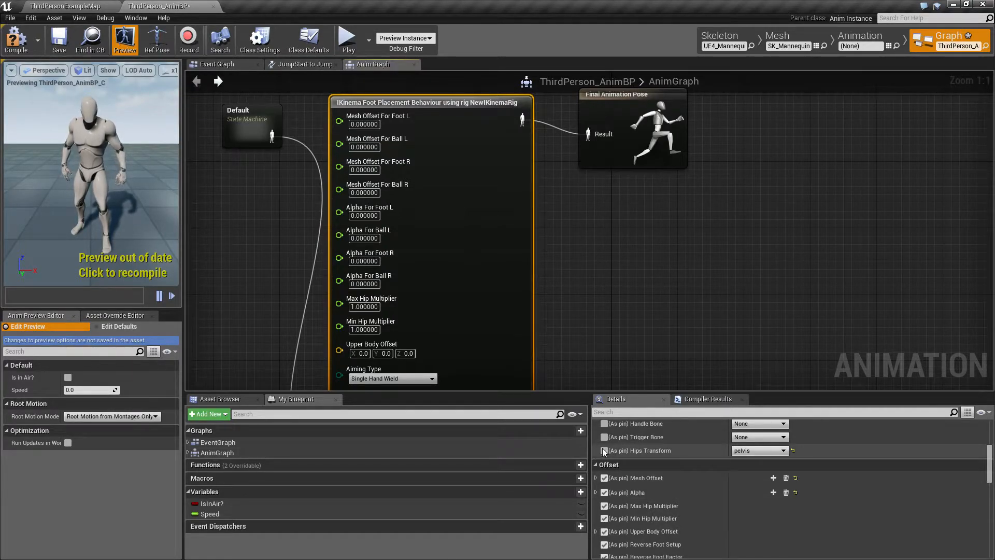
left_click(604, 478)
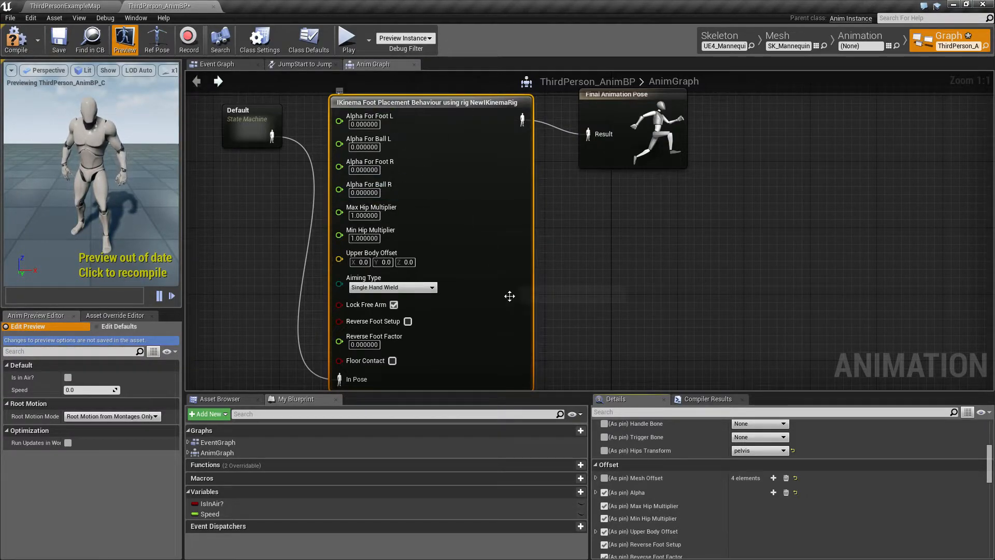
left_click(604, 493)
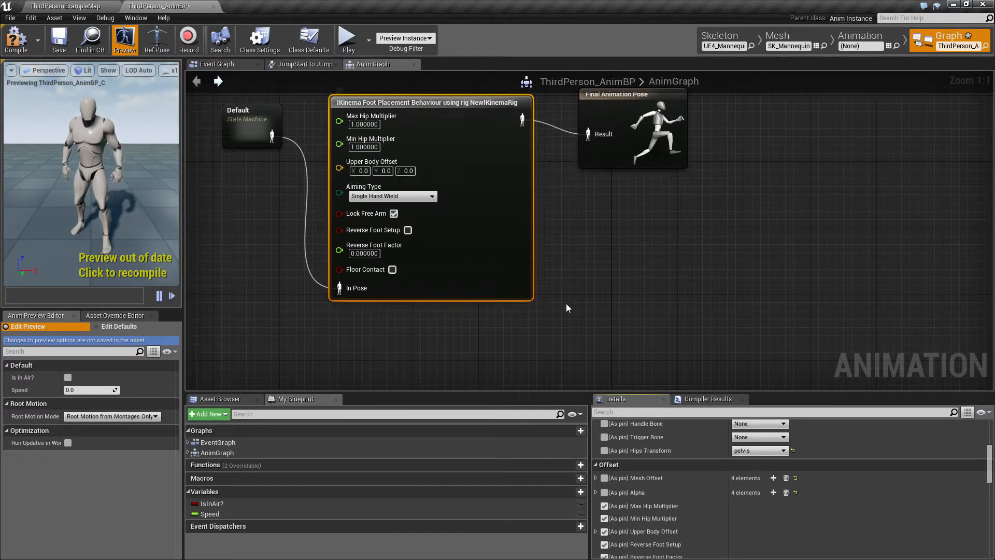
- Set all four Alpha elements of the foot placement node to 1.0
left_click(595, 492)
scroll(710, 511, "down", 2)
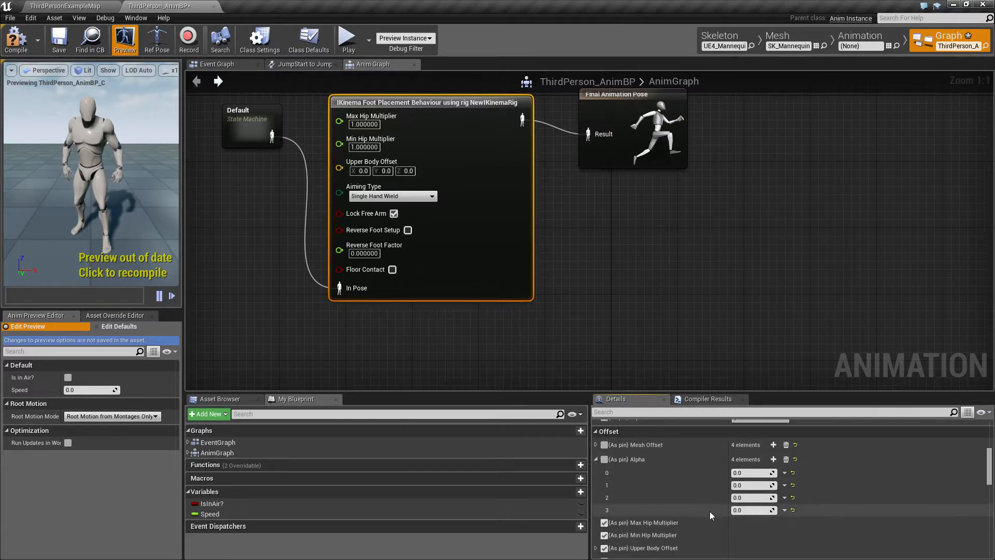
left_click(748, 473)
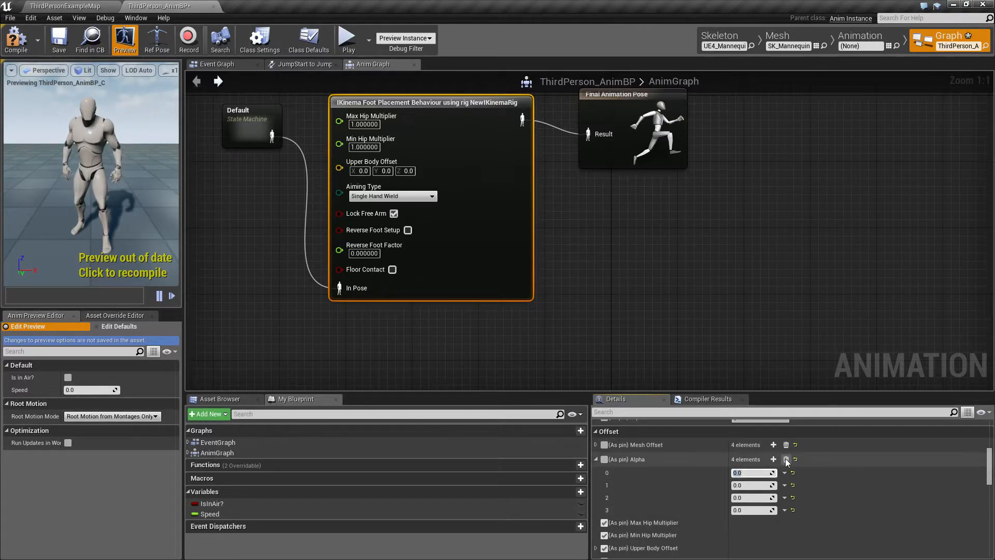
type("1")
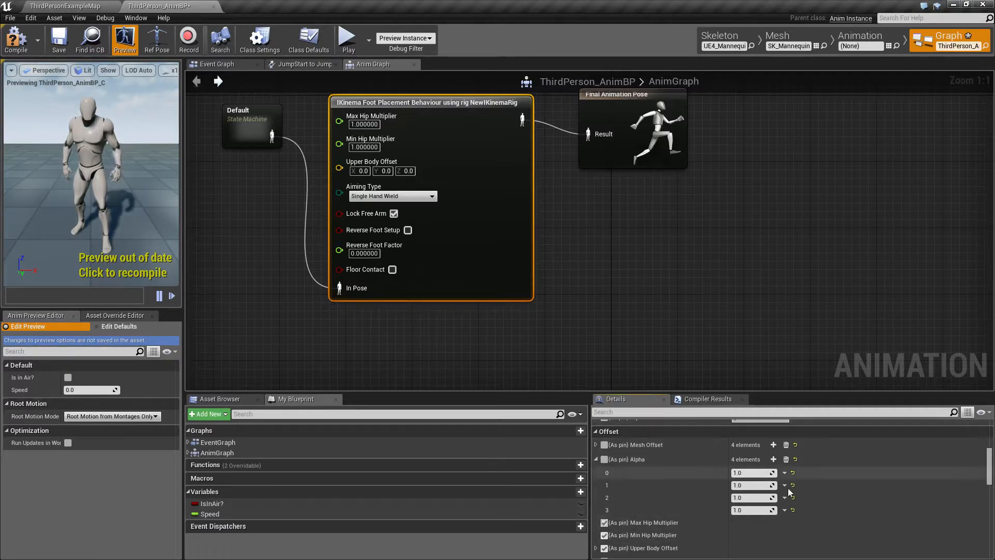
- Review the foot placement node's full list of properties, from Collision and End Effector through Look At, Smoothness and Links
scroll(760, 484, "up", 3)
scroll(760, 485, "up", 3)
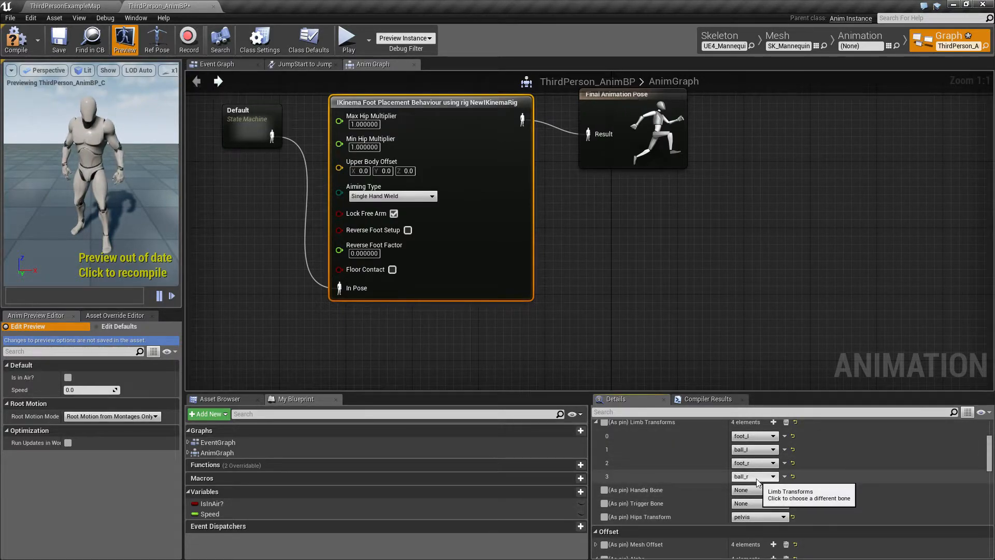
scroll(709, 480, "up", 5)
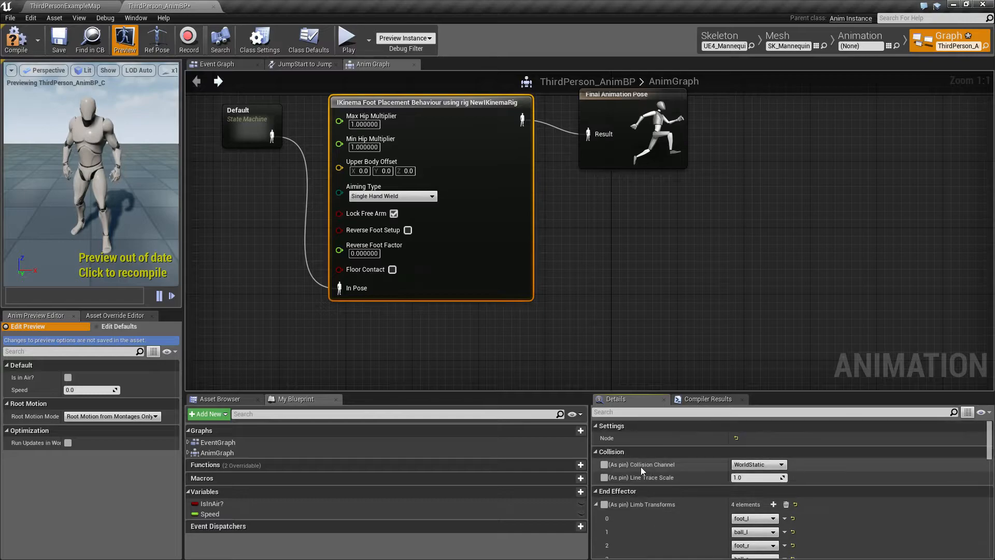
left_click(597, 504)
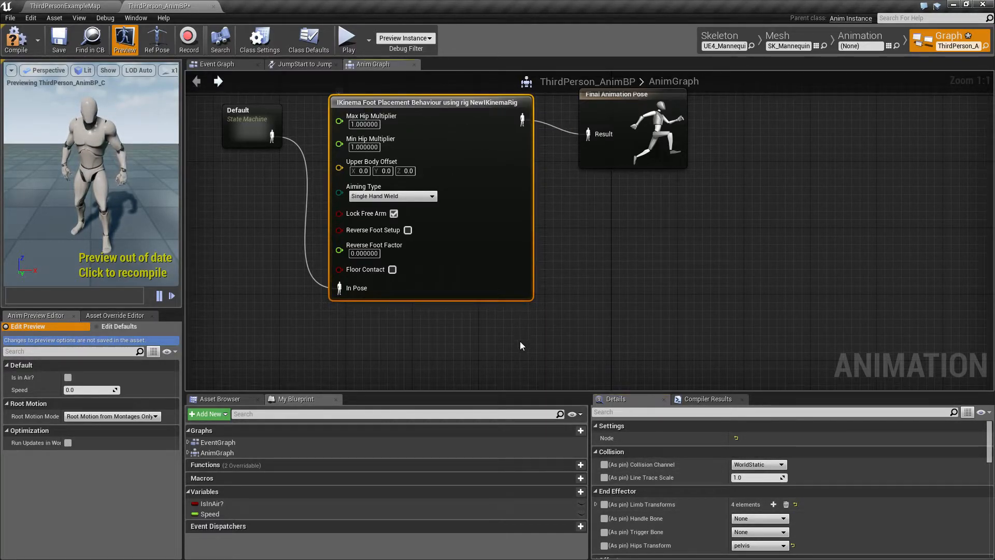
left_click_drag(544, 393, 545, 148)
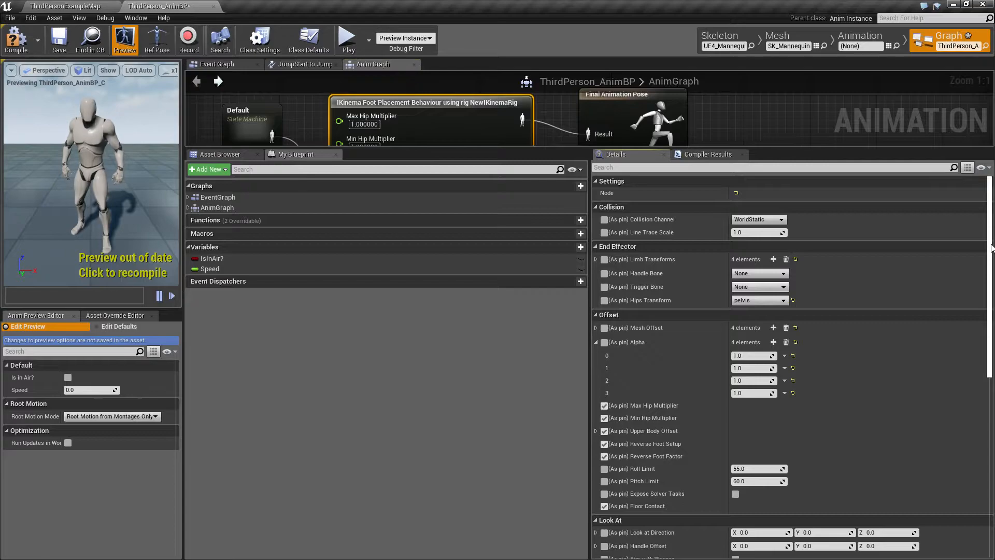
left_click_drag(991, 257, 991, 458)
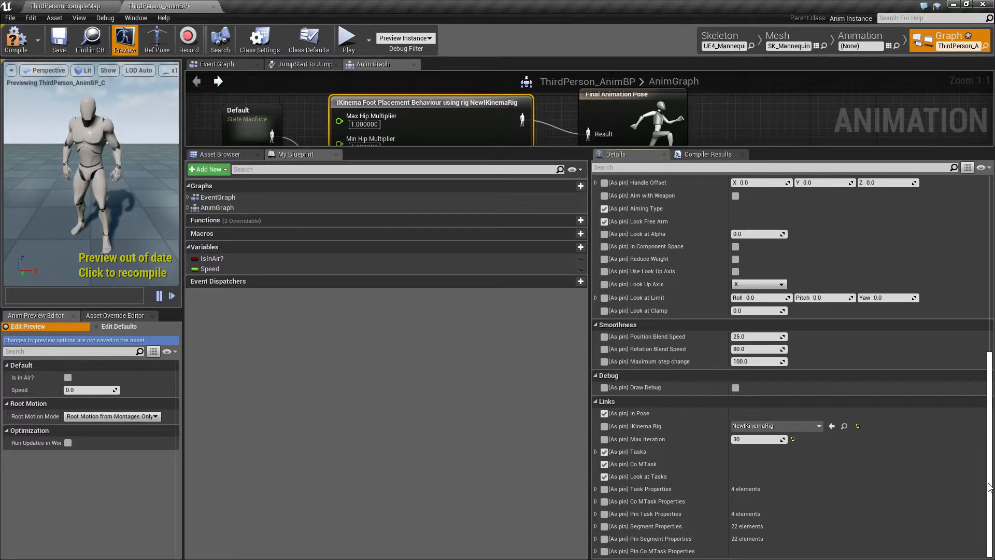
left_click_drag(991, 459, 949, 349)
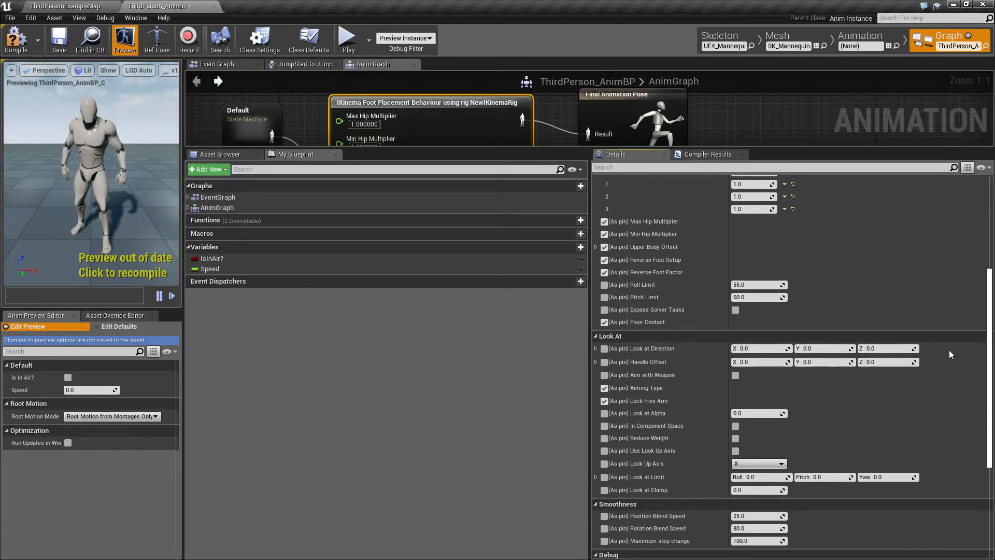
scroll(950, 350, "up", 4)
scroll(948, 290, "down", 8)
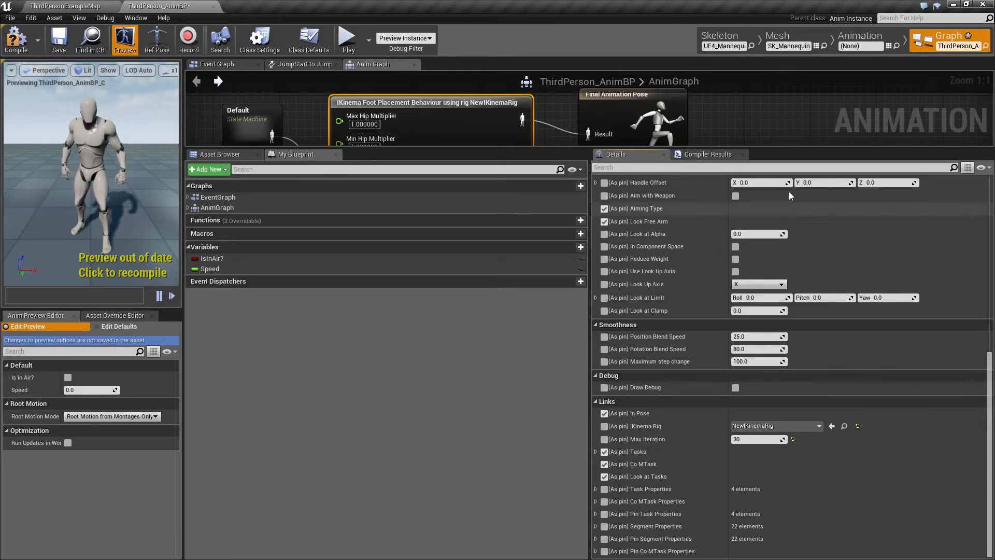
left_click_drag(775, 148, 727, 366)
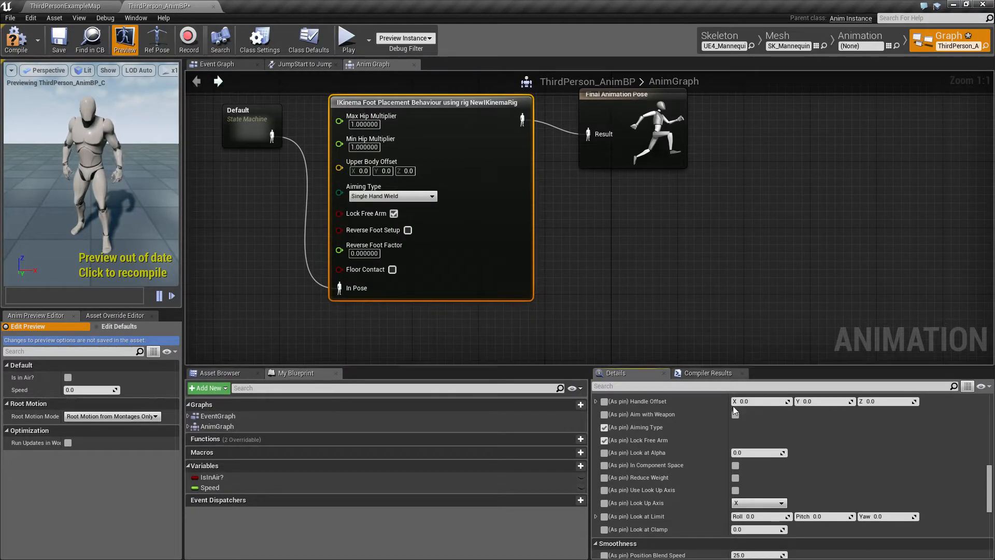
scroll(708, 514, "down", 15)
scroll(694, 499, "up", 2)
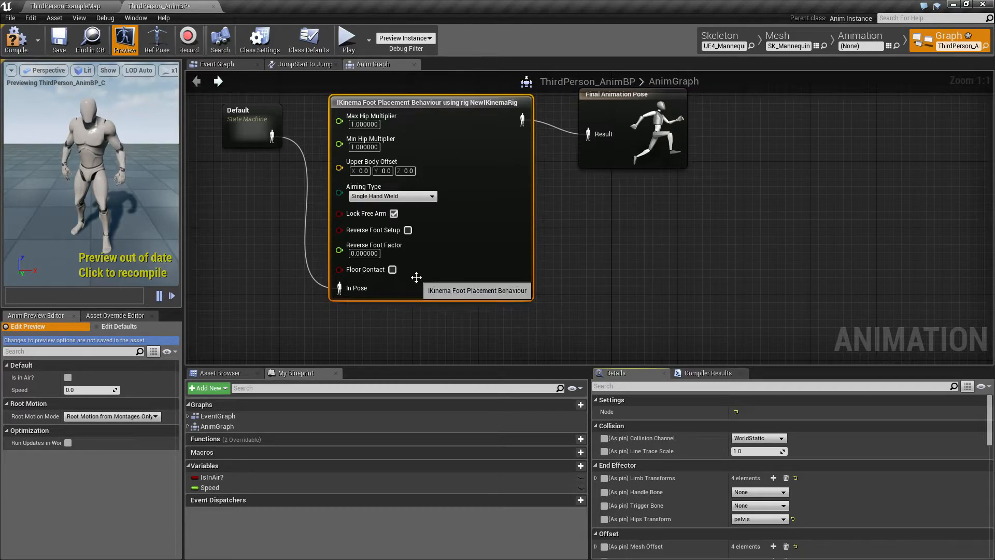
- Enable Reverse Foot Setup on the foot placement node and set its Reverse Foot Factor to 1
left_click(409, 231)
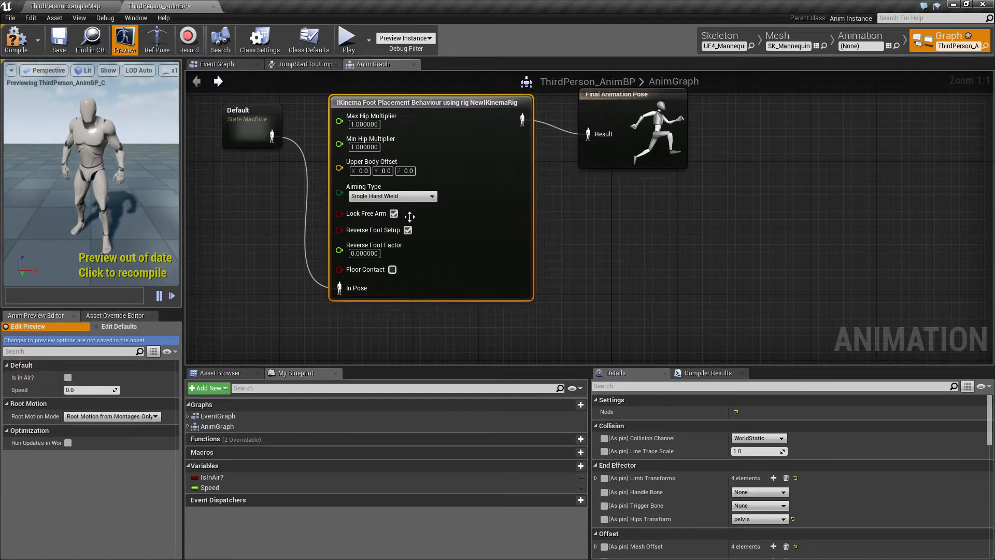
left_click(365, 253)
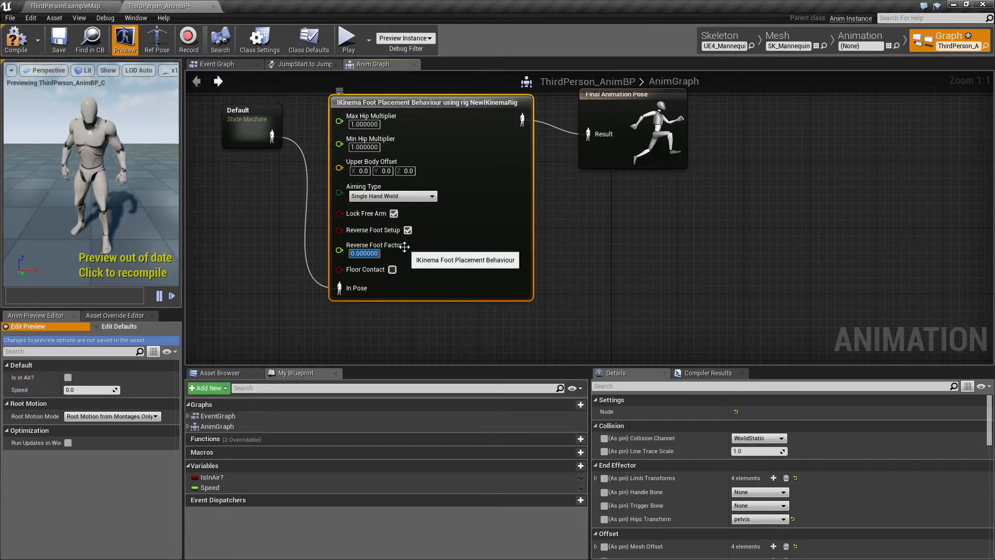
type("1")
key("Return")
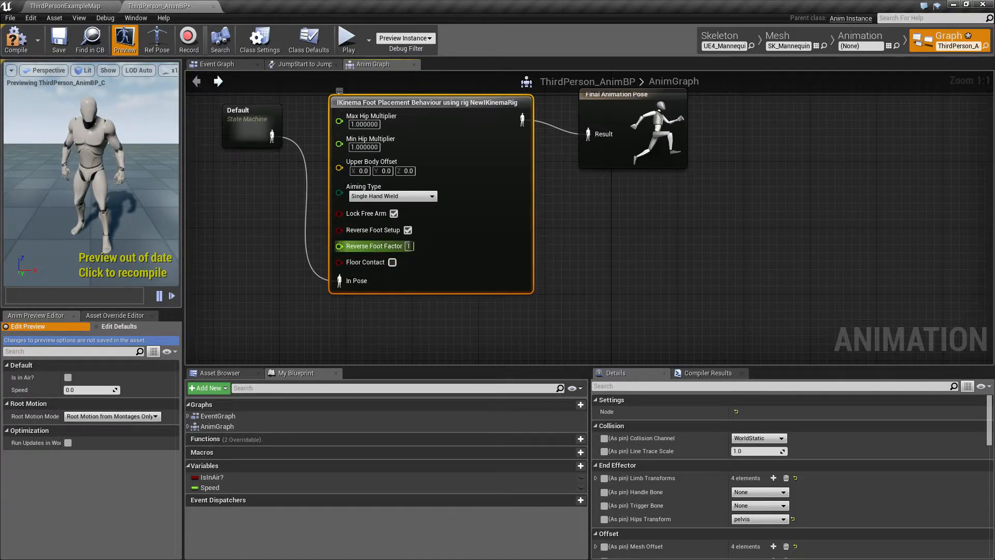
type("1")
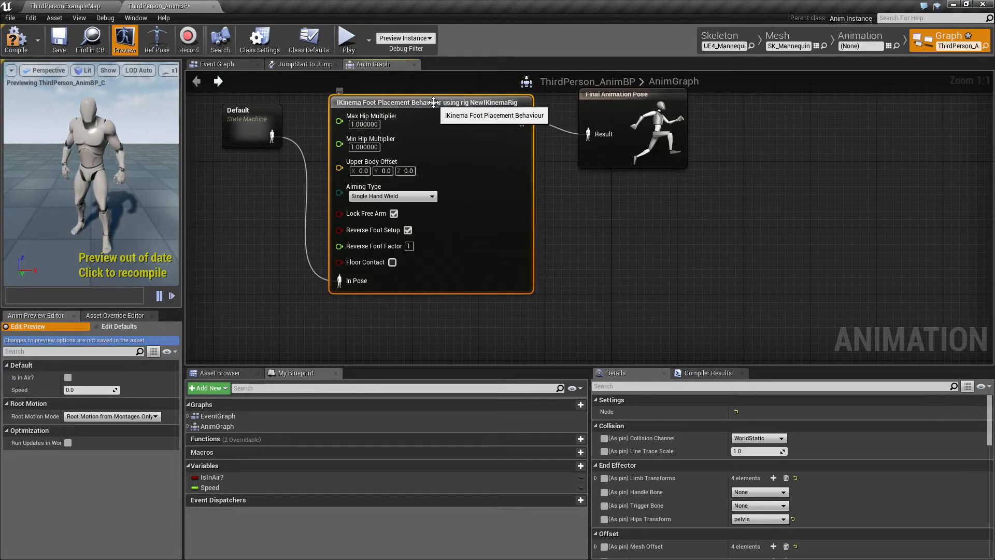
right_click_drag(593, 170, 615, 194)
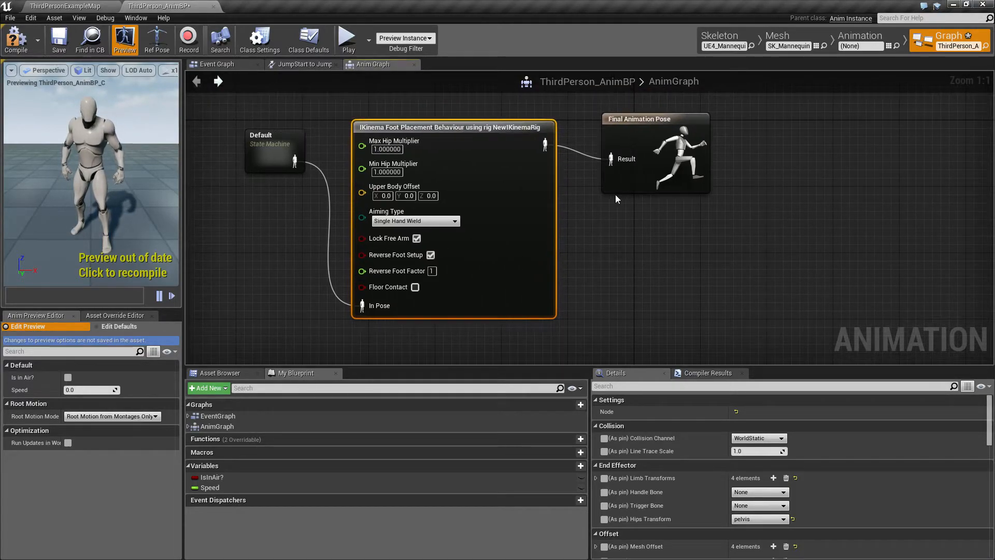
- Lower the Final Animation Pose node slightly in the AnimGraph and compile the animation blueprint
left_click(639, 147)
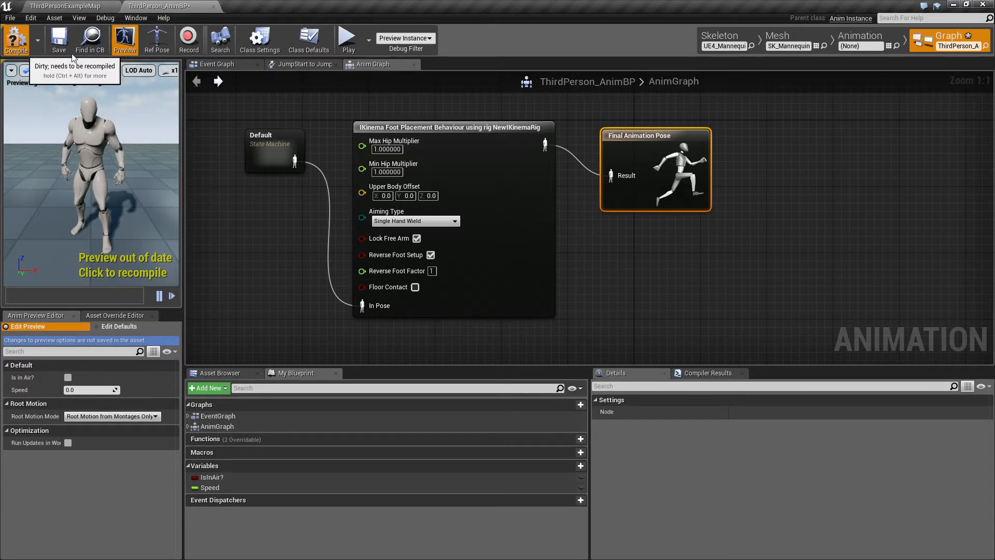
left_click(16, 40)
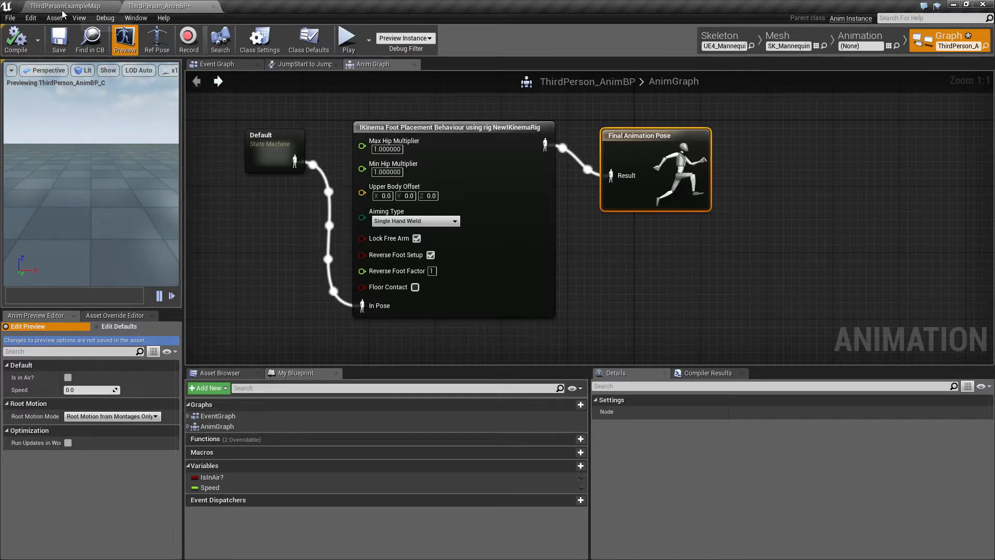
- Play the level and run the mannequin around the flat floor in several directions to check its foot placement
left_click(347, 39)
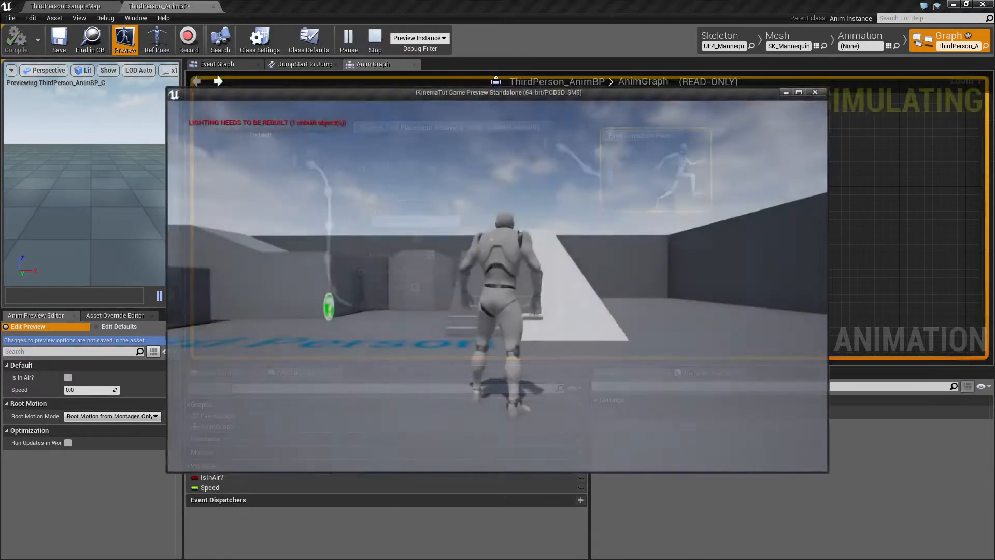
key("d")
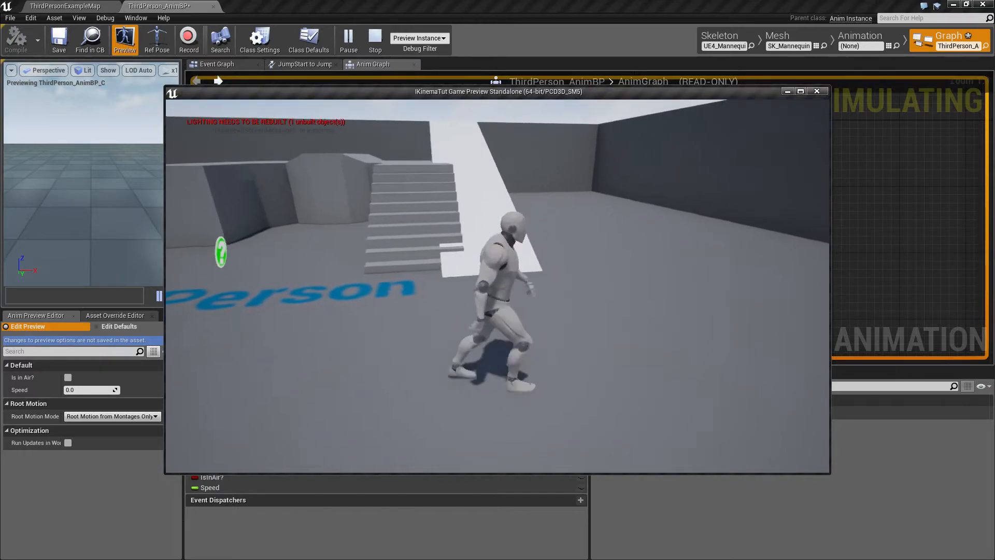
key("w")
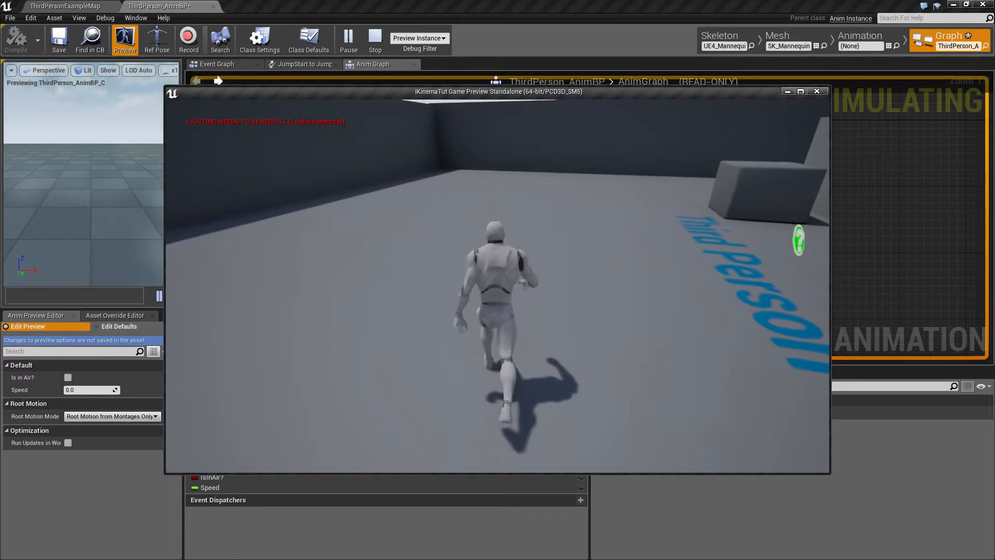
key("d")
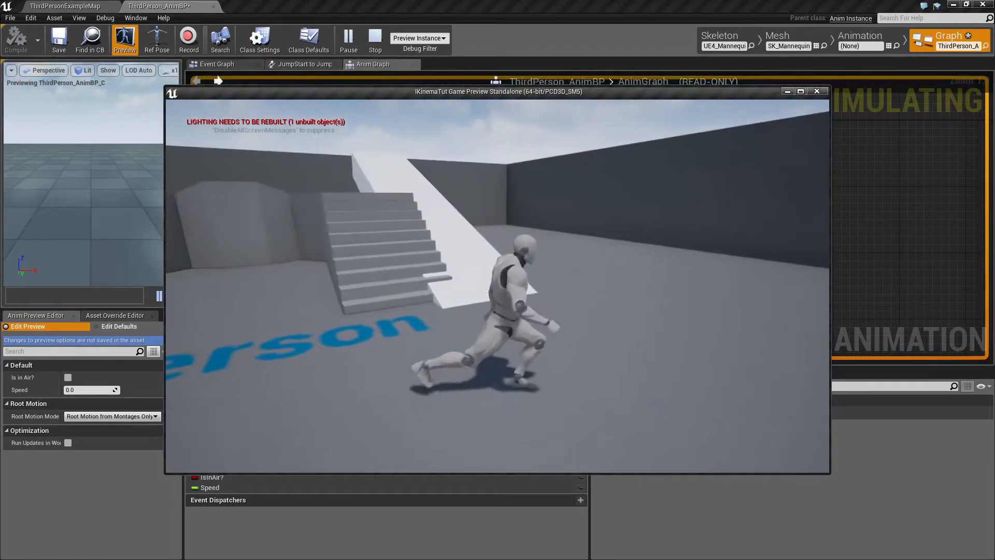
key("d")
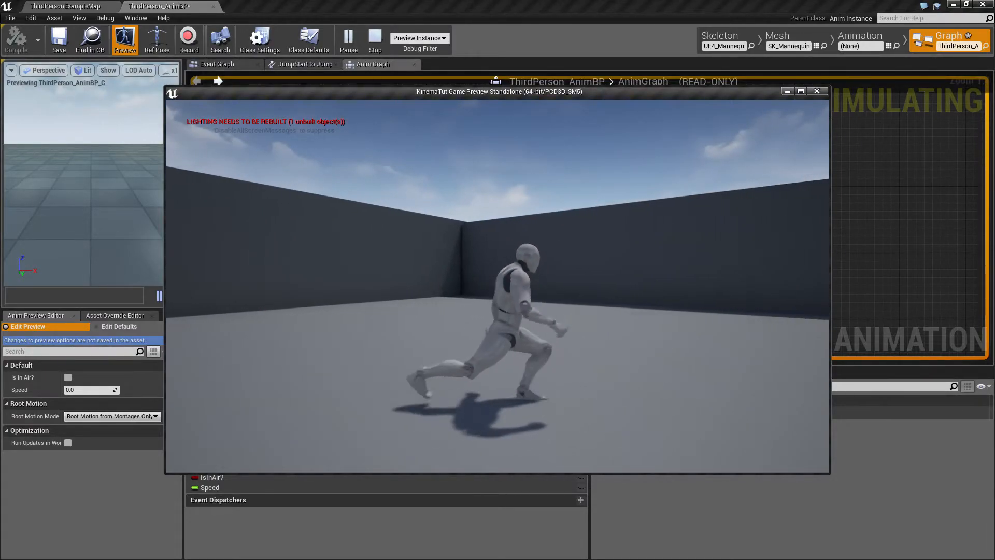
key("a")
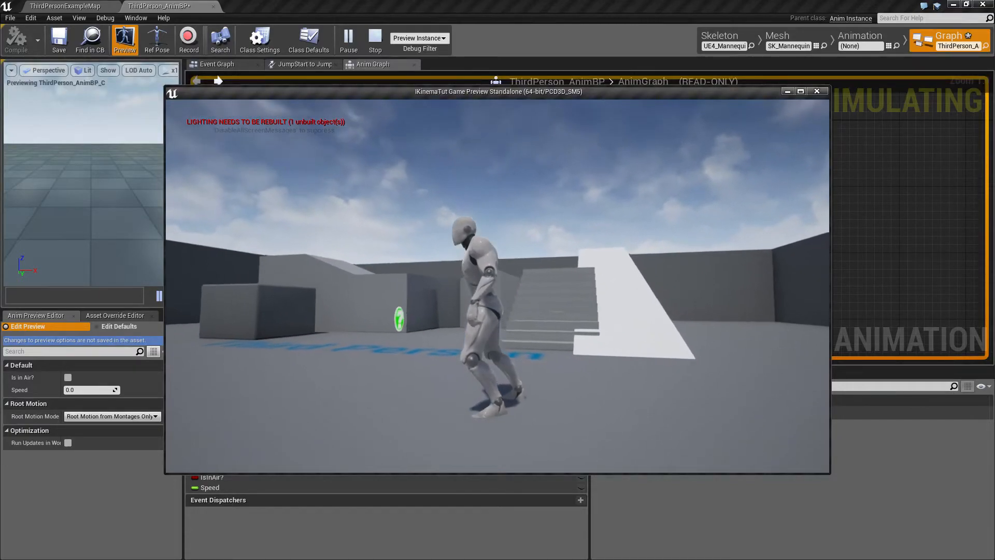
key("d")
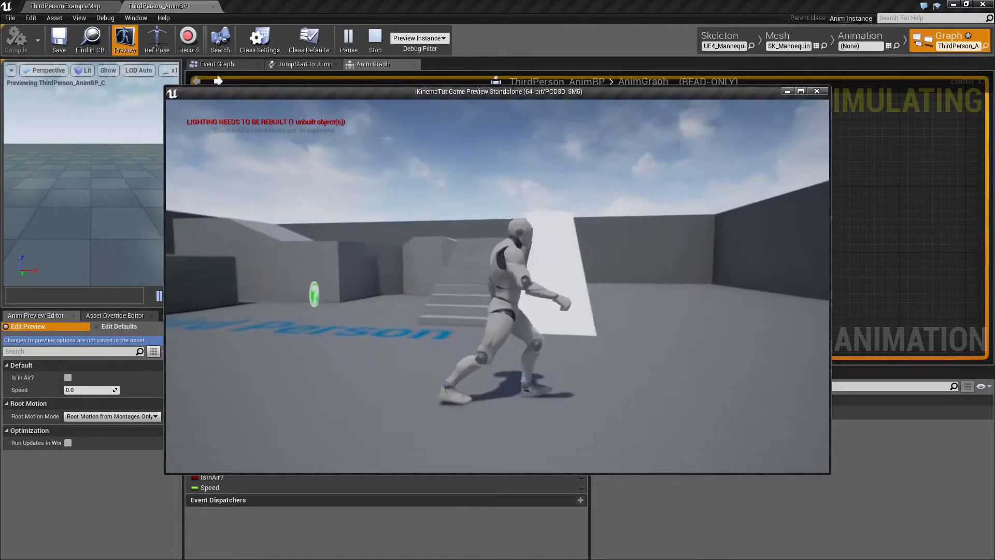
- Run the mannequin up the white ramp, check its feet while standing on the slope, and end the play session
key("w")
key("w")
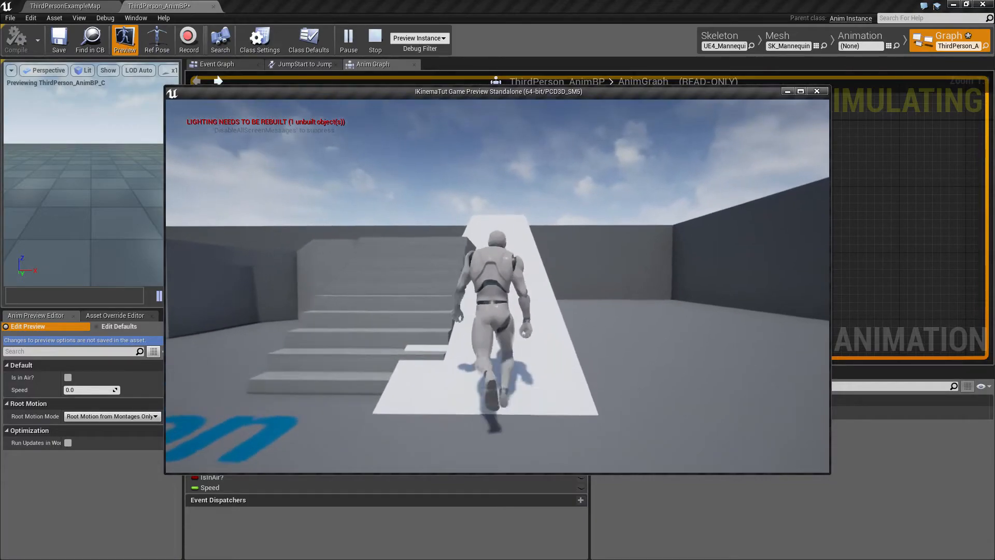
key("w")
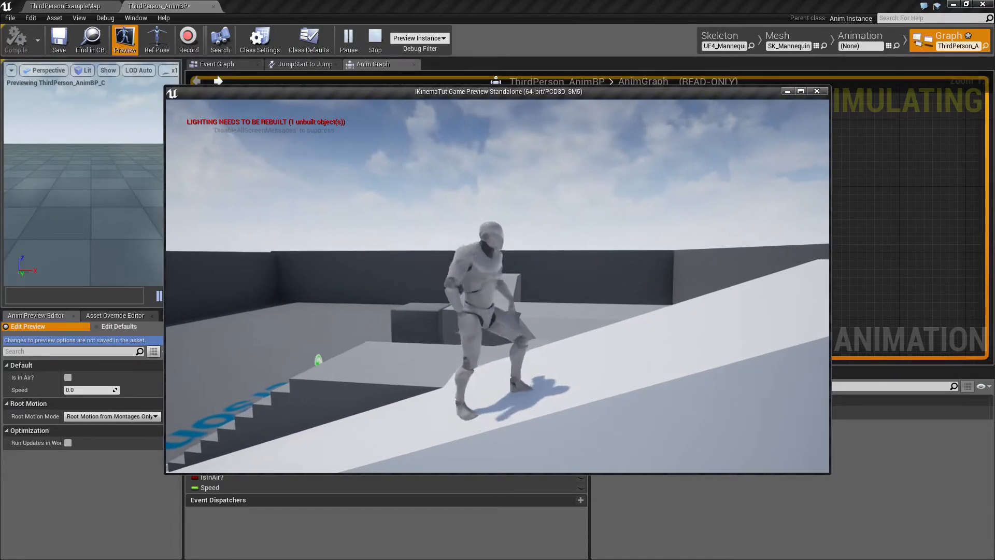
key("a")
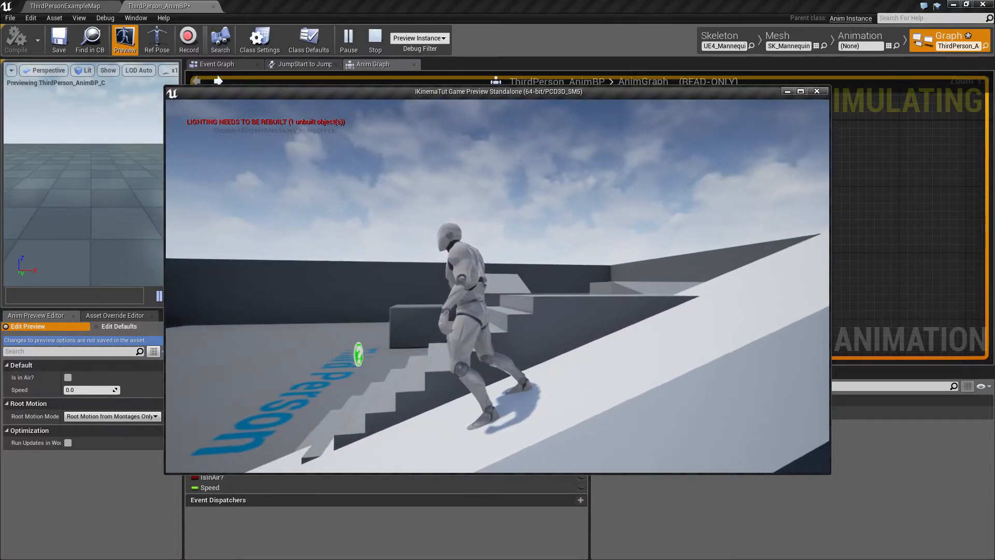
key("a")
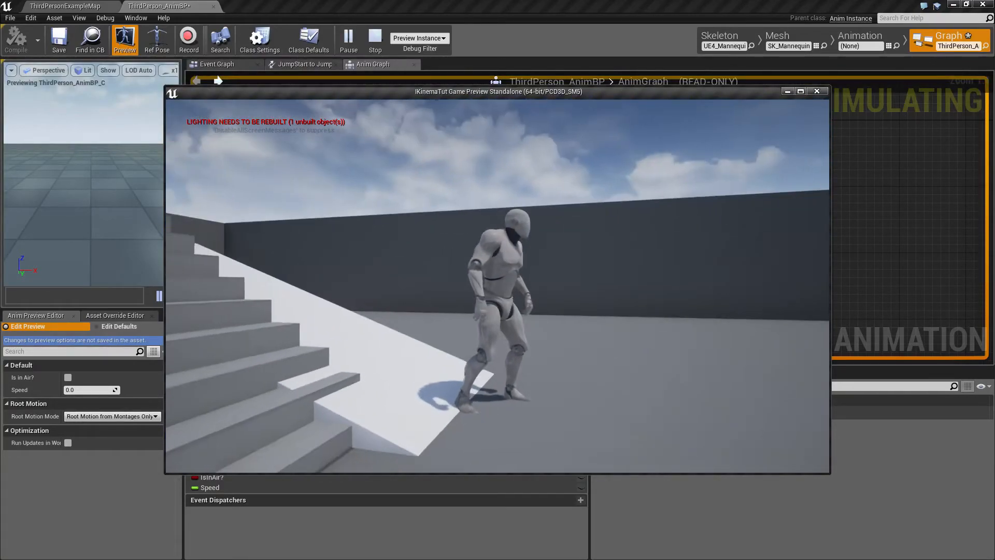
key("Escape")
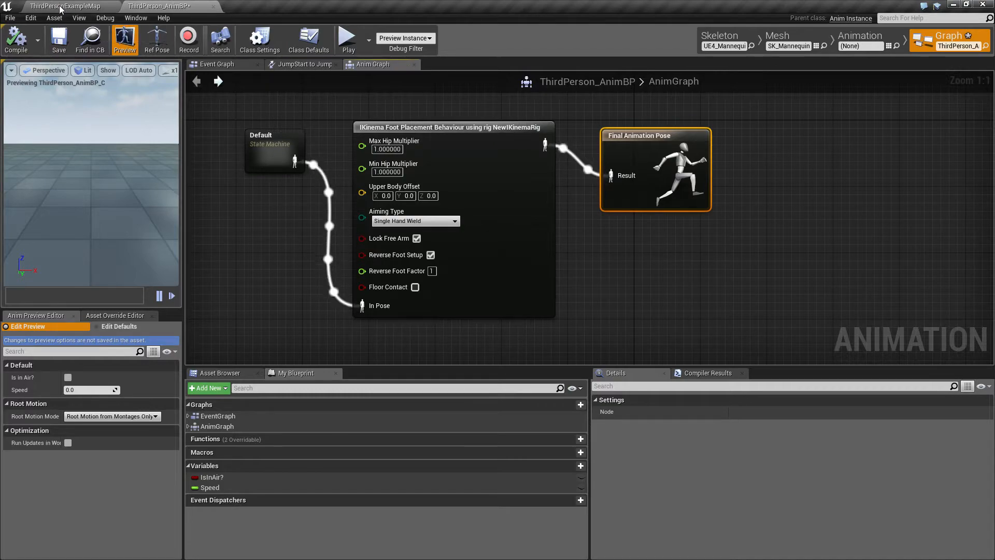
- Undock the animation blueprint editor, open the NewIKinemaRig asset alongside it, and enlarge the floating window
left_click_drag(169, 7, 311, 123)
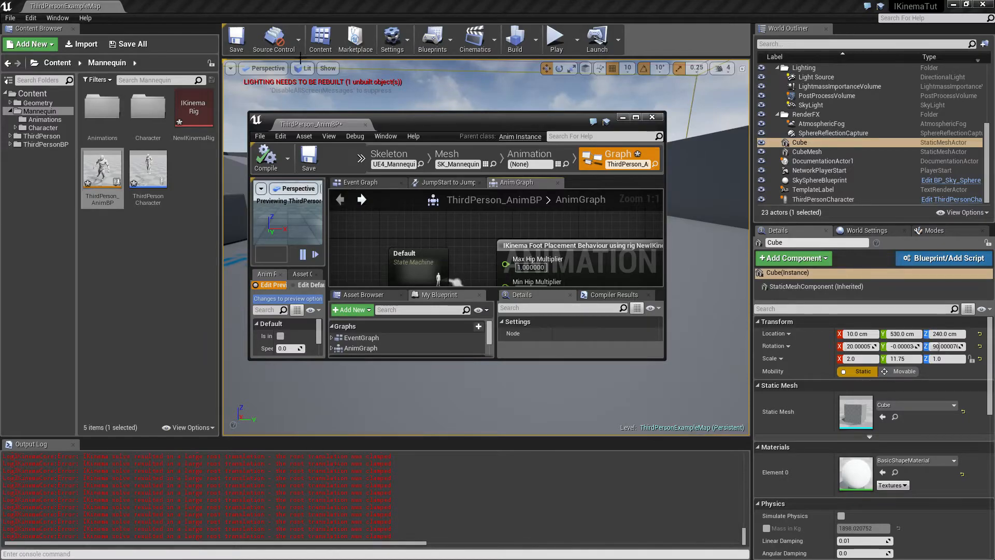
left_click_drag(309, 124, 166, 6)
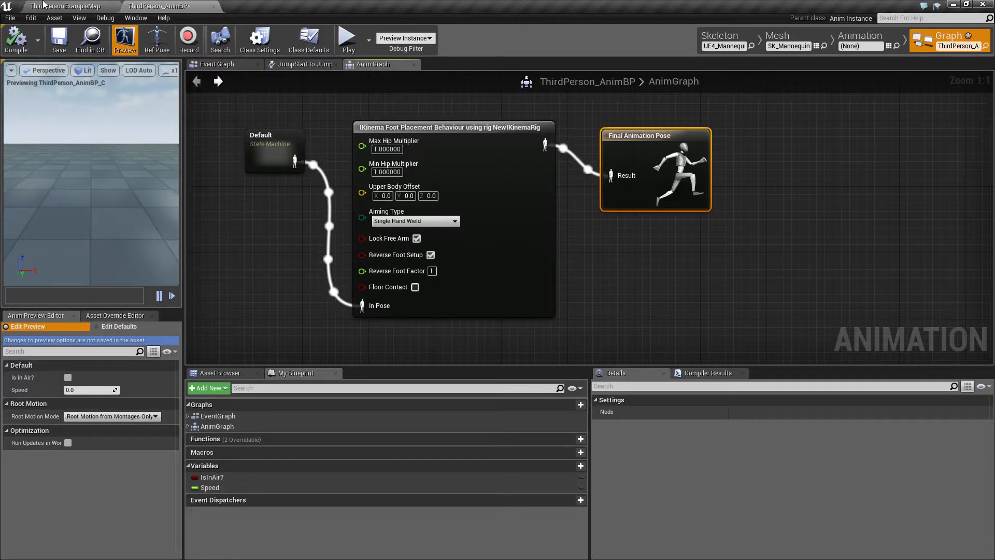
left_click_drag(152, 8, 254, 34)
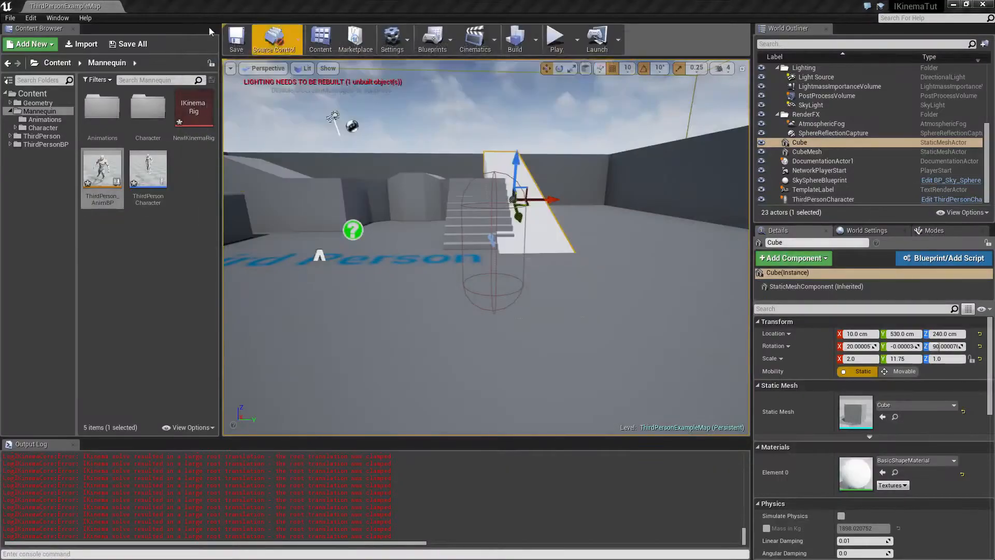
left_click(176, 189)
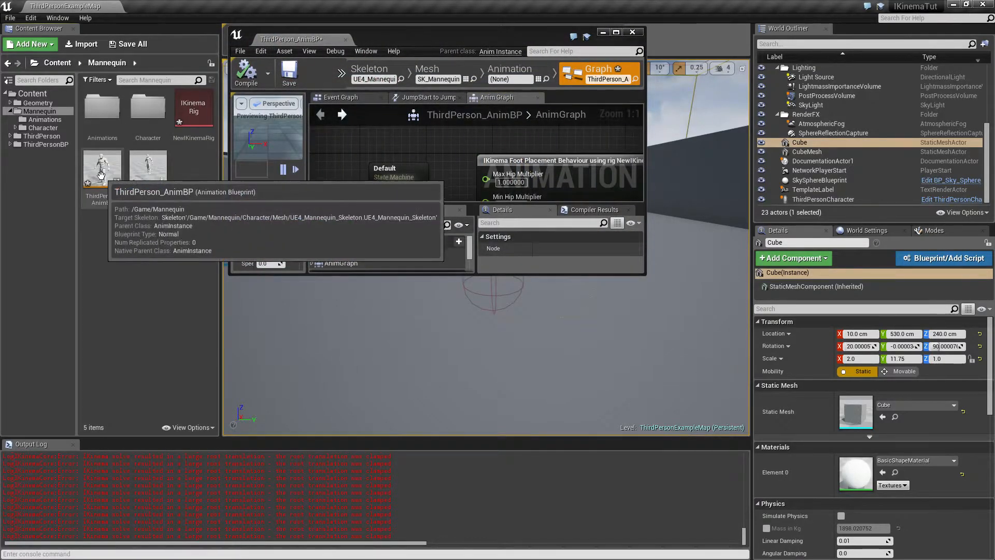
double_click(192, 112)
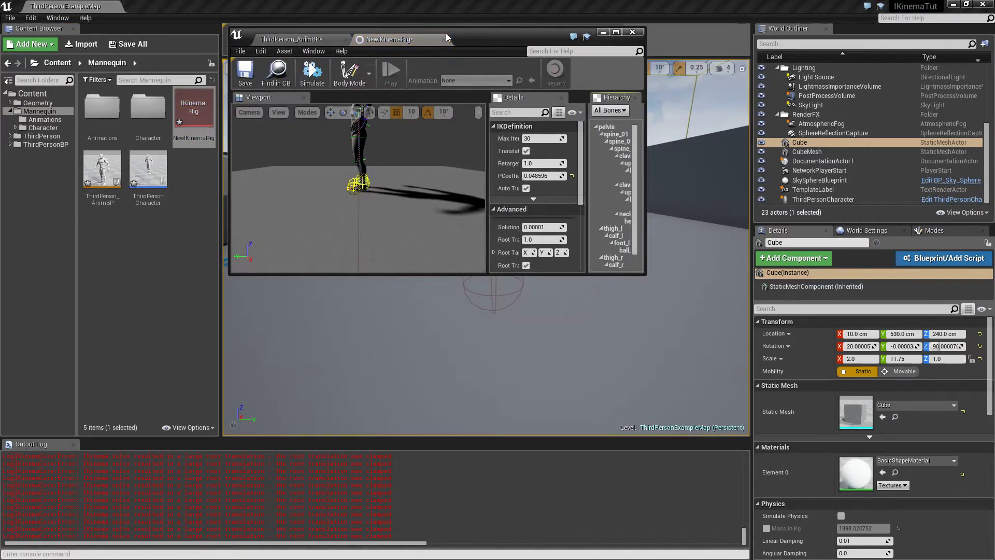
left_click_drag(486, 41, 388, 17)
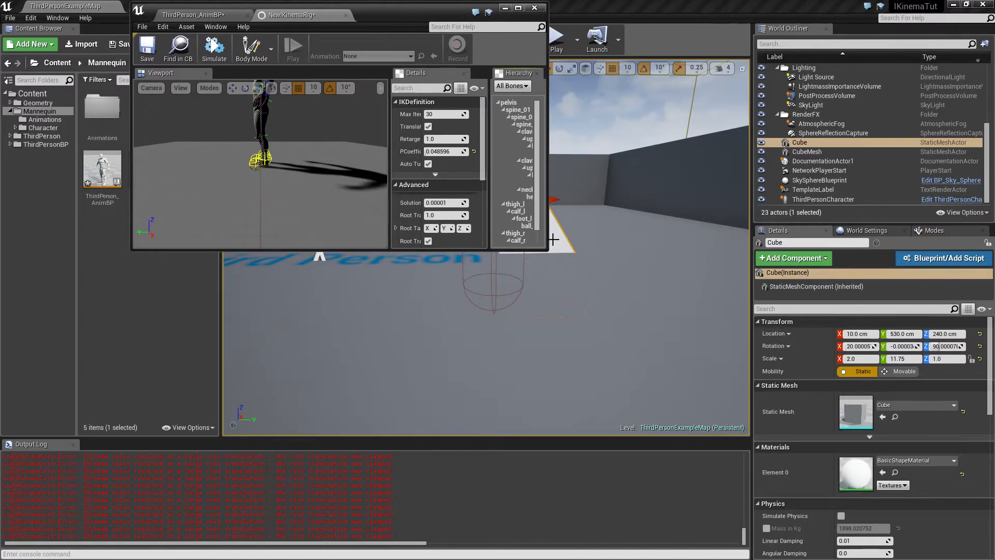
left_click_drag(559, 262, 992, 555)
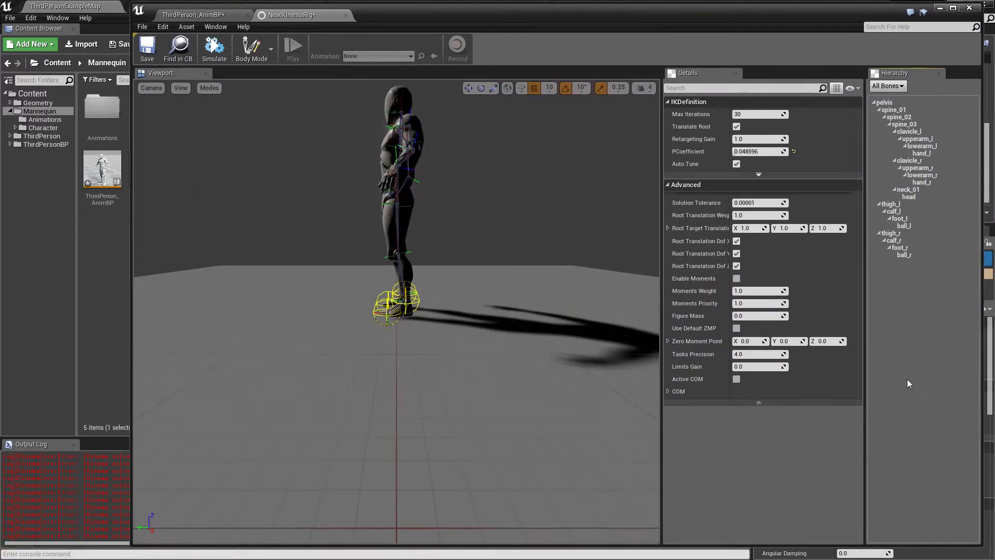
- Add a Hip Task constraint preset to the pelvis bone and save NewIKinemaRig
left_click(889, 104)
right_click(889, 104)
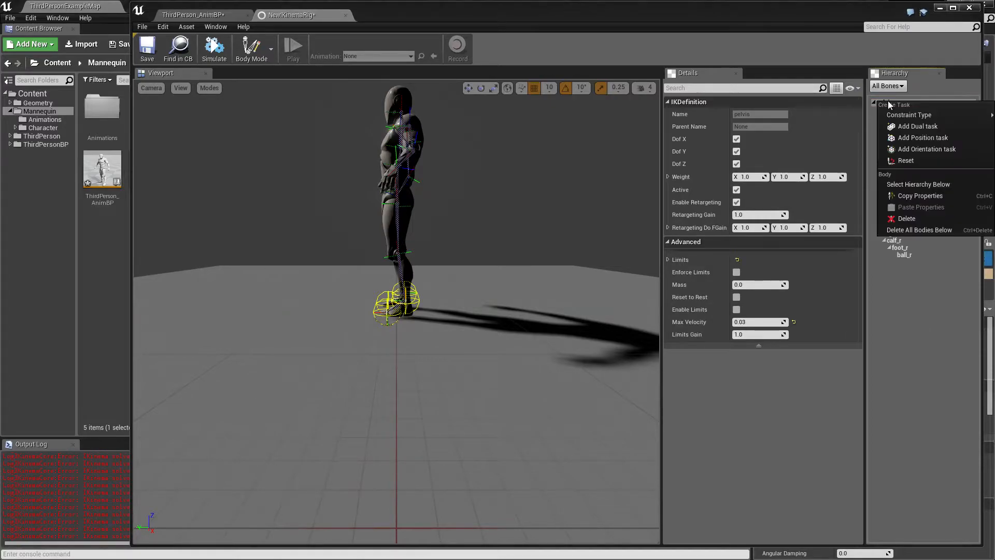
mouse_move(902, 115)
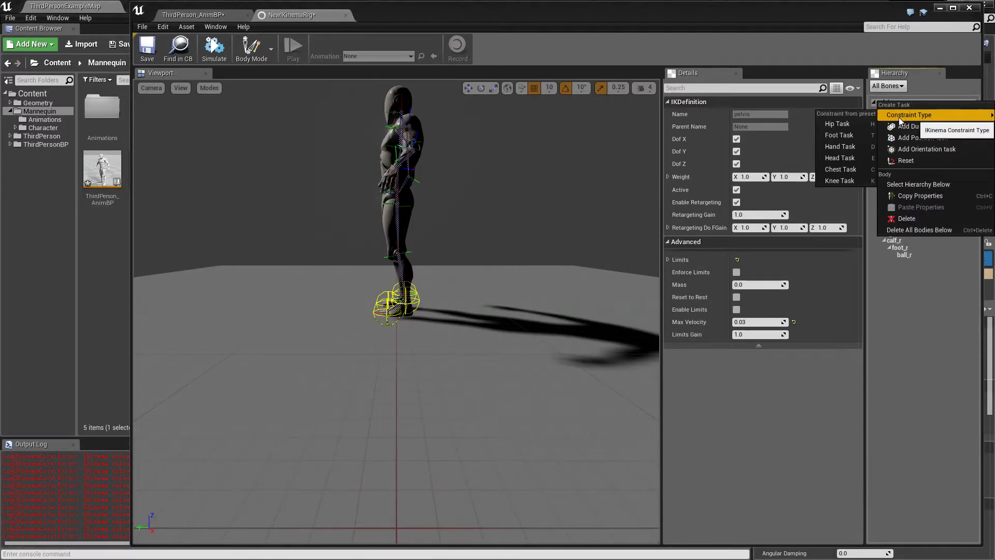
left_click(835, 124)
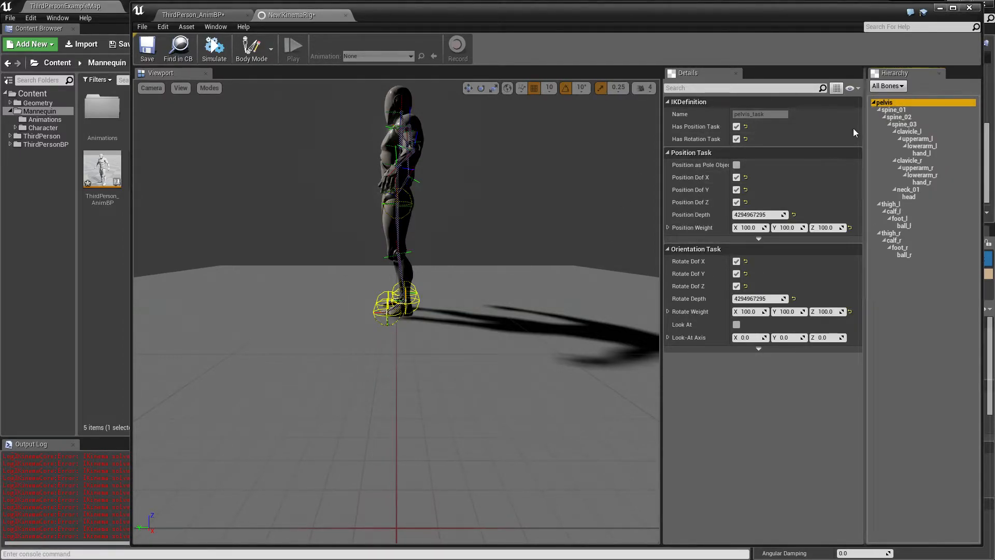
left_click(150, 48)
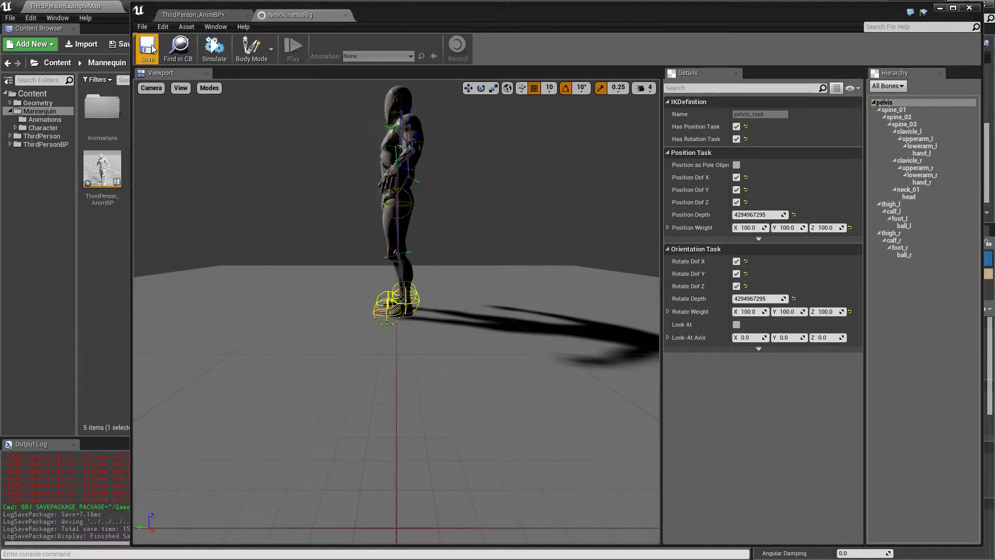
- Dock the ThirdPerson_AnimBP and NewIKinemaRig editors back into the main window and return to the ThirdPersonExampleMap level
left_click(181, 14)
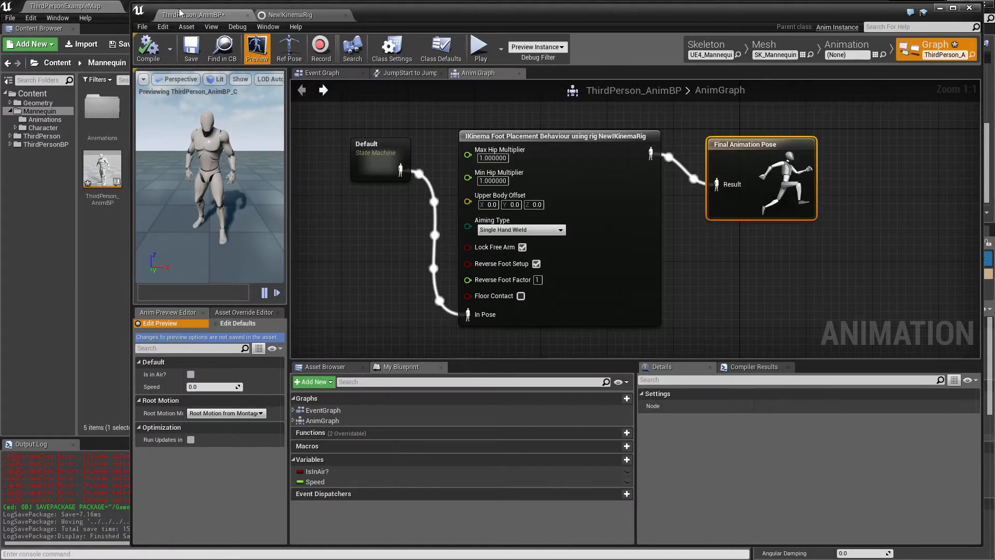
left_click_drag(386, 9, 396, 80)
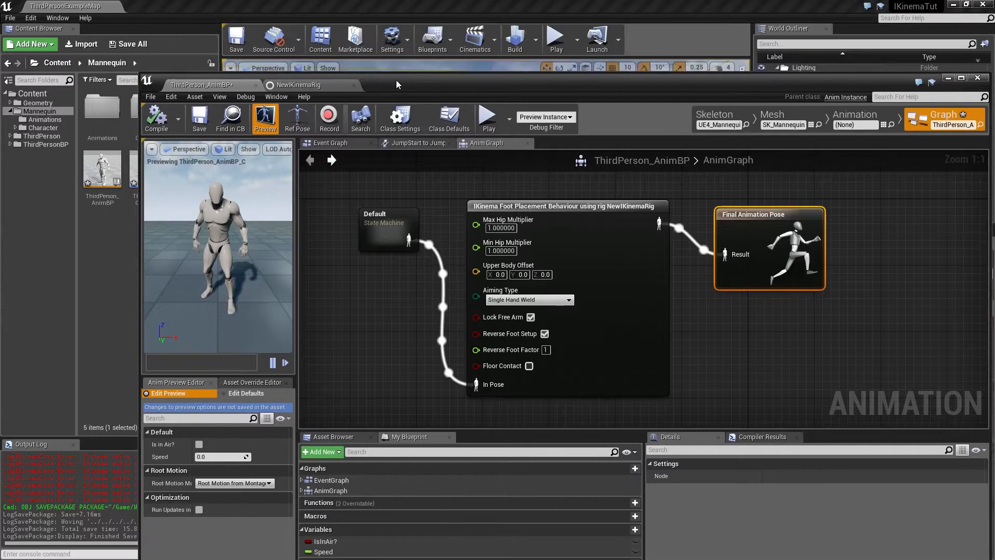
left_click(554, 45)
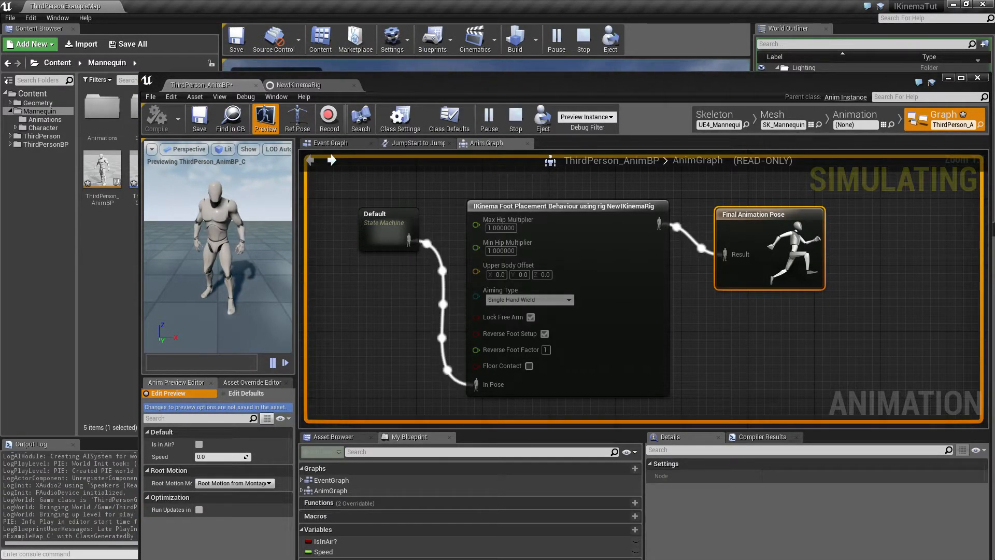
key("Escape")
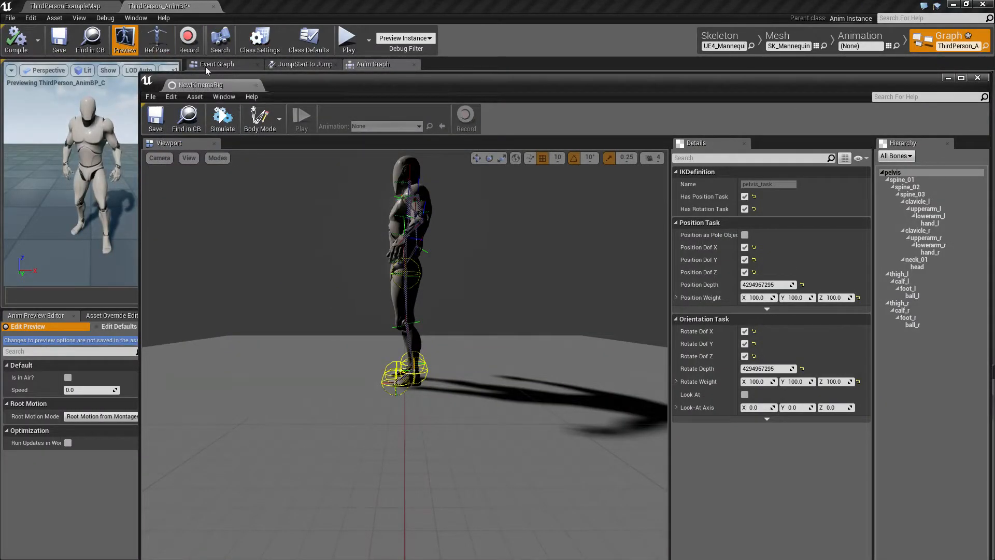
left_click_drag(193, 84, 242, 7)
left_click(71, 6)
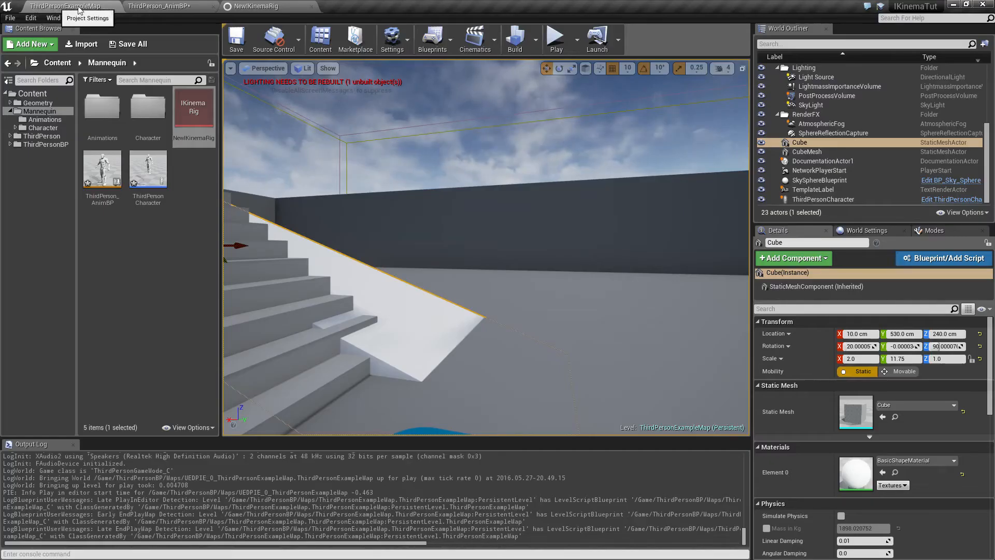
- Play the level and run the mannequin back and forth across the floor and onto the white ramp to test its movement
left_click(555, 39)
key("w")
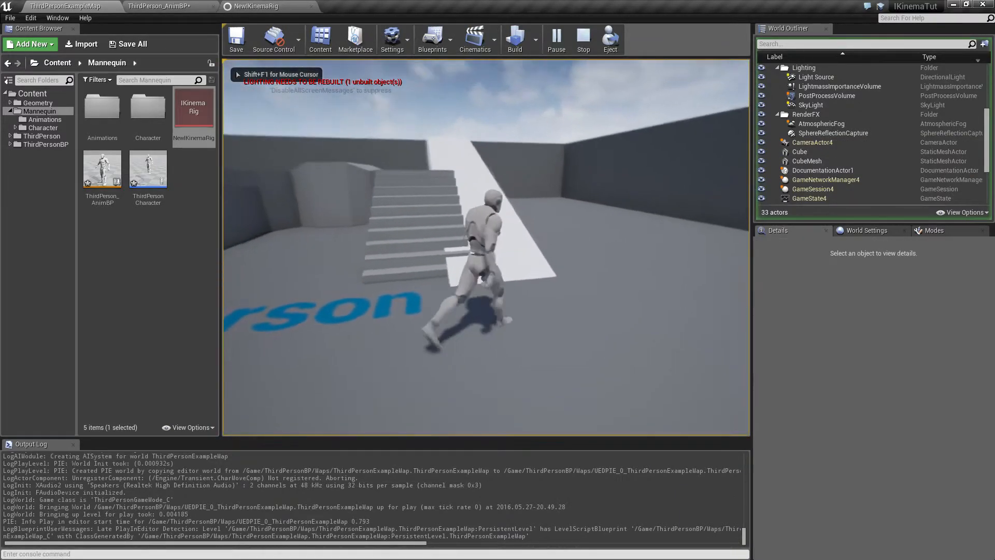
key("a")
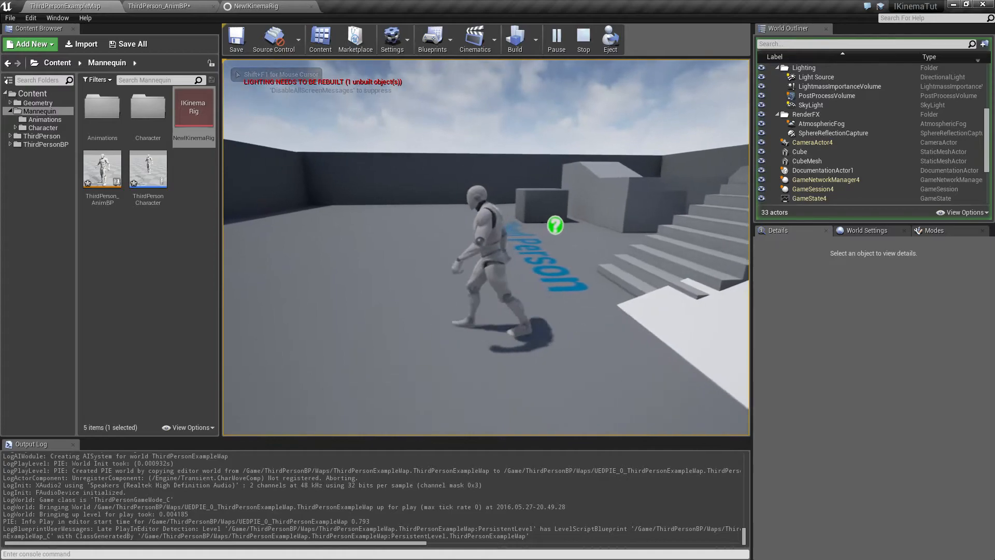
key("d")
key("a")
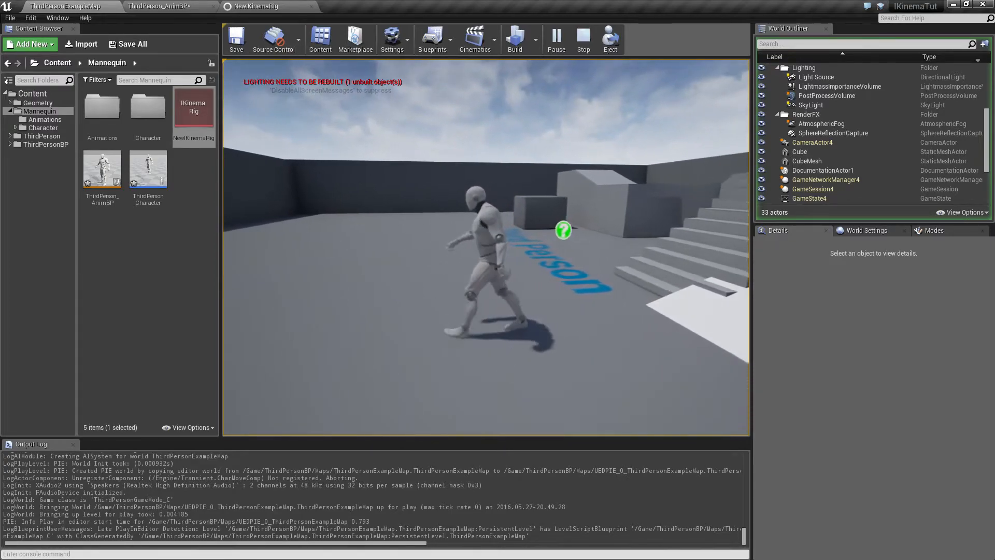
key("d")
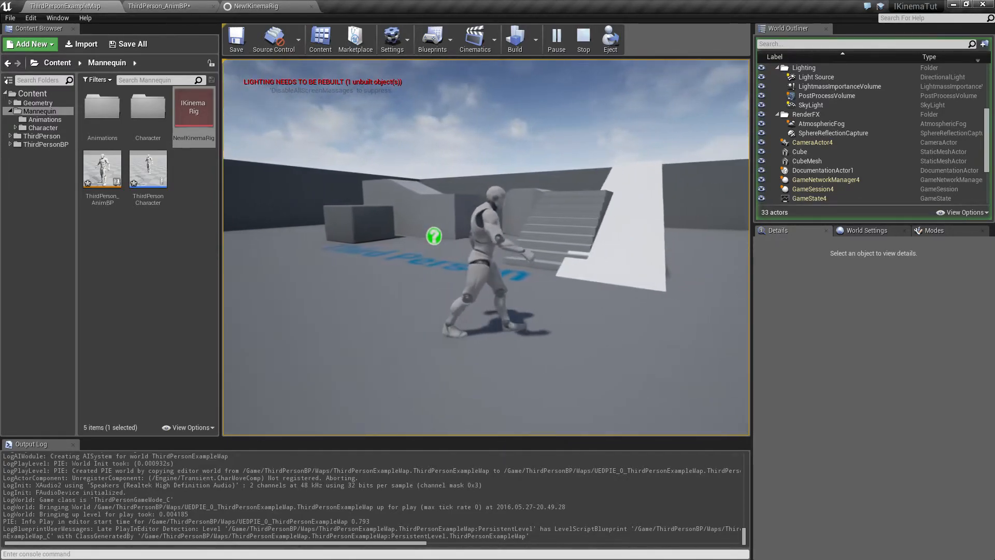
key("d")
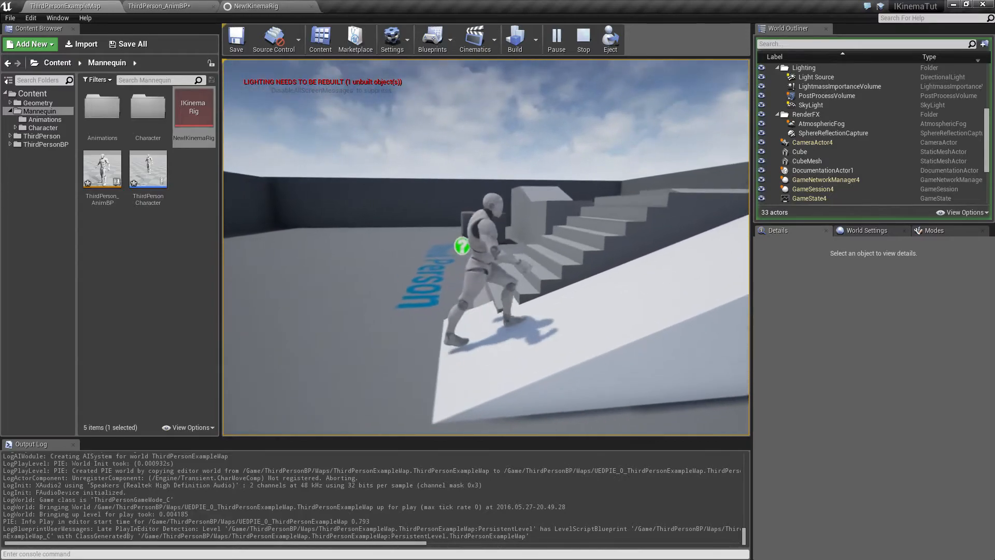
- Run the mannequin along the white ramp and onto the uneven grey platform, check its stance on the slopes, and end the play session
key("w")
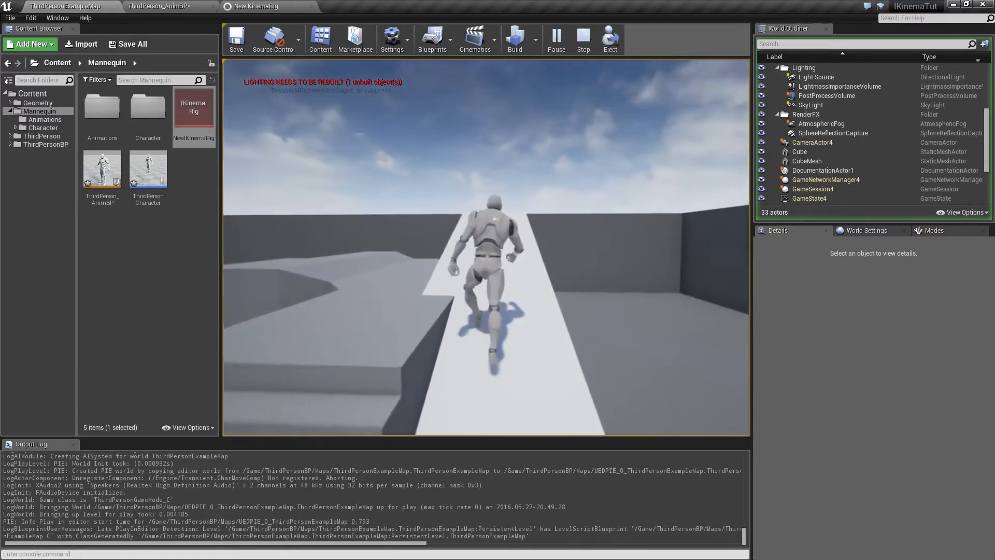
key("w")
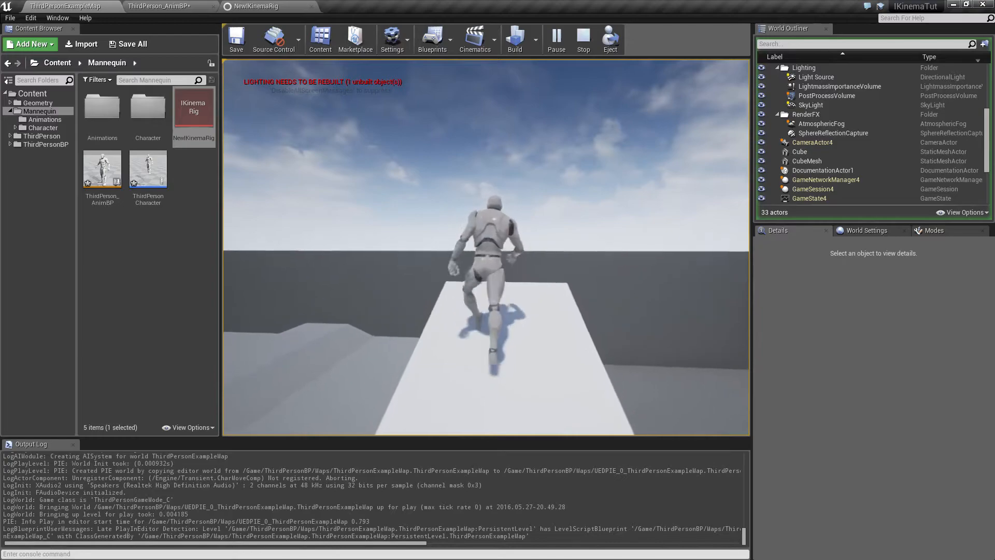
key("w")
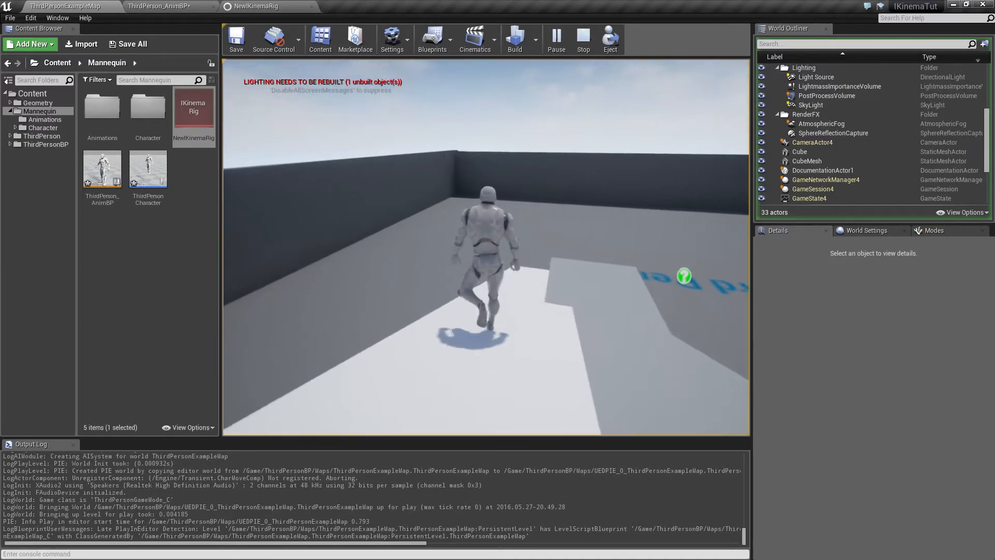
key("w")
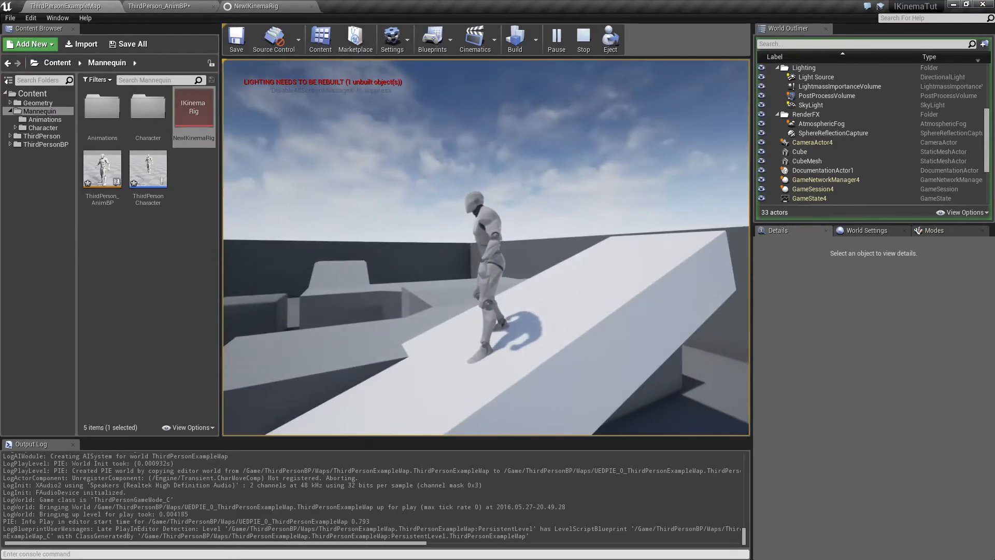
key("w")
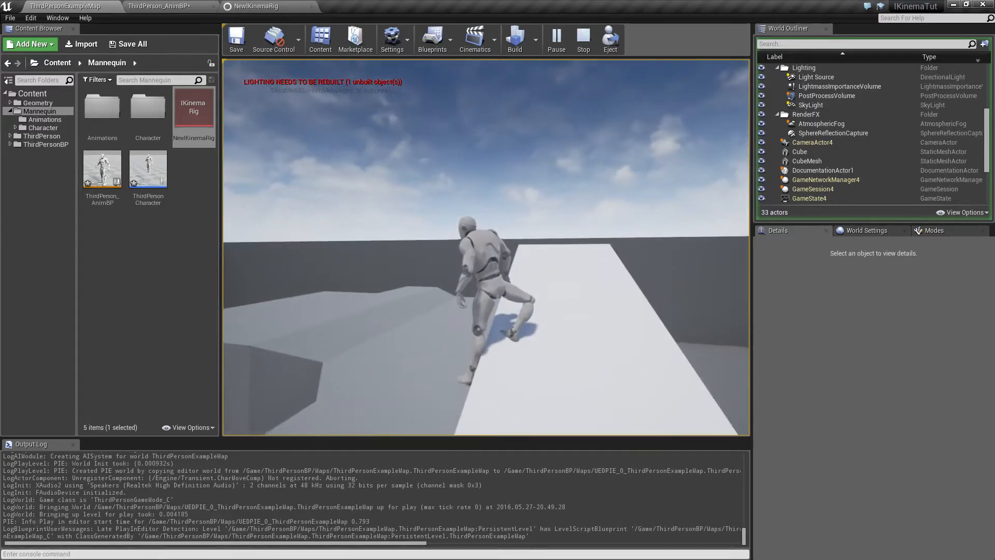
key("w")
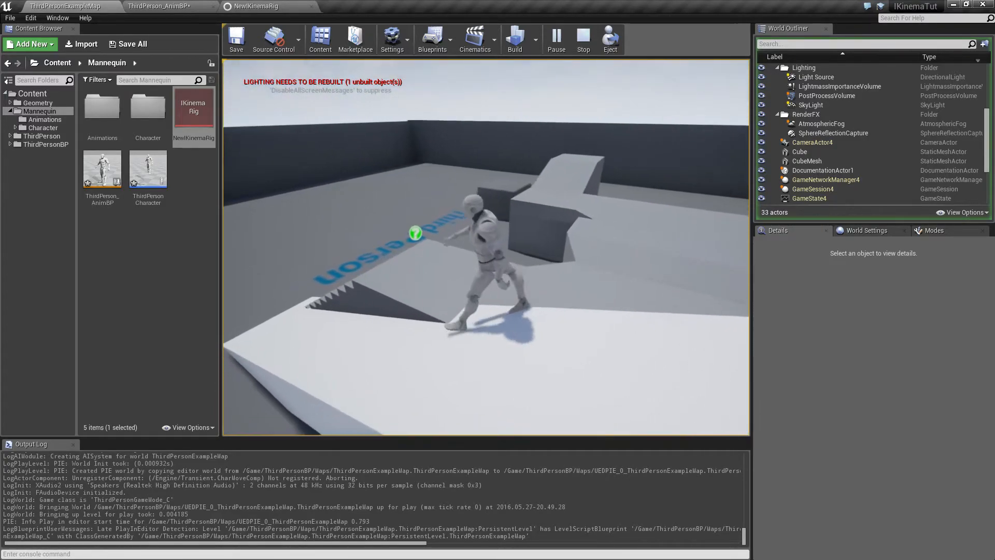
key("w")
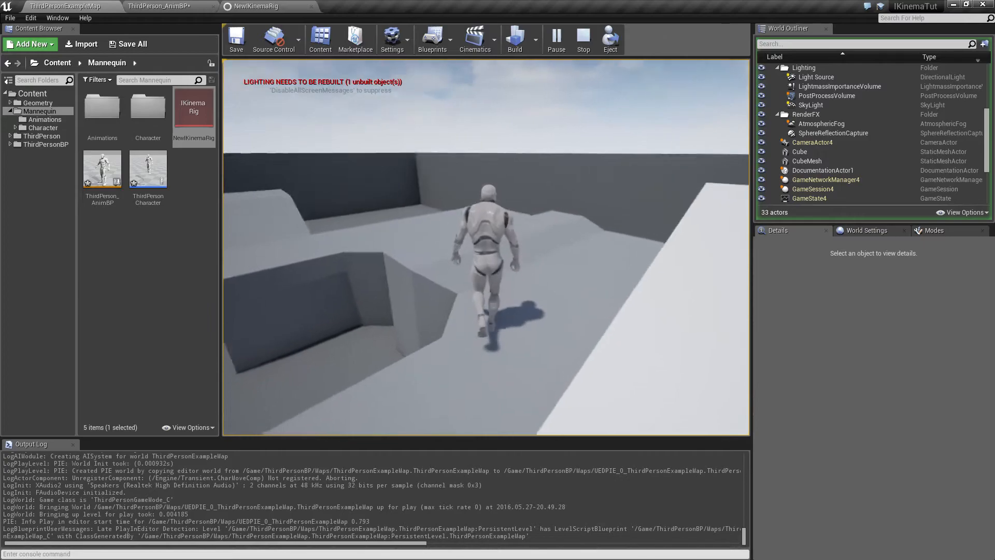
key("w")
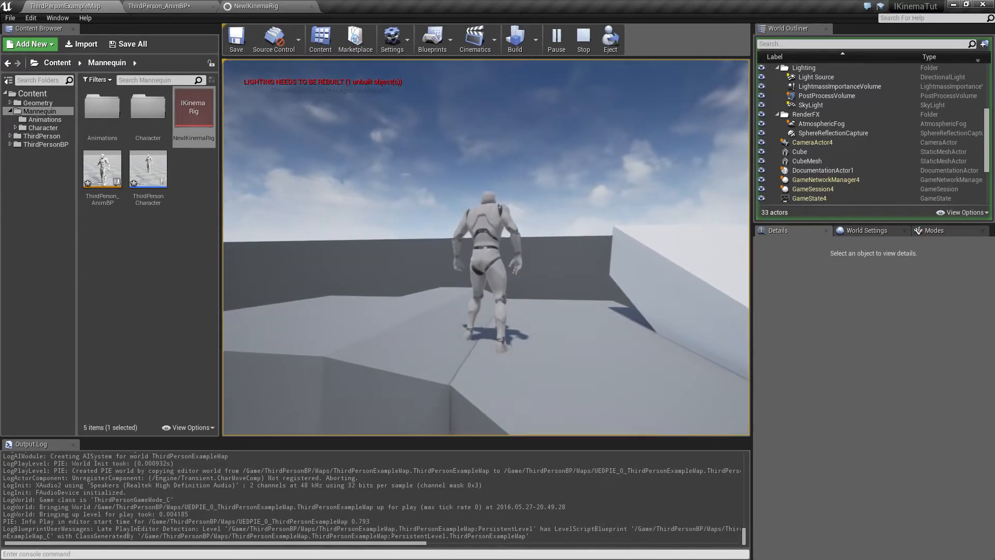
key("Escape")
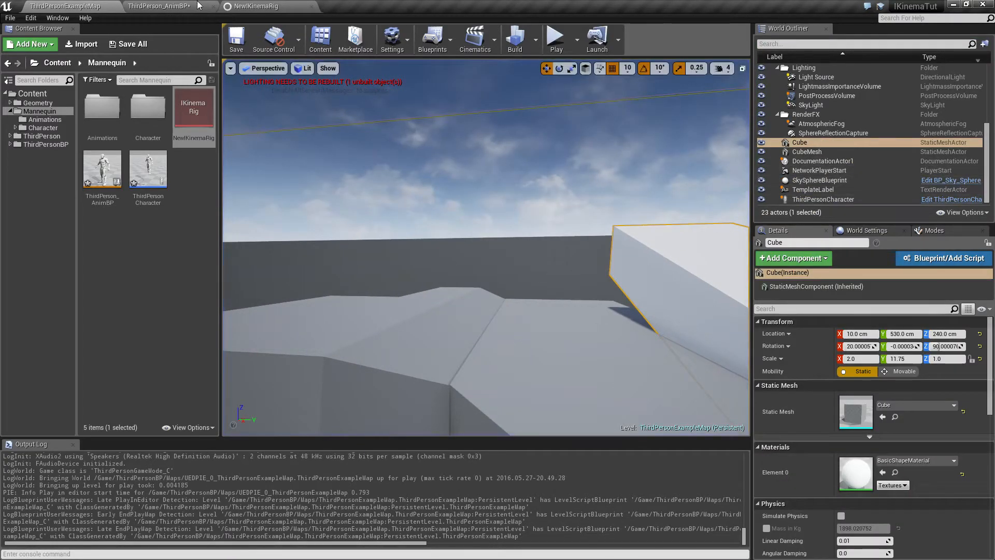
- Add a Knee Task constraint preset to the calf_l bone in NewIKinemaRig
left_click(261, 8)
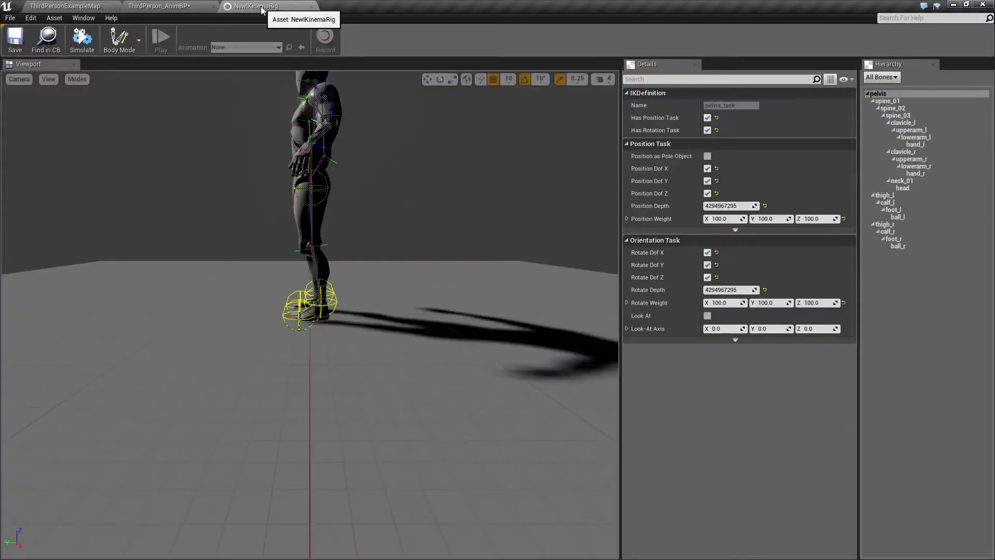
left_click(886, 203)
right_click(885, 203)
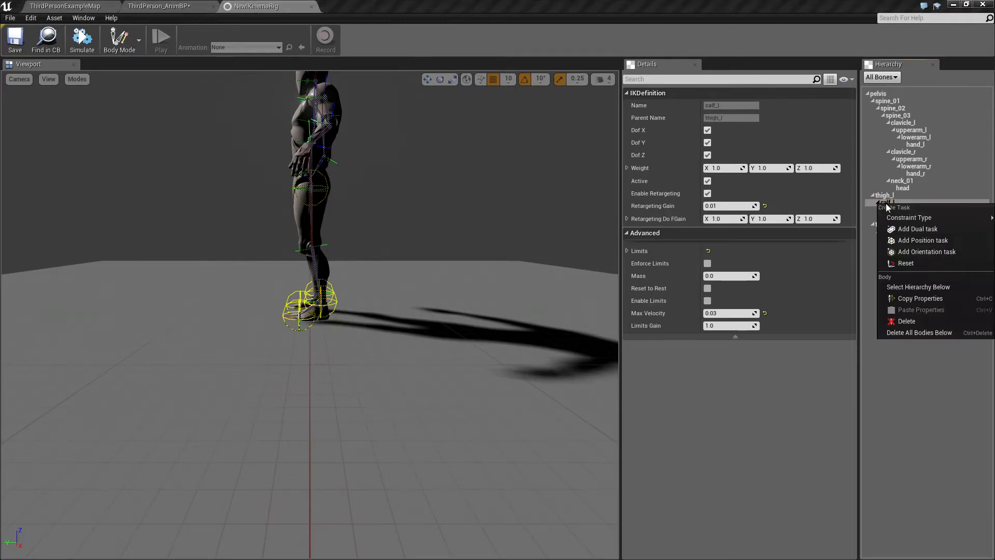
mouse_move(894, 217)
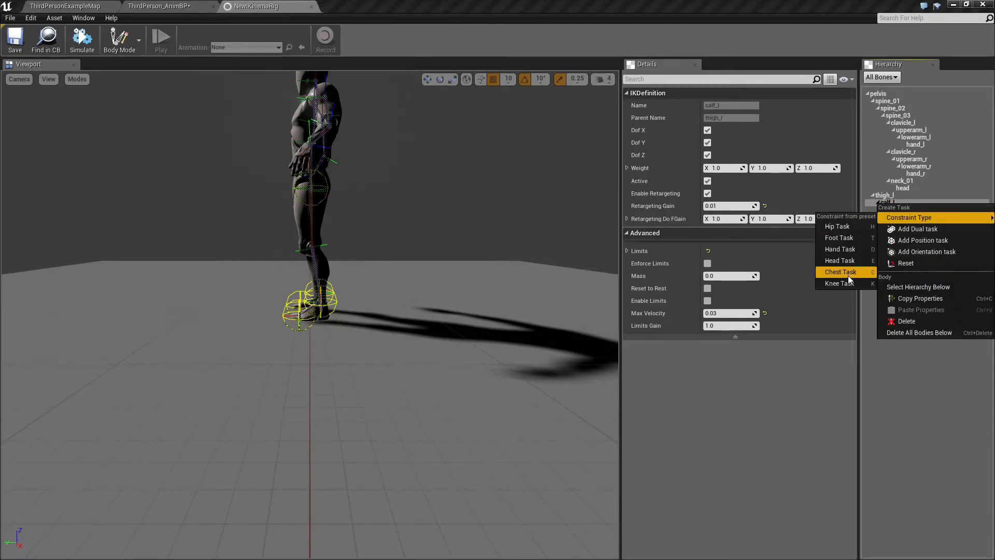
left_click(849, 285)
- Add a Knee Task constraint preset to the calf_r bone and inspect both knee tasks from the mannequin's front
left_click(893, 231)
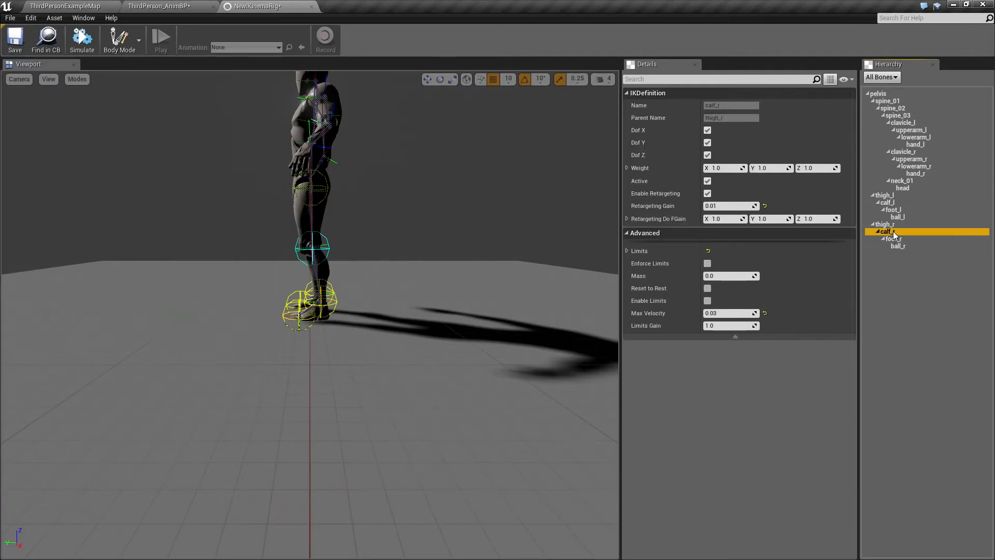
right_click(893, 231)
mouse_move(894, 247)
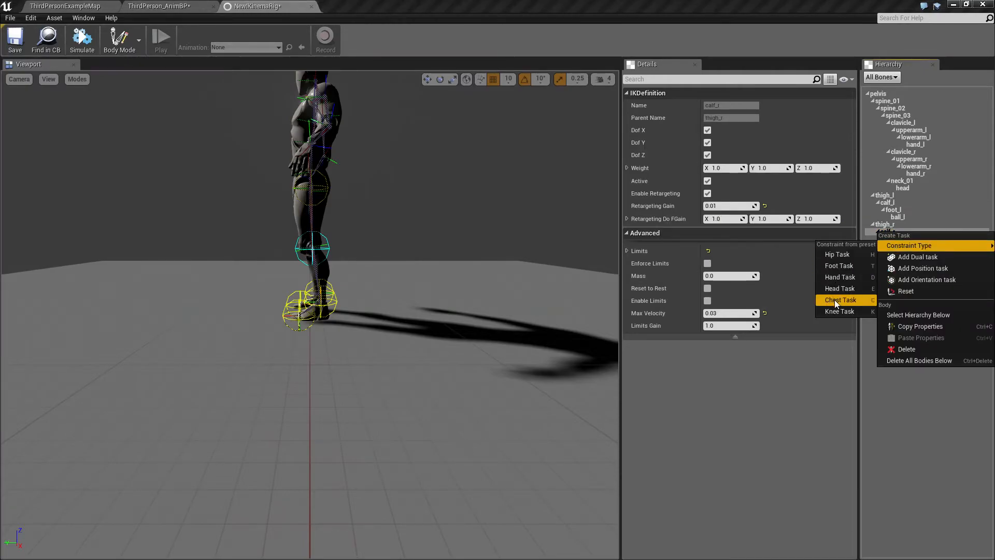
left_click(840, 312)
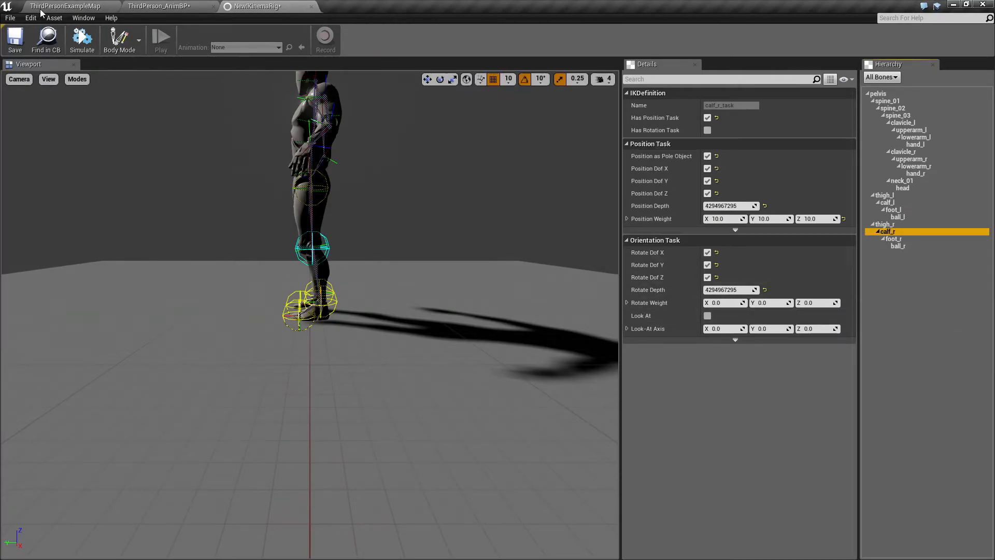
mouse_move(239, 189)
right_mouse_down()
mouse_move(311, 171)
mouse_move(378, 171)
mouse_move(237, 191)
right_mouse_up()
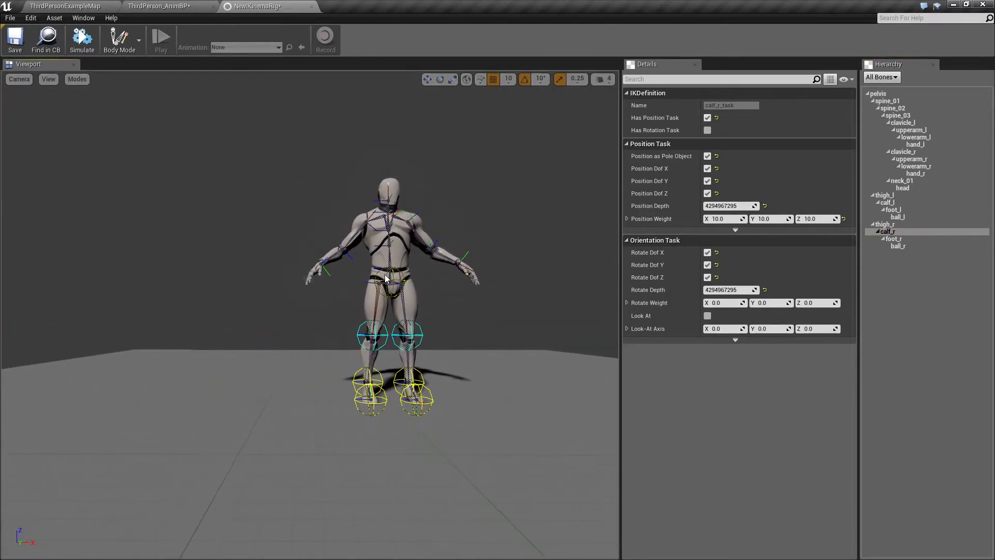
mouse_move(381, 311)
right_mouse_down()
mouse_move(402, 293)
mouse_move(394, 299)
right_mouse_up()
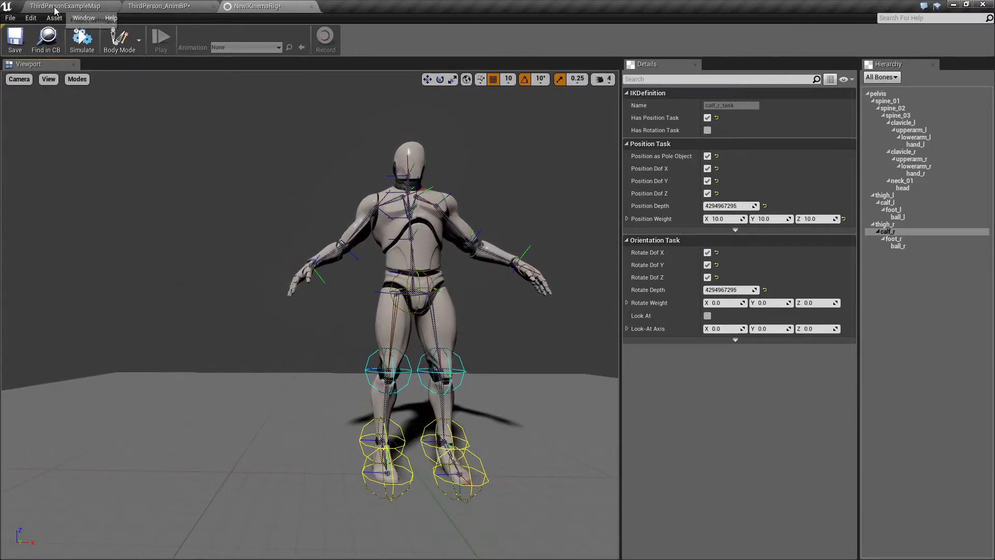
- Play ThirdPersonExampleMap and run the mannequin up the white ramp and back down to test the knee tasks
left_click(106, 7)
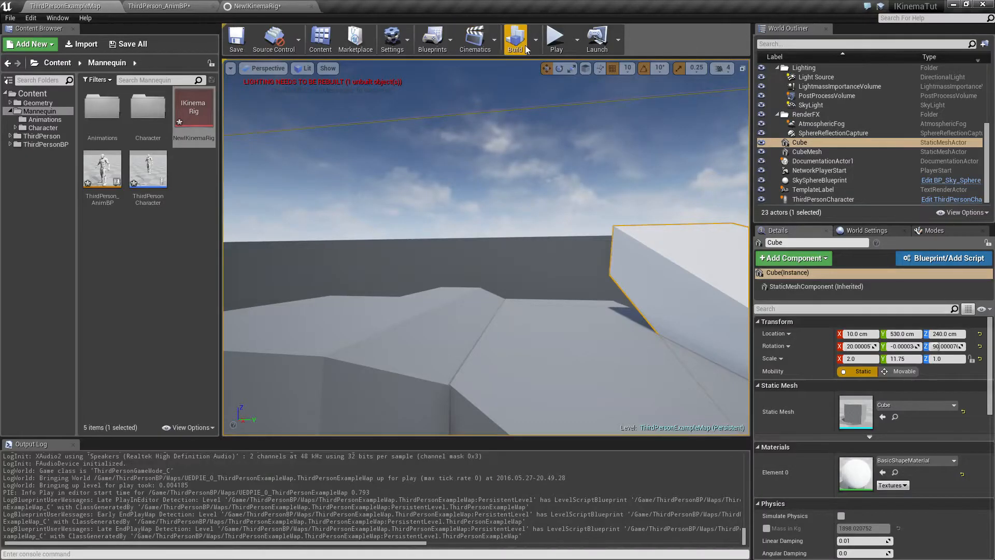
left_click(555, 39)
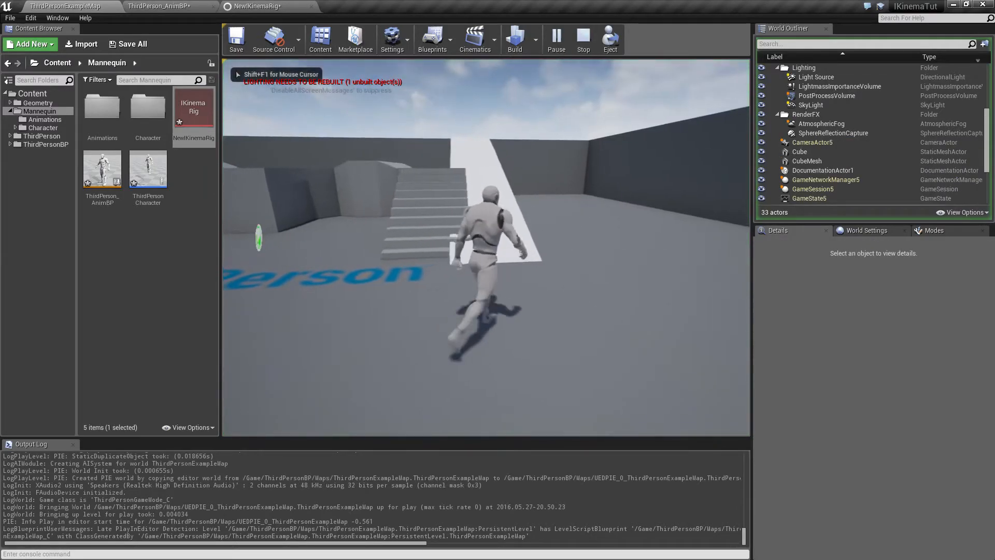
key("w")
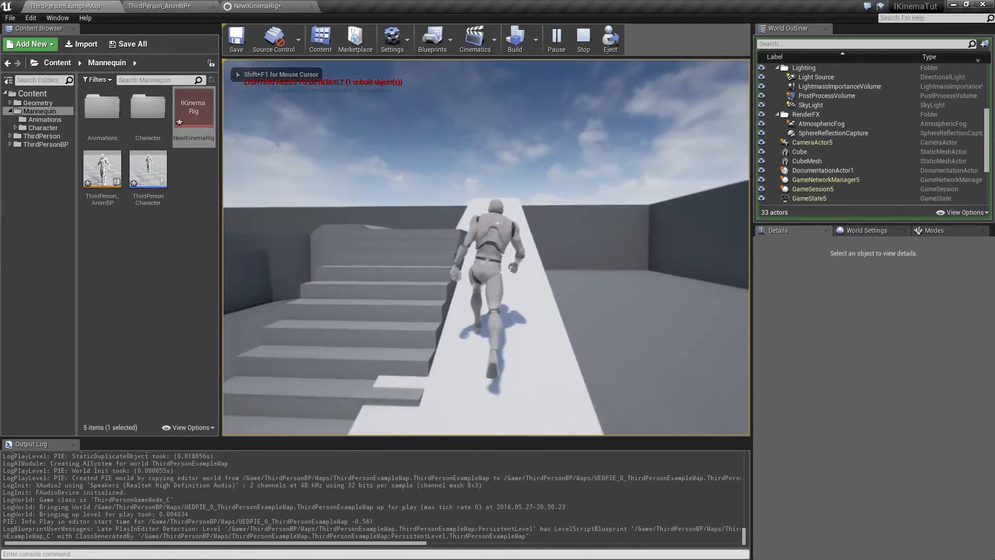
key("w")
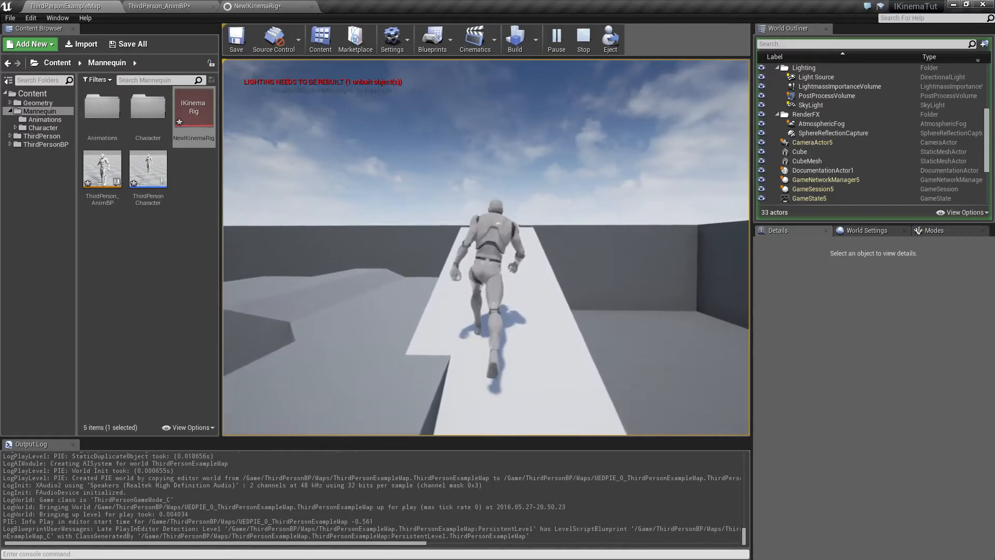
key("w")
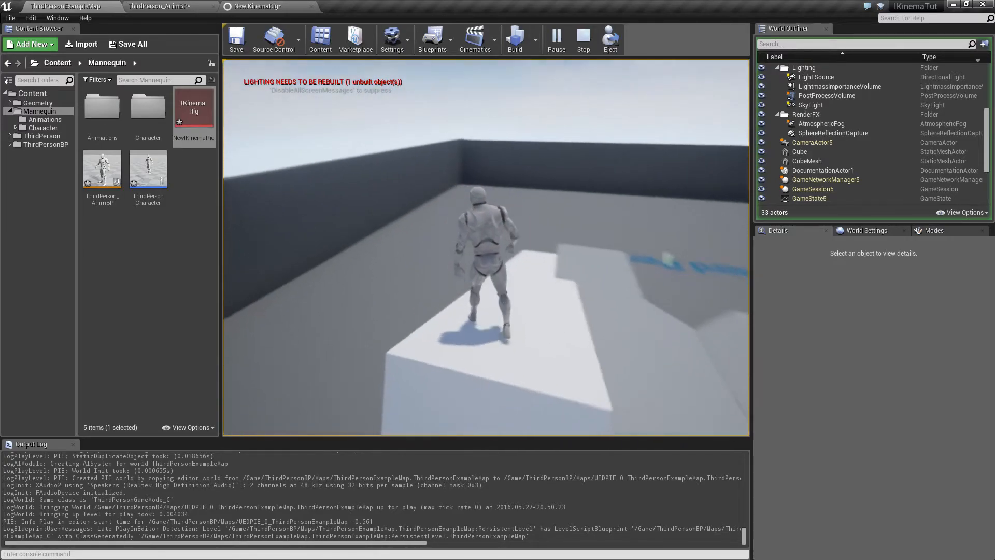
key("w")
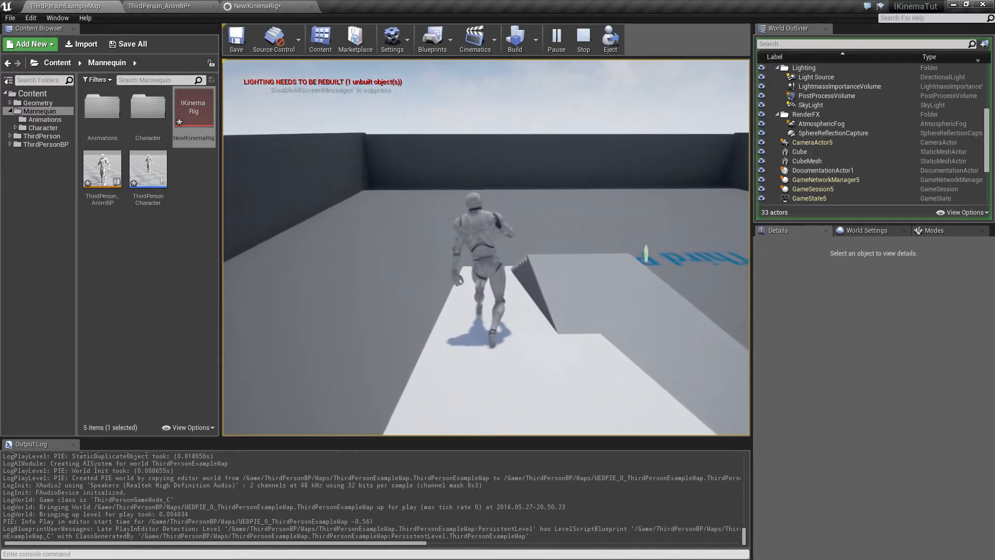
key("w")
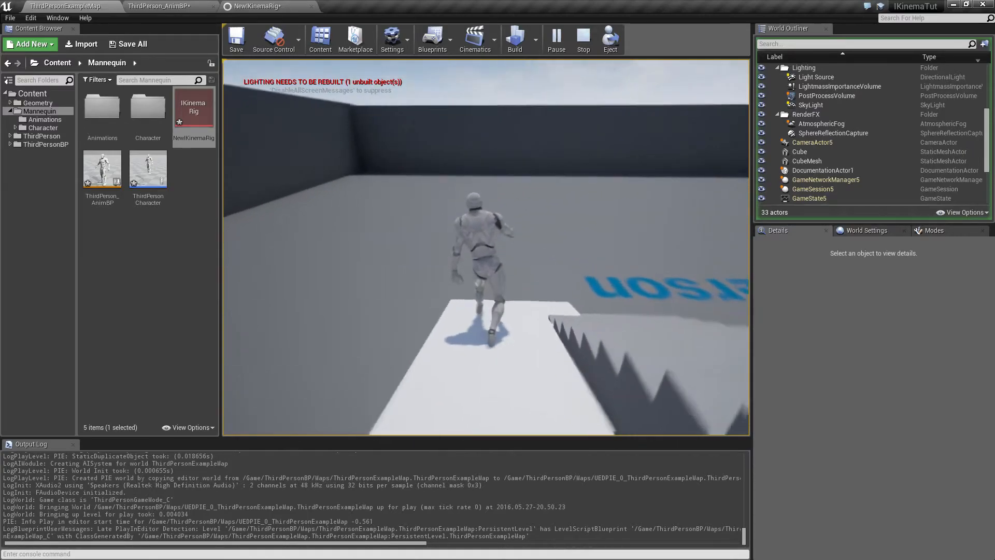
- Run the mannequin up the stairs, across the uneven grey platform and back down the stairs to test foot placement
key("w")
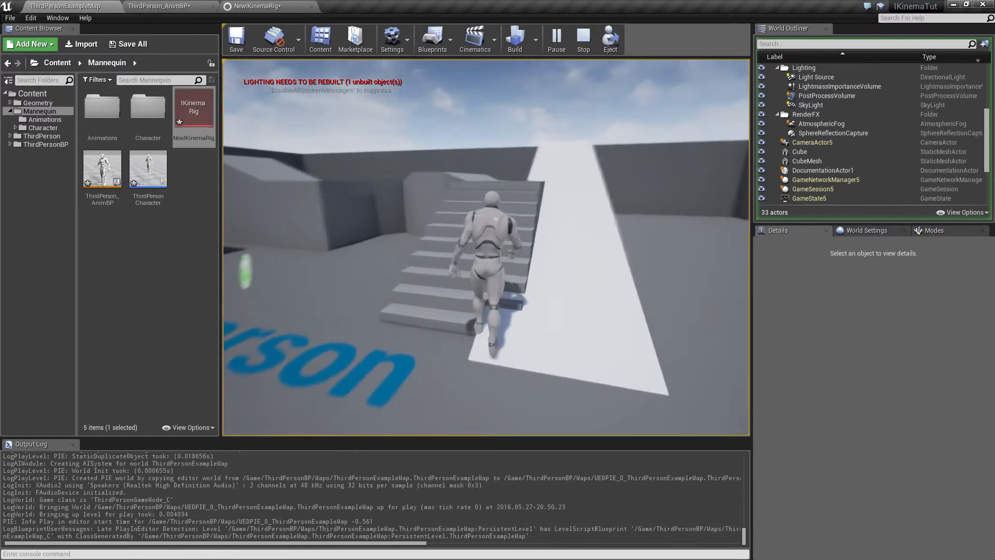
key("w")
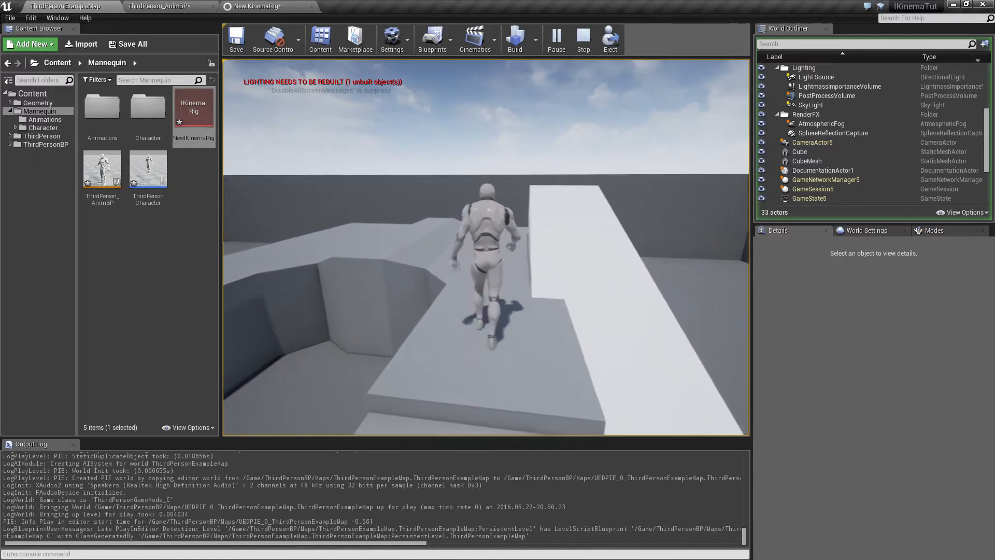
key("w")
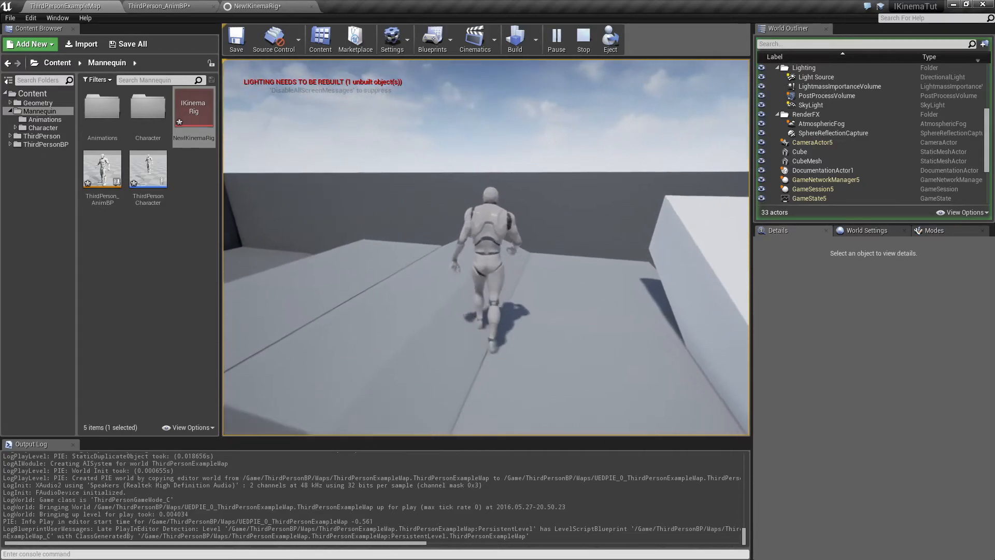
key("w")
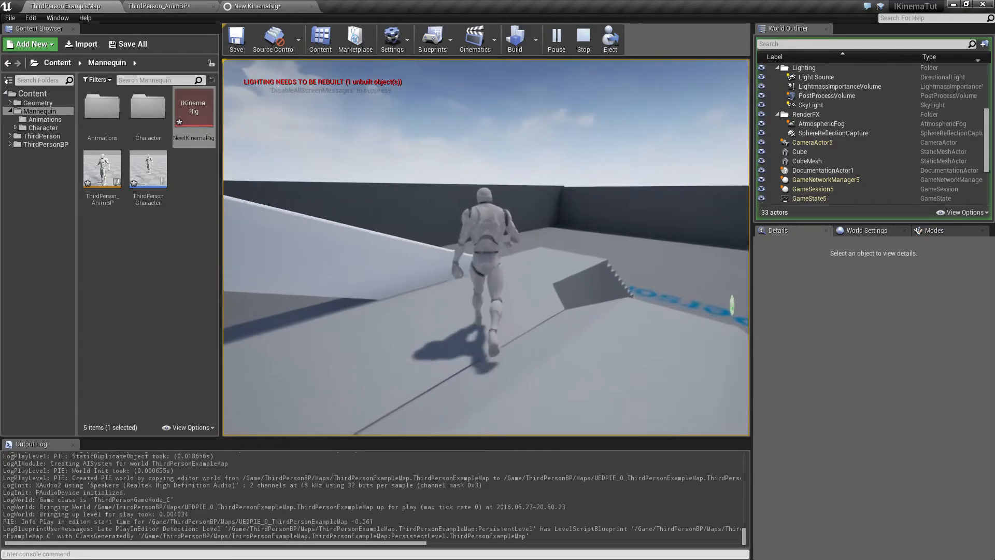
key("w")
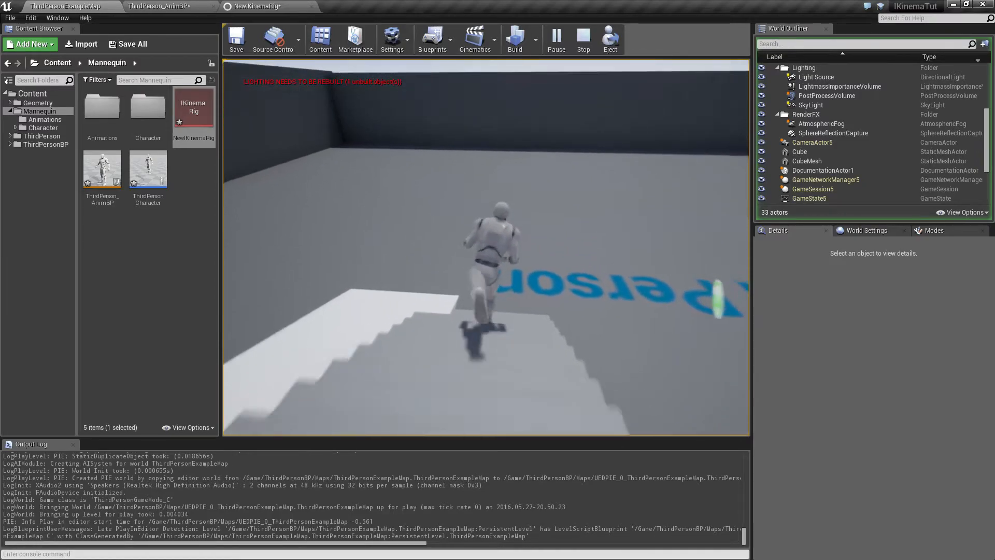
- Run the mannequin up and down the white ramp and down the stairs to the floor, and end the play session
key("w")
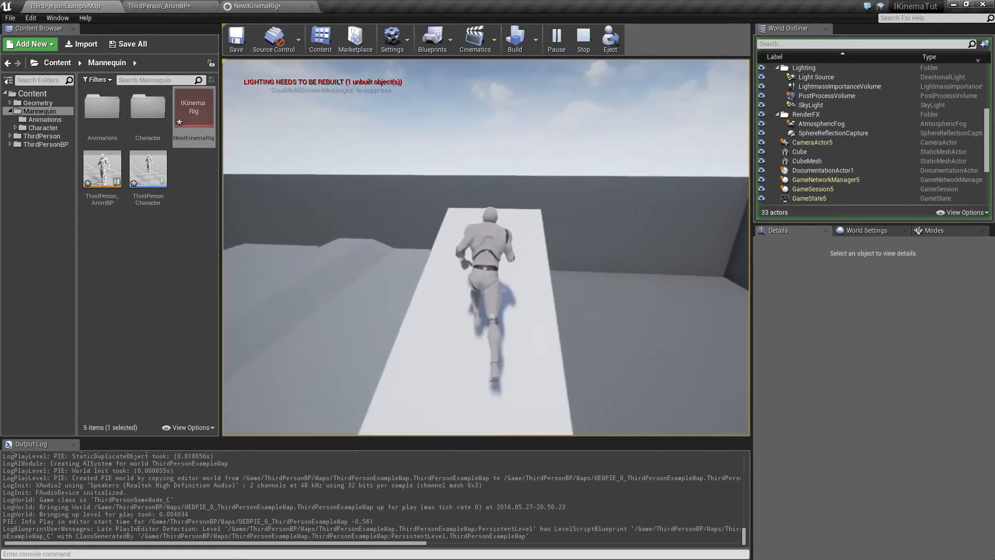
key("w")
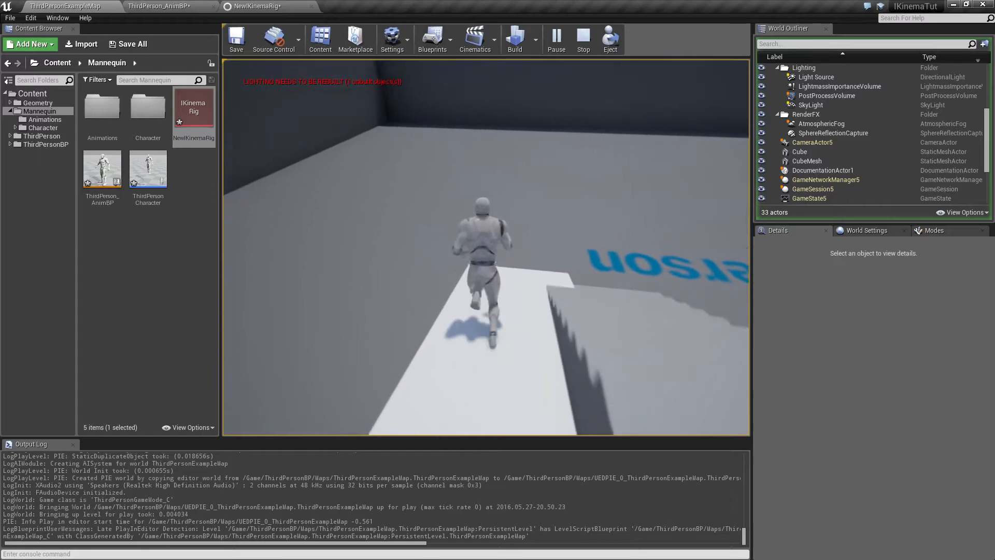
key("w")
key("w")
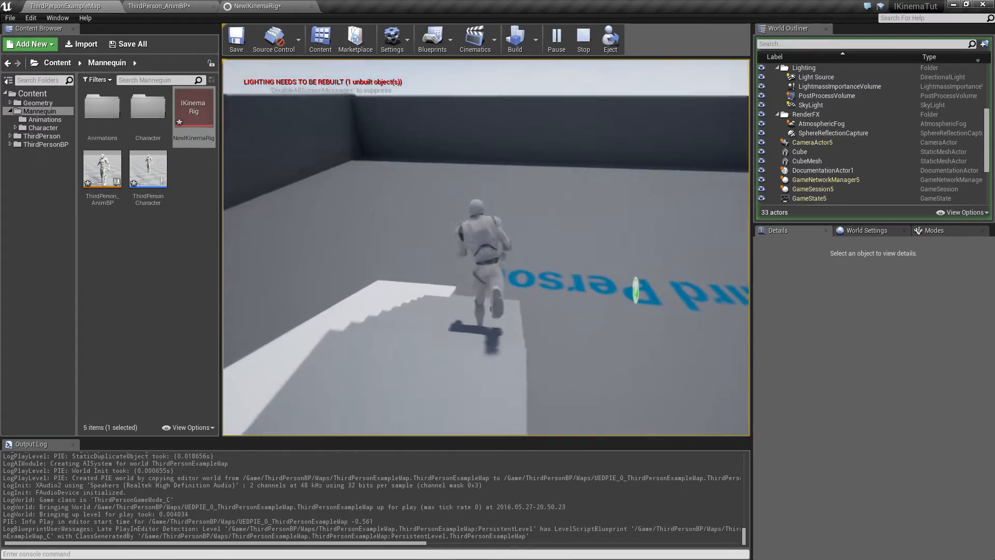
key("w")
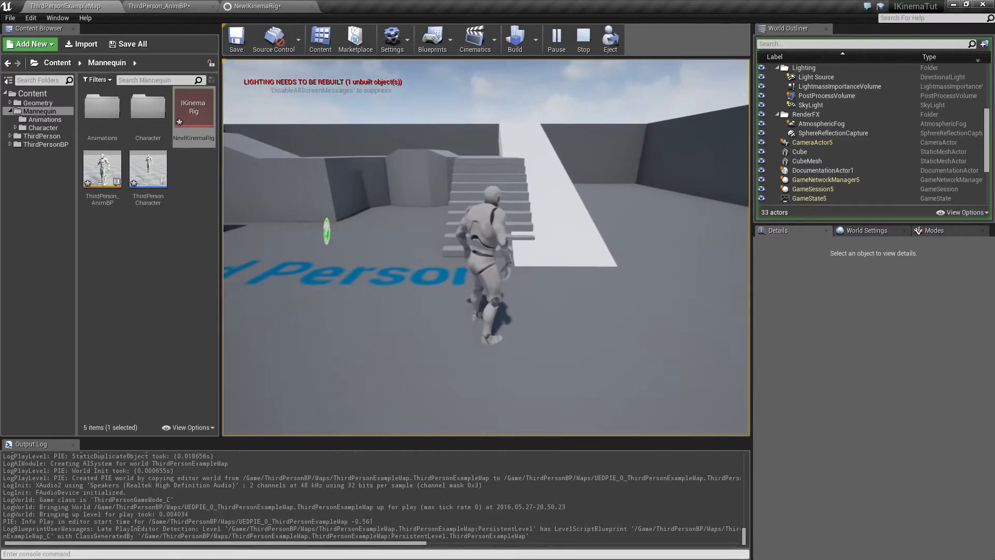
key("Escape")
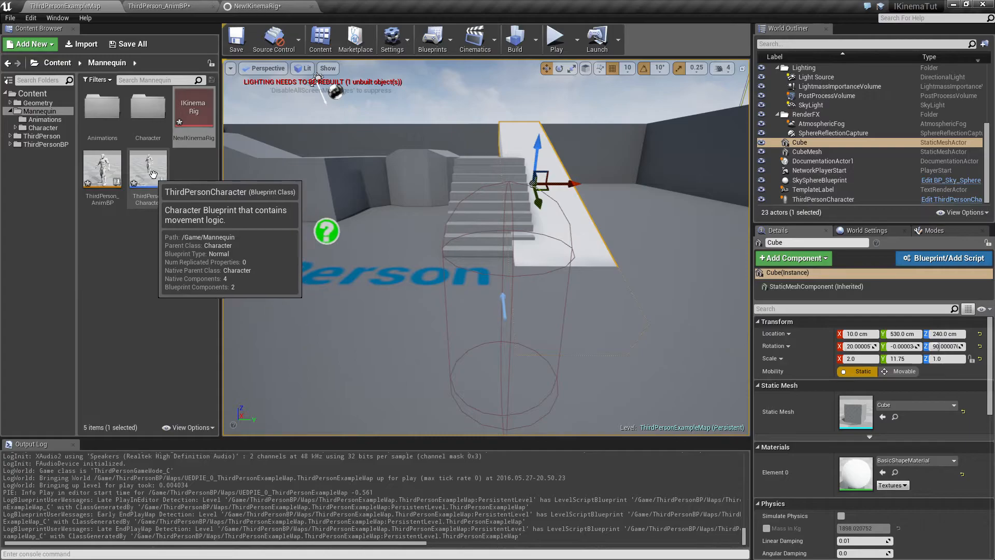
- Examine the pelvis and left arm bone settings, clavicle_l through hand_l, and the rig-wide Retargeting Gain in NewIKinemaRig
double_click(194, 109)
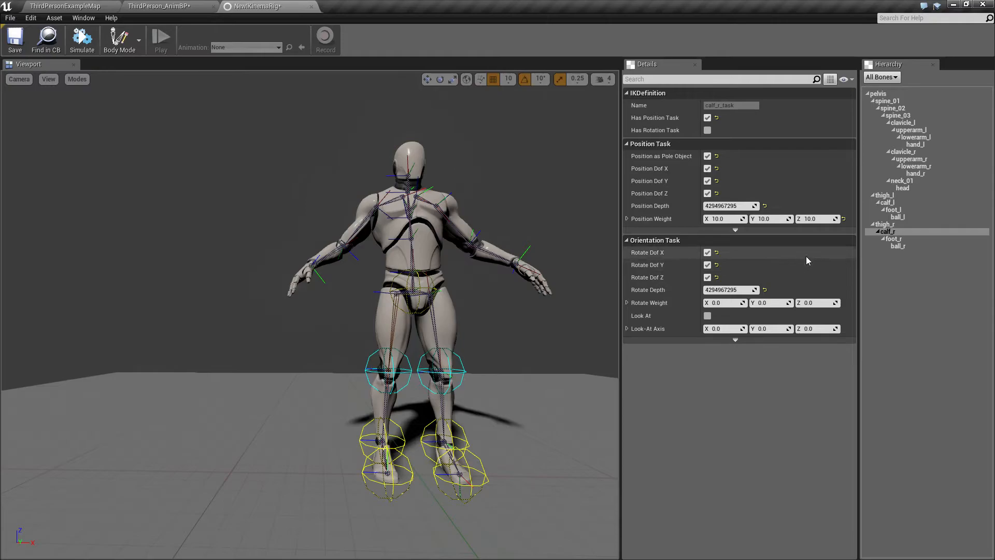
left_click(884, 94)
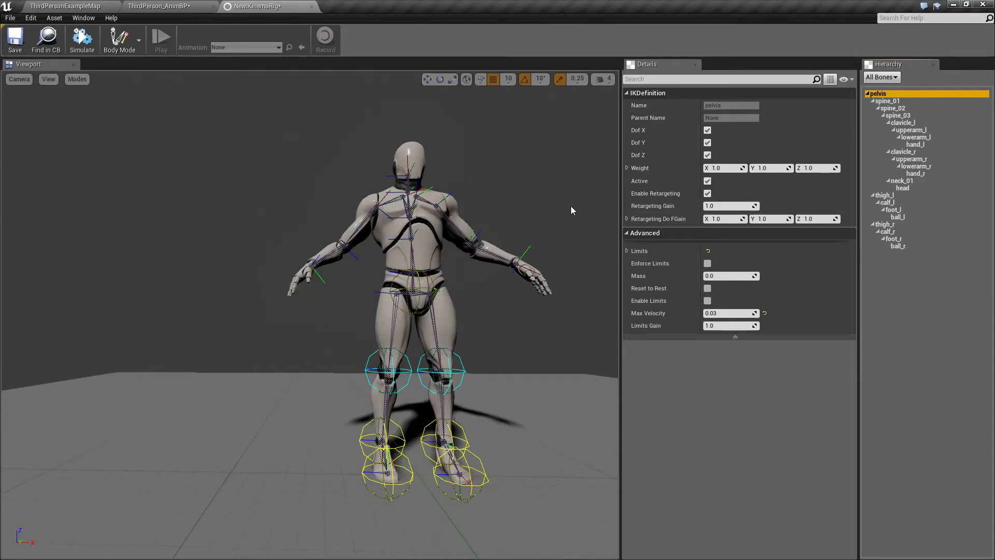
left_click(546, 150)
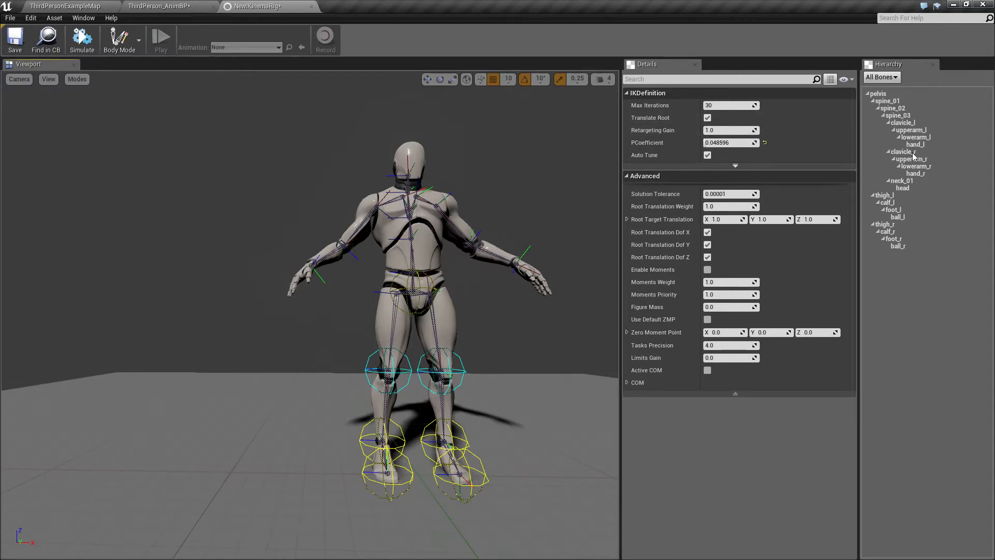
left_click(903, 123)
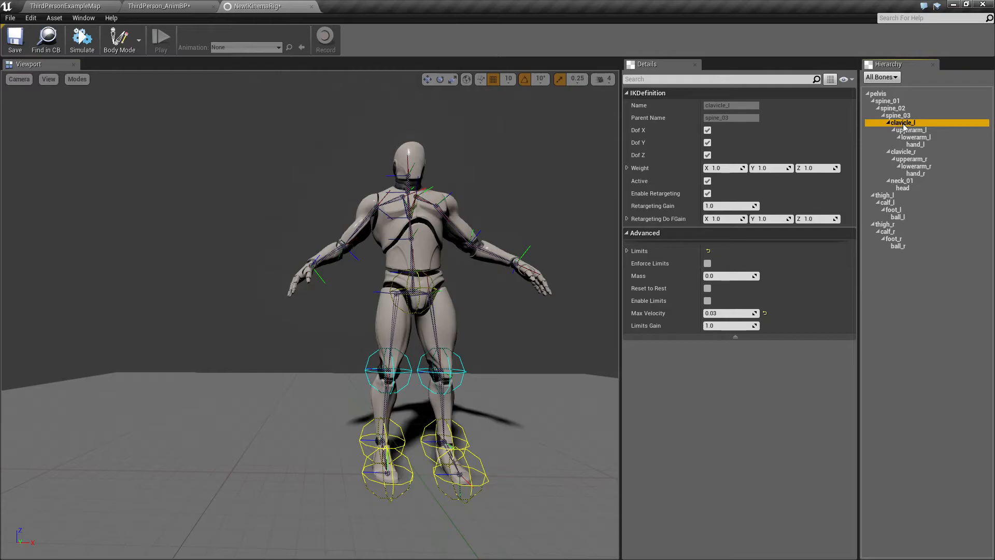
left_click(910, 132)
left_click(915, 137)
left_click(915, 146)
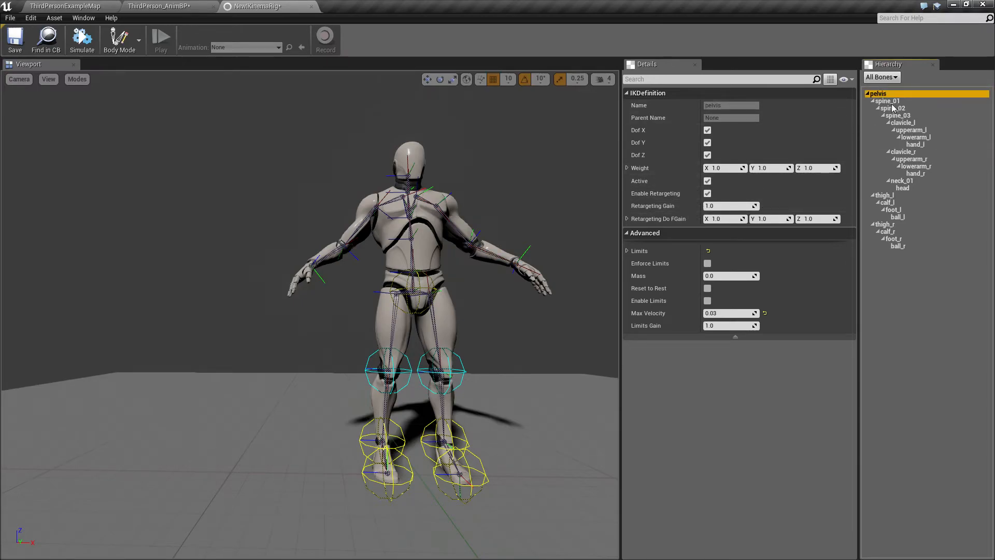
left_click(519, 150)
left_click(723, 130)
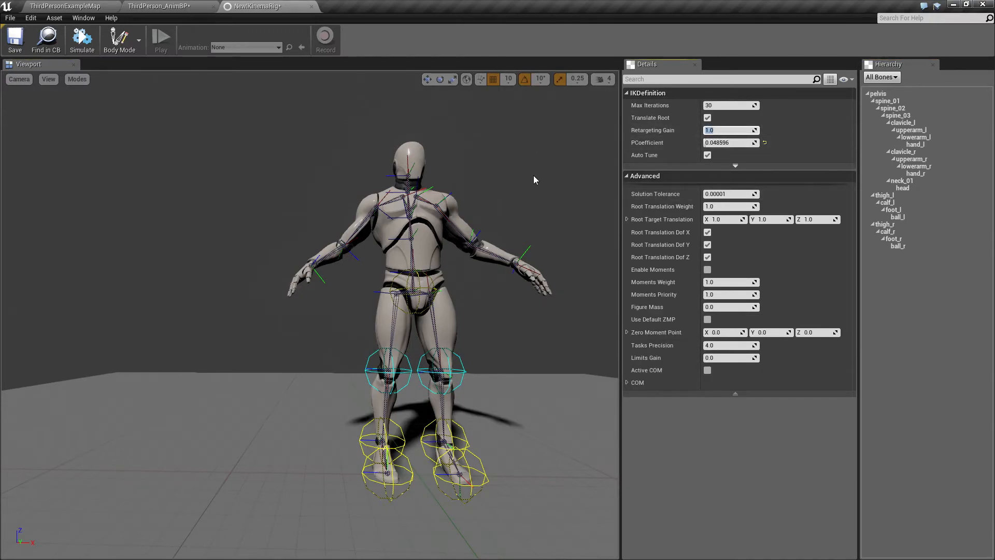
- Play ThirdPersonExampleMap and run the mannequin around the open floor to check its upper-body pose
left_click(88, 8)
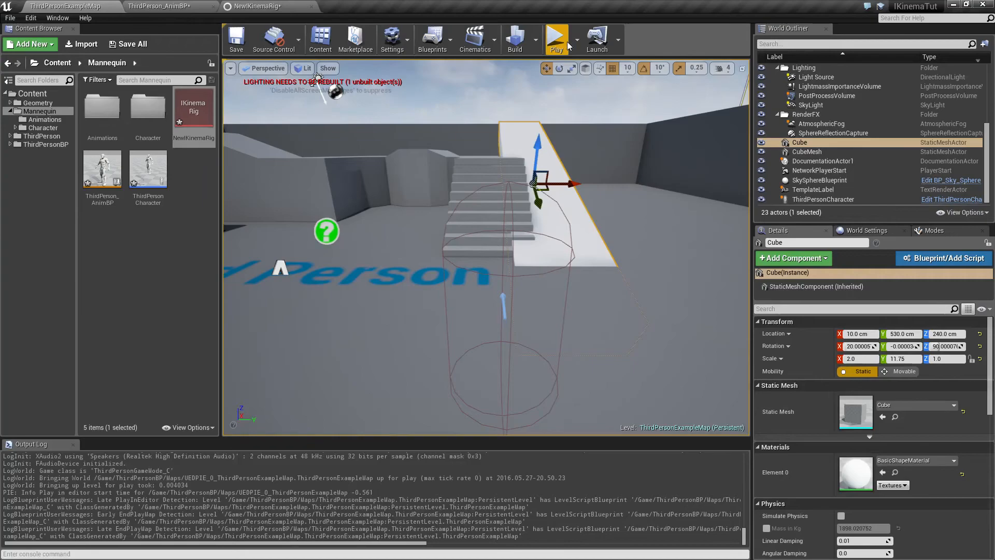
left_click(565, 44)
key("w")
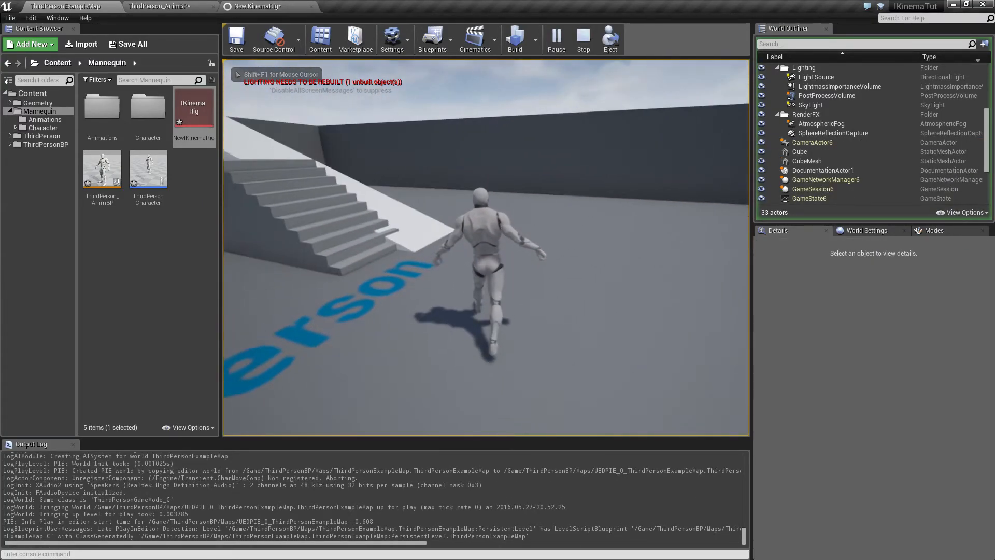
key("w")
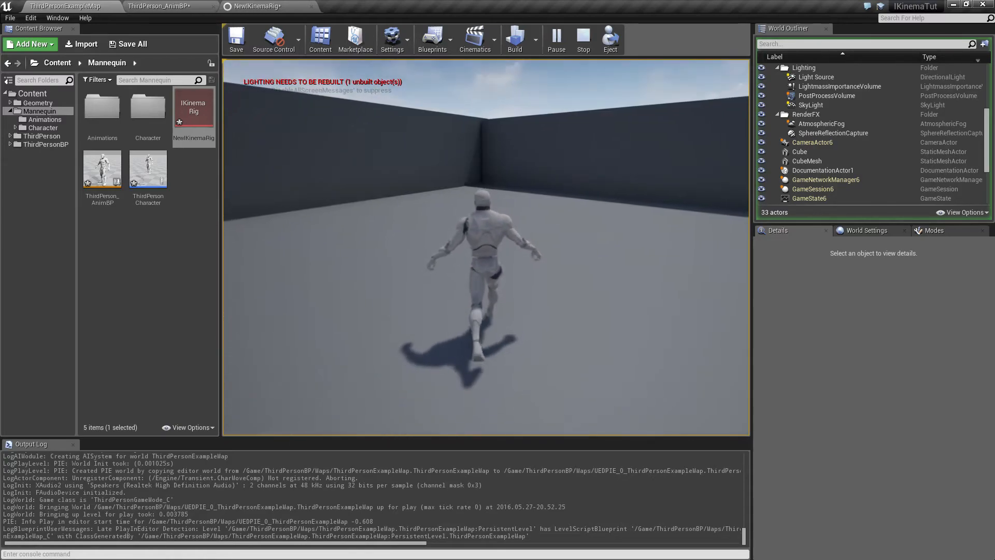
key("w")
key("w")
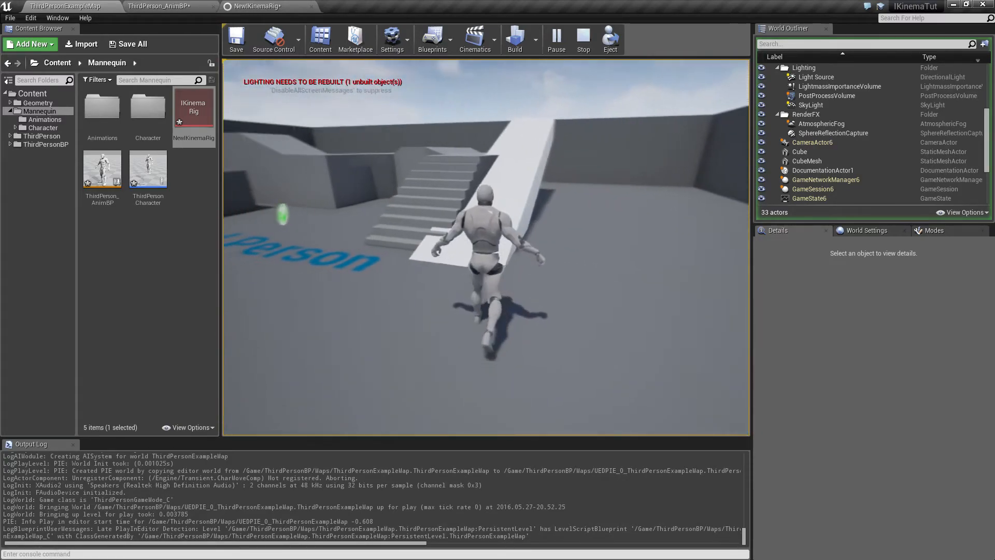
key("a")
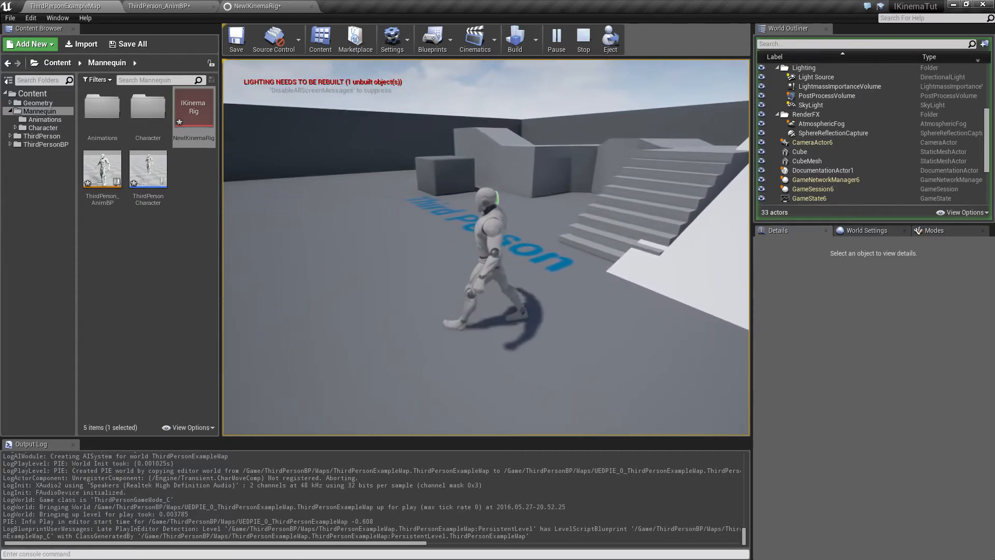
- Run the mannequin up the white ramp and back down onto the floor to check its arm motion on the slope
key("w")
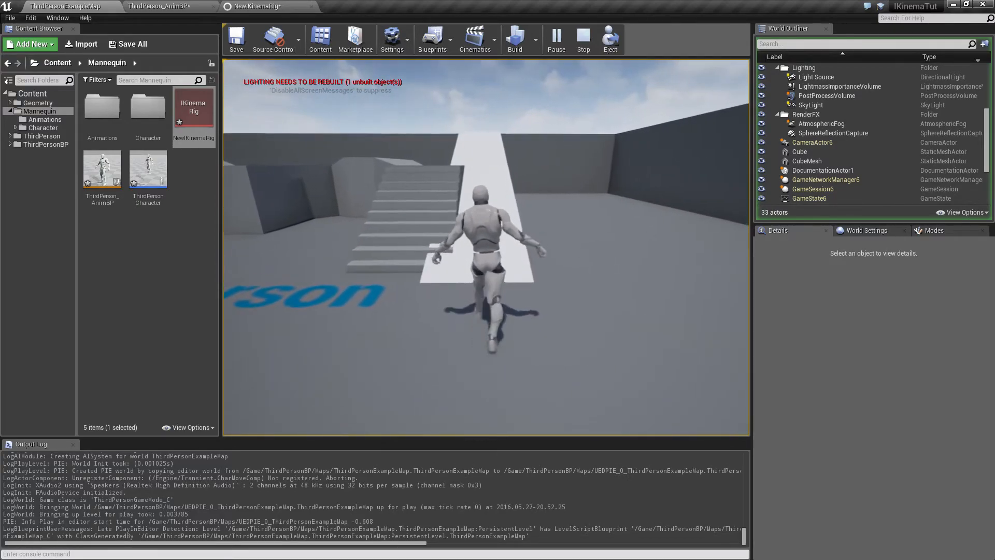
key("w")
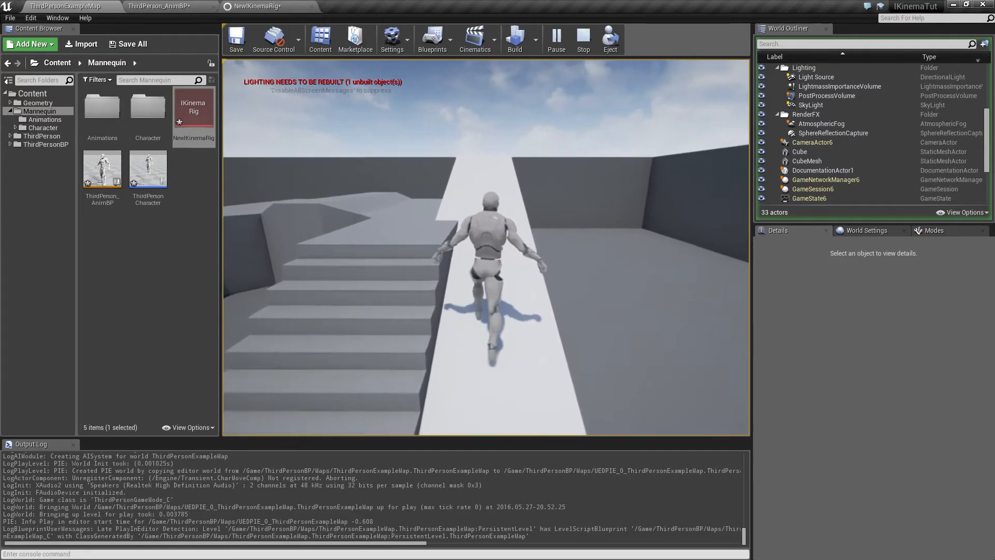
key("w")
key("w")
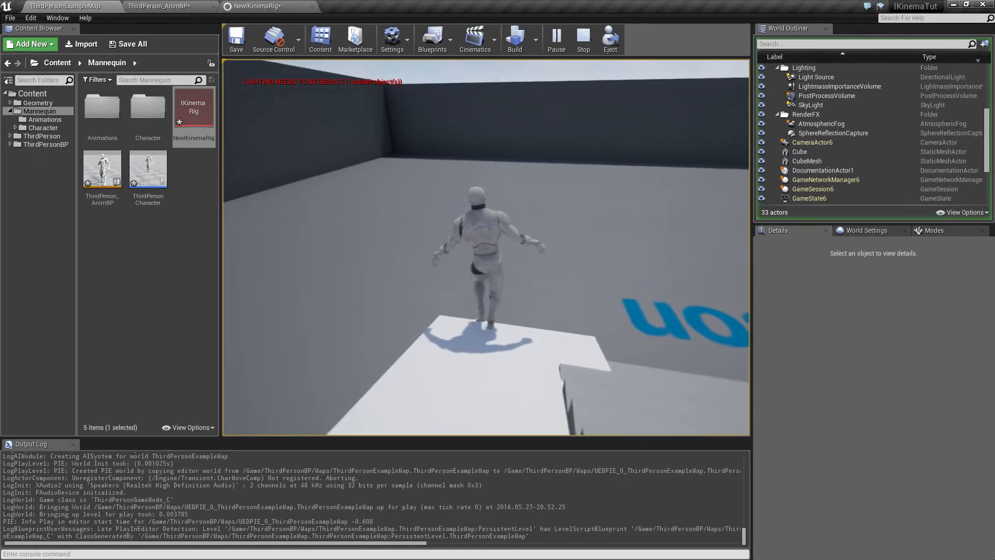
key("w")
key("w")
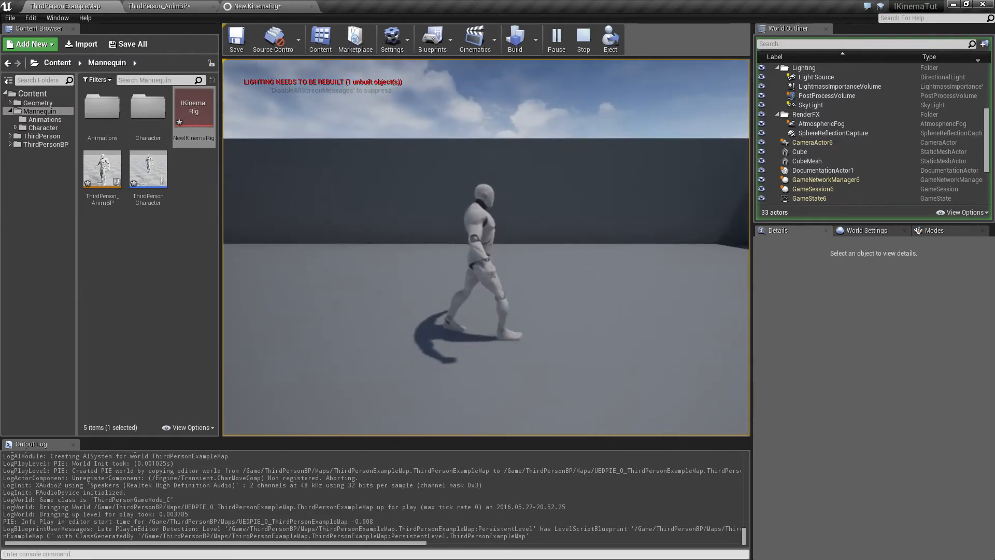
- Run the mannequin back and forth on the open floor in changing directions, observe its arm pose, and end the play session
key("w")
key("d")
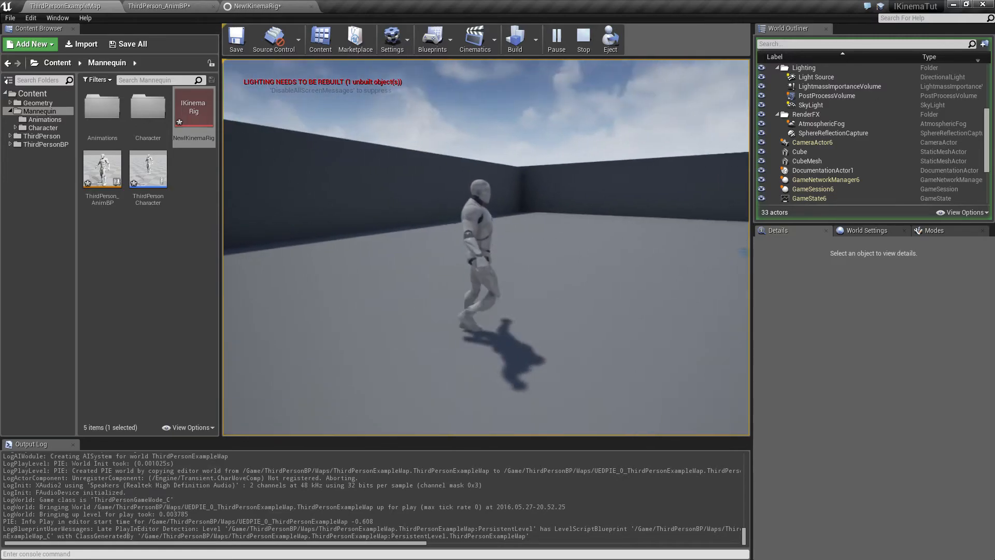
key("a")
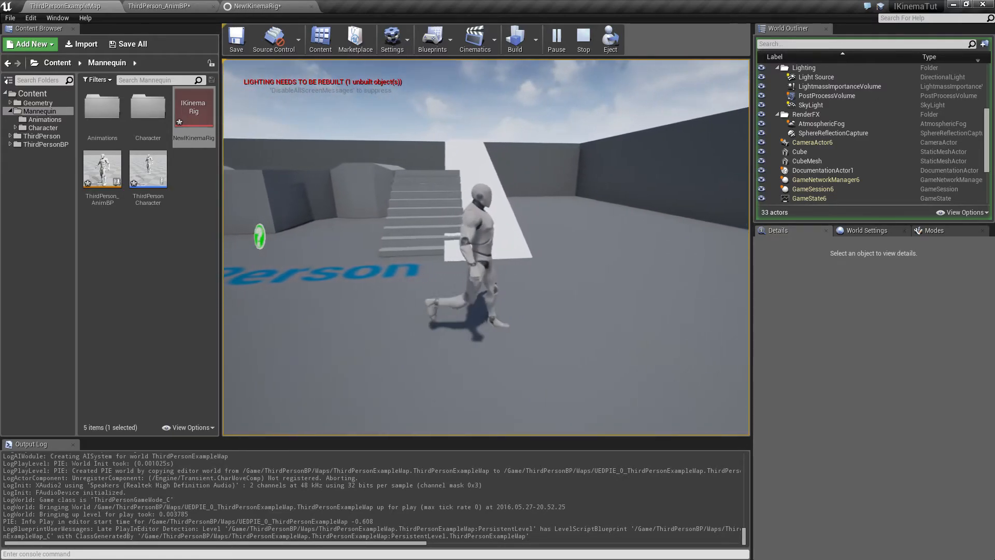
key("w")
key("d")
key("a")
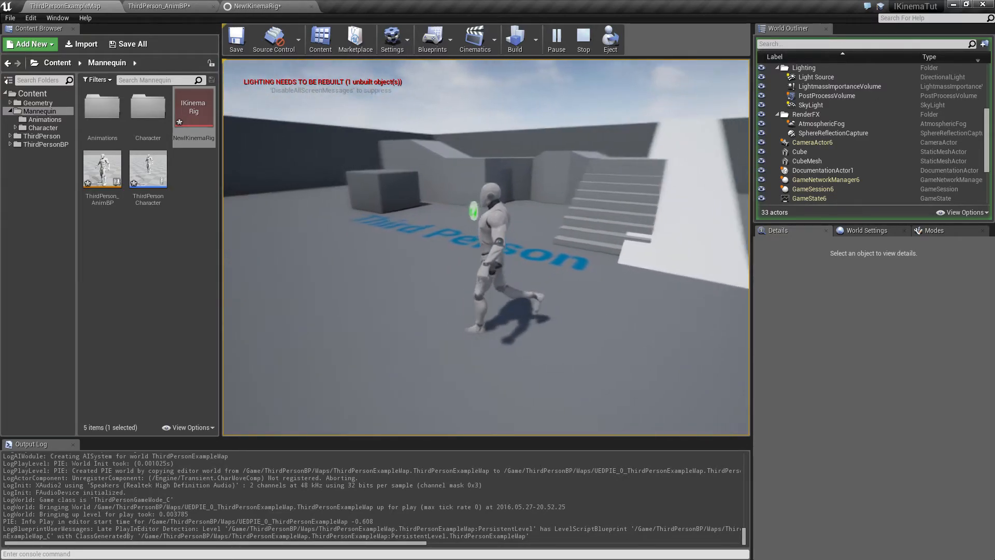
key("w")
key("d")
key("s")
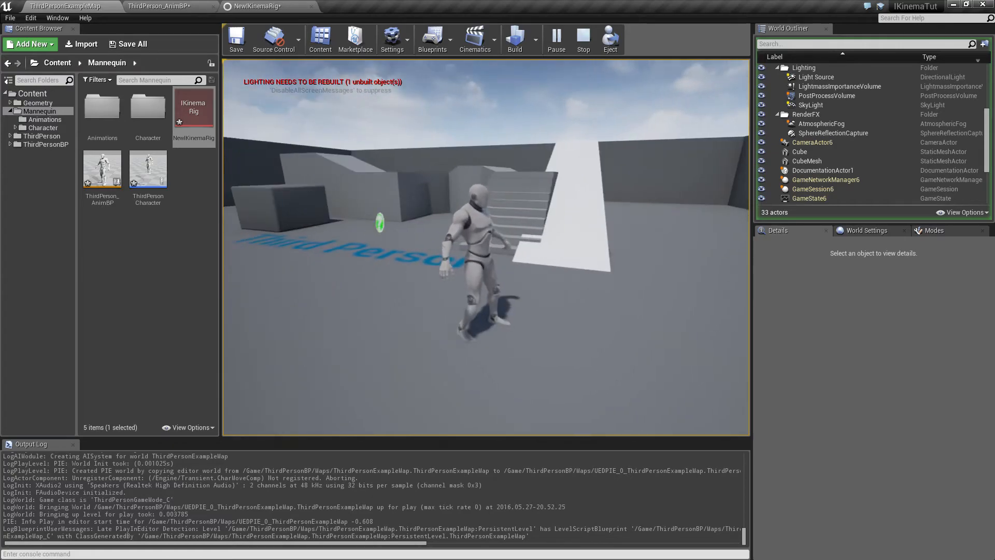
key("a")
key("w")
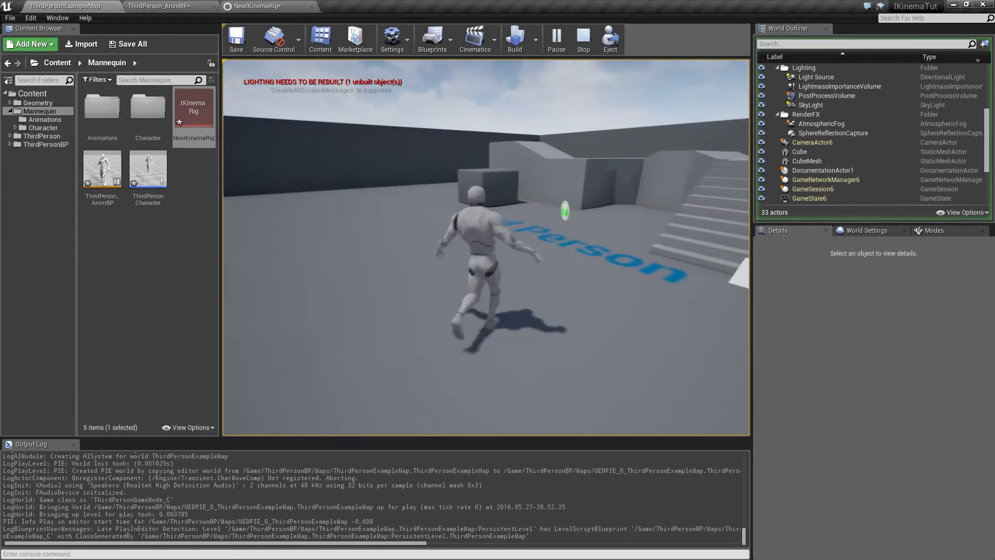
key("d")
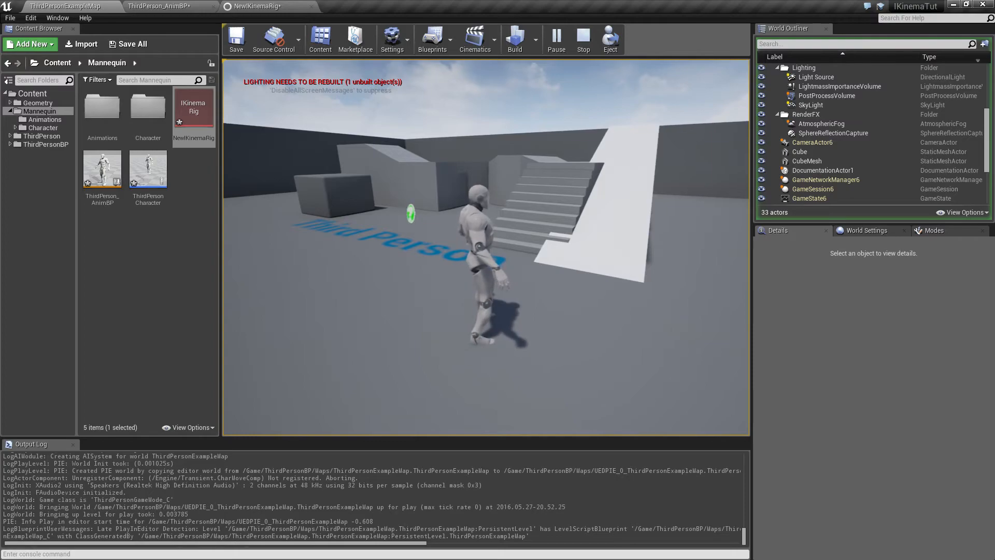
key("Escape")
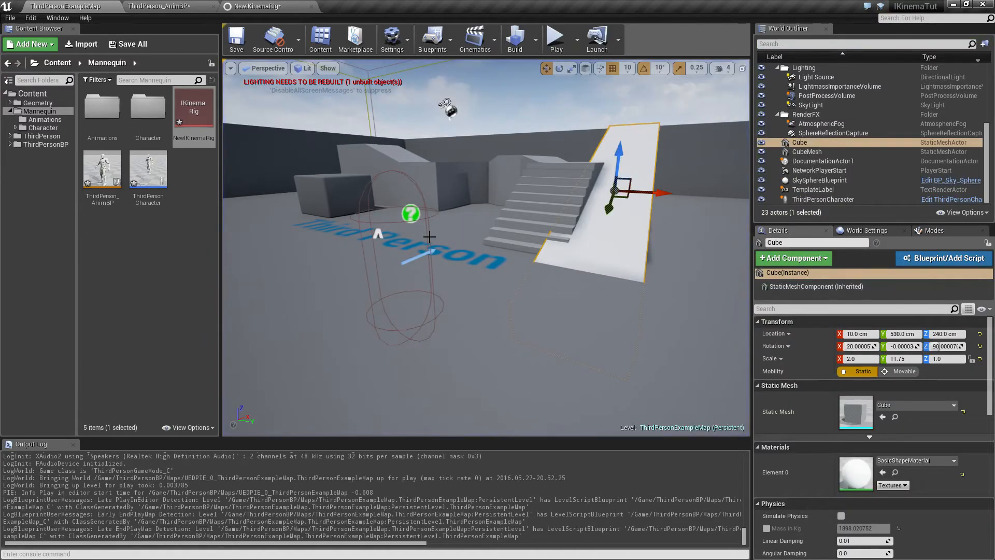
- Set the pelvis bone's Retargeting Gain to 15 in NewIKinemaRig
left_click(269, 11)
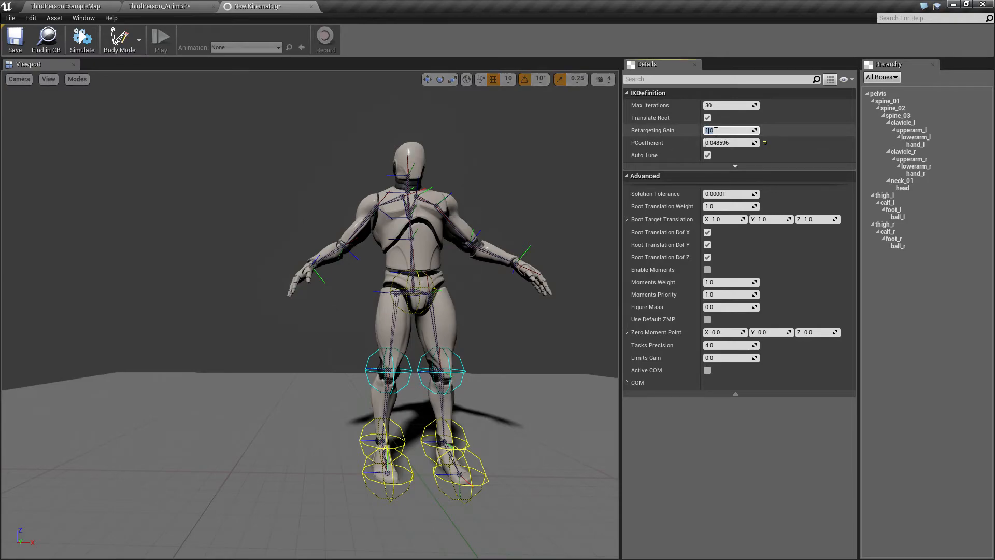
left_click(879, 94)
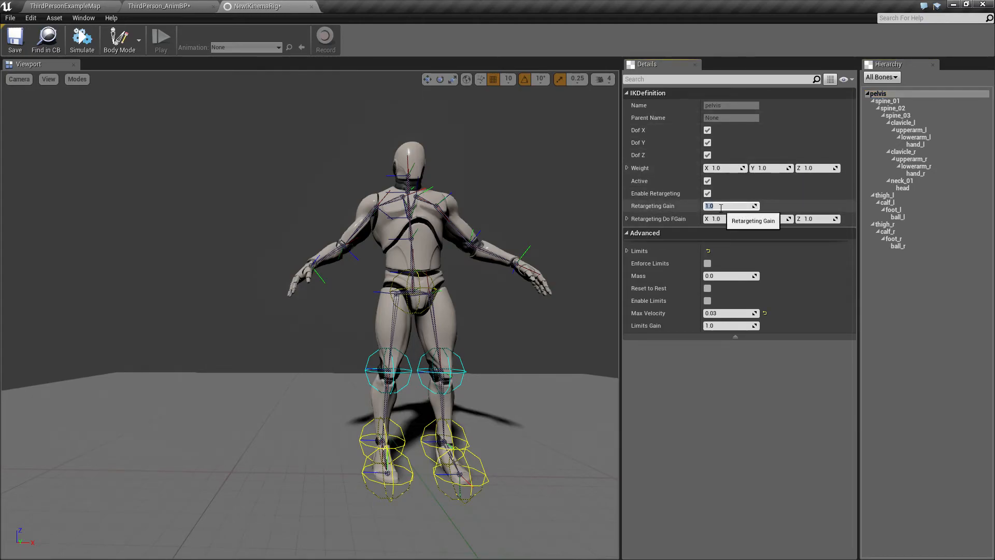
type("15")
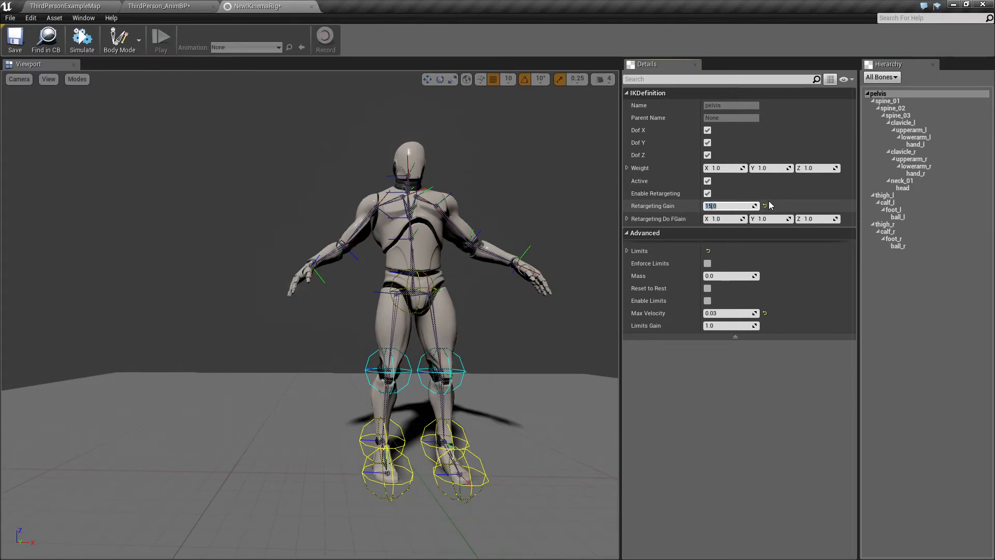
- Play ThirdPersonExampleMap and run the mannequin up the white ramp and back down to check its pose on the slope
key("Return")
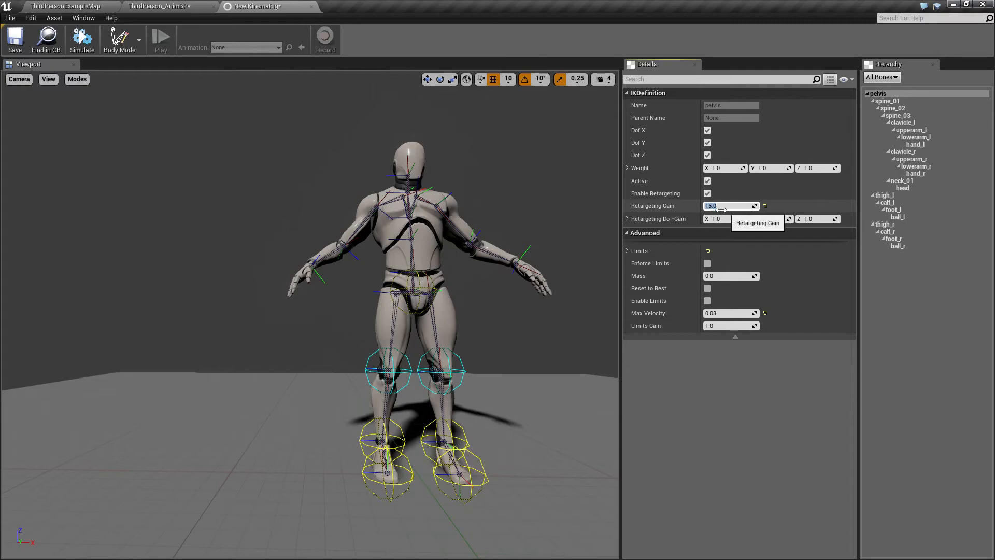
left_click(73, 6)
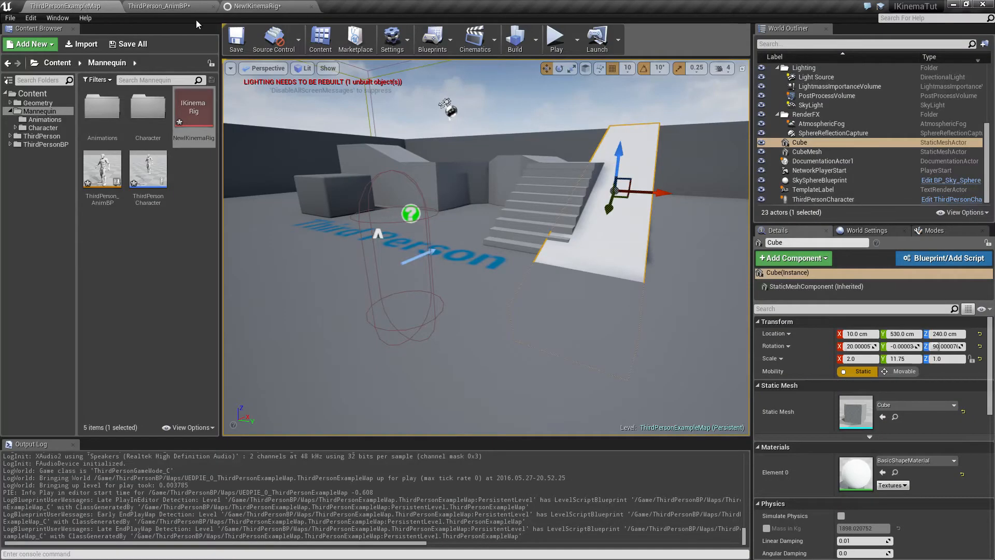
left_click(555, 39)
key("w")
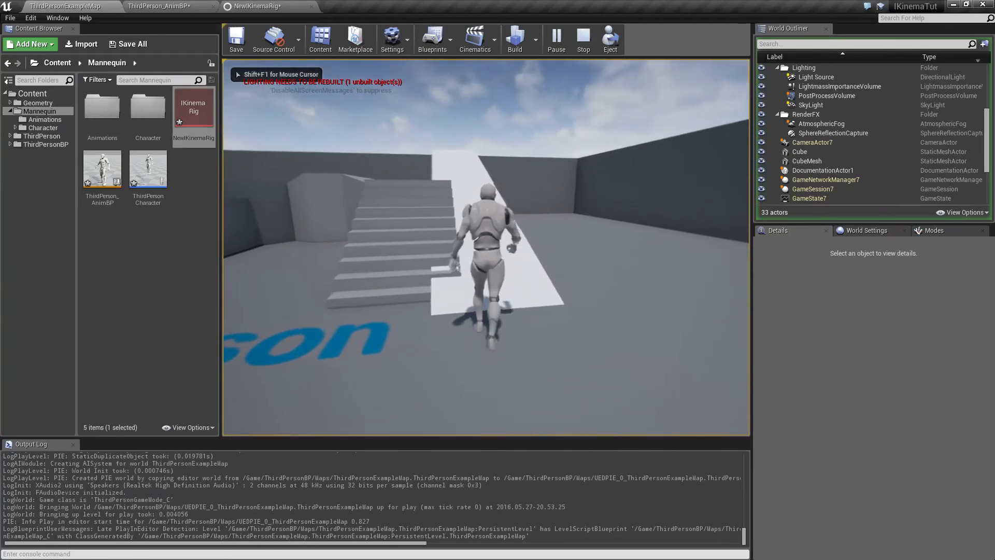
key("w")
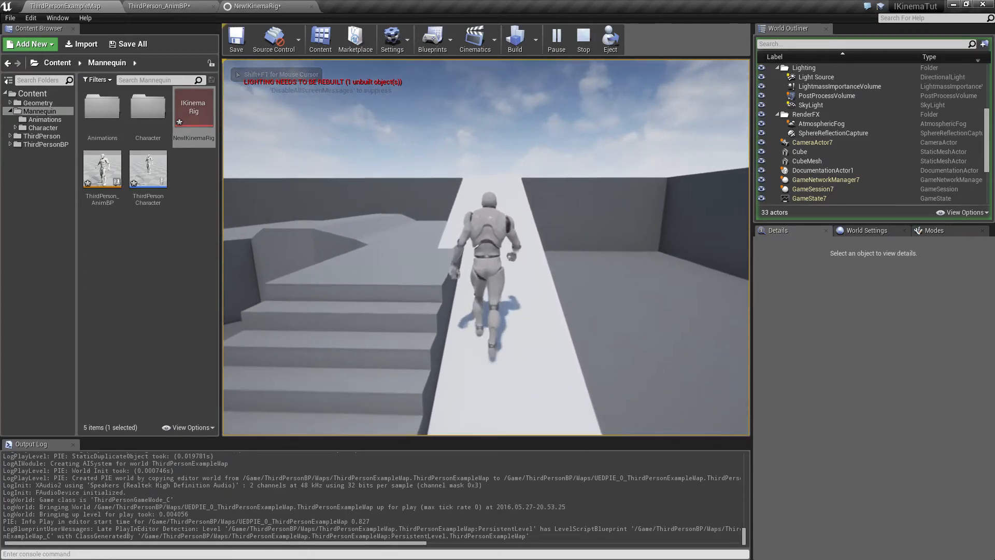
key("w")
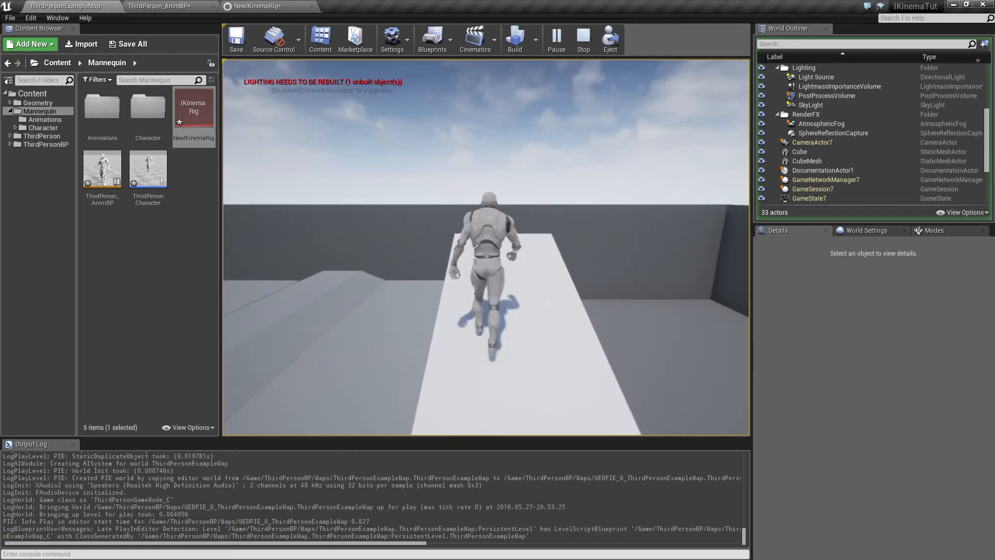
key("w")
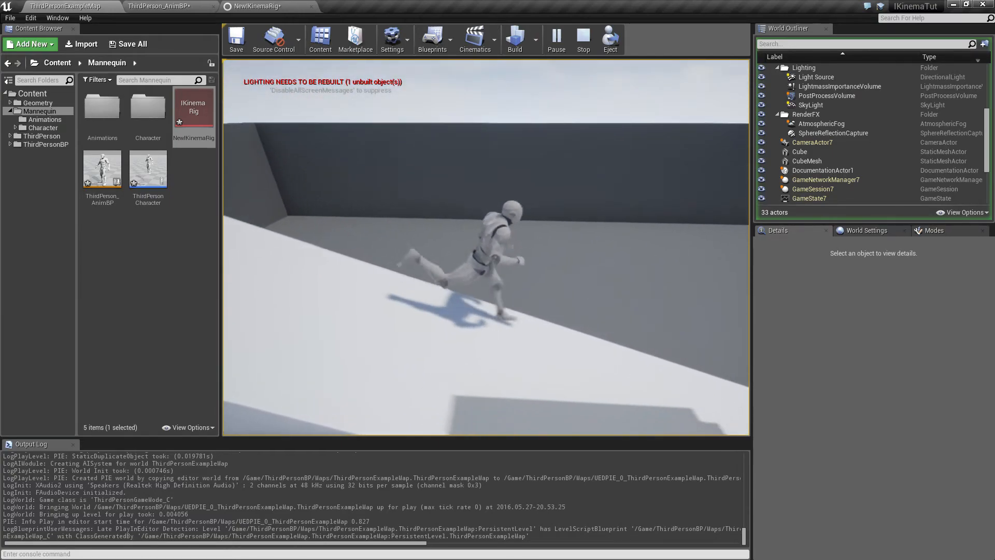
key("d")
- Run the mannequin up the stairs, turn on the upper platform, and return down the steps to the open floor
key("w")
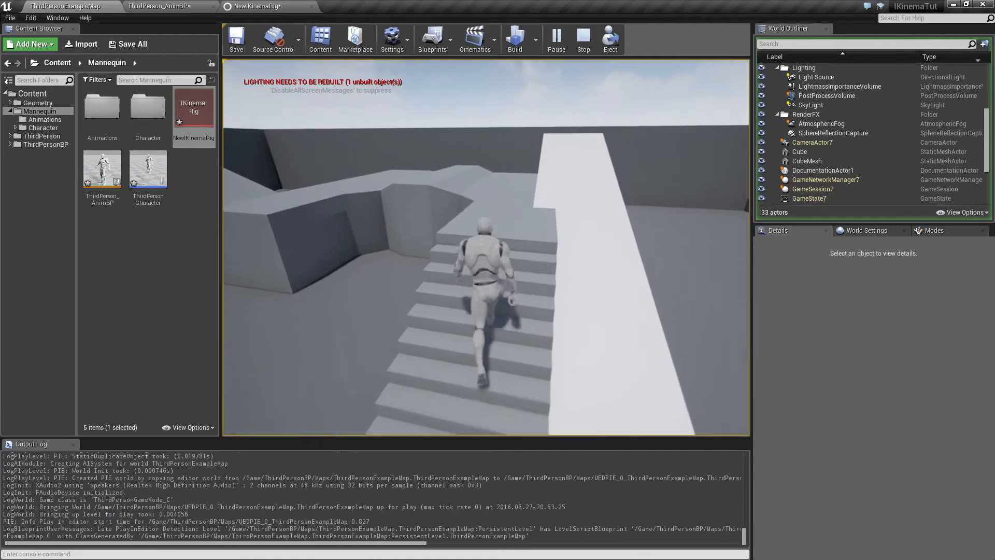
key("w")
key("d")
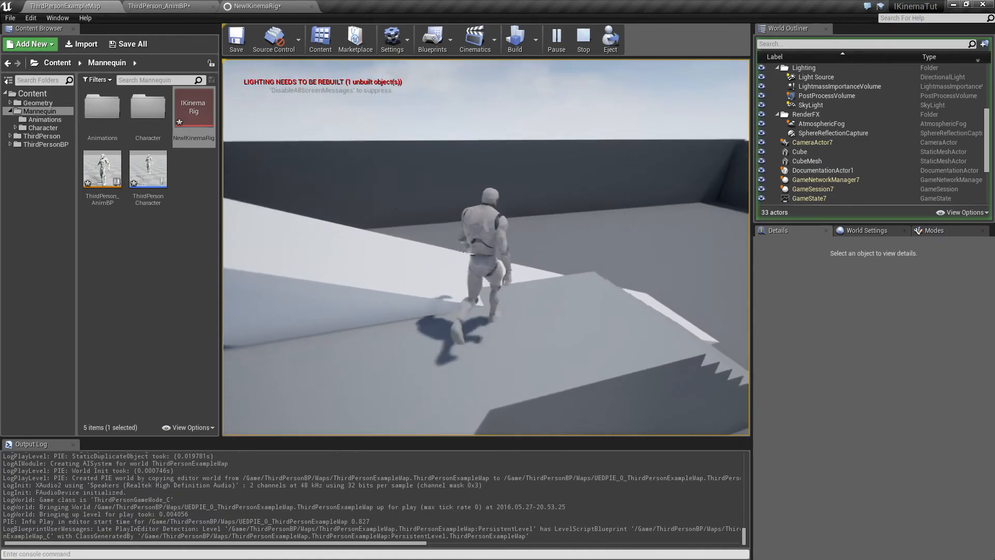
key("d")
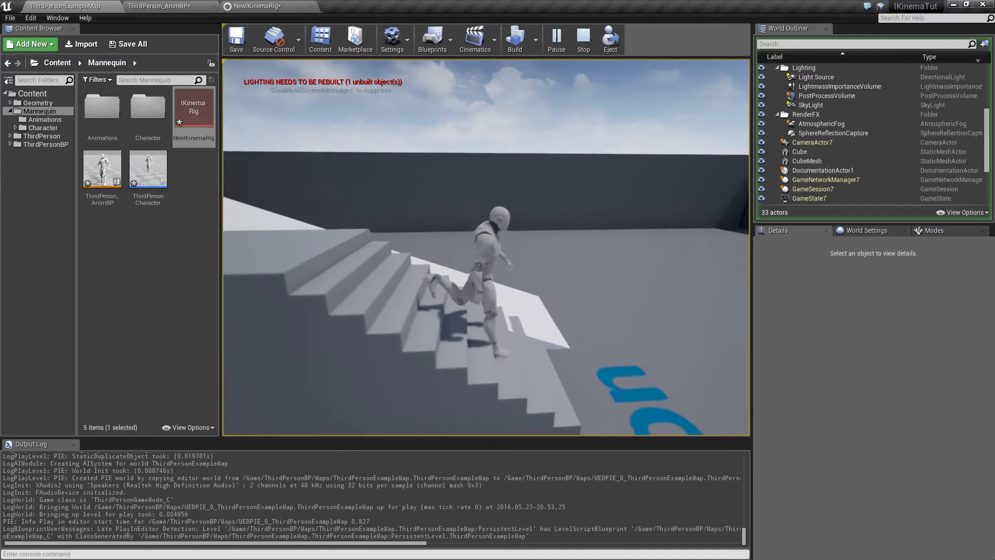
key("a")
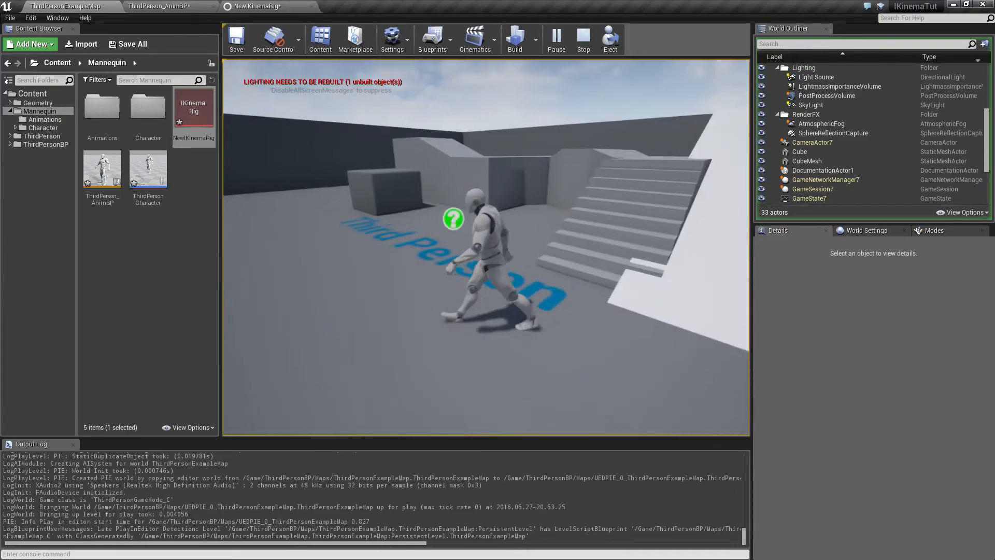
key("a")
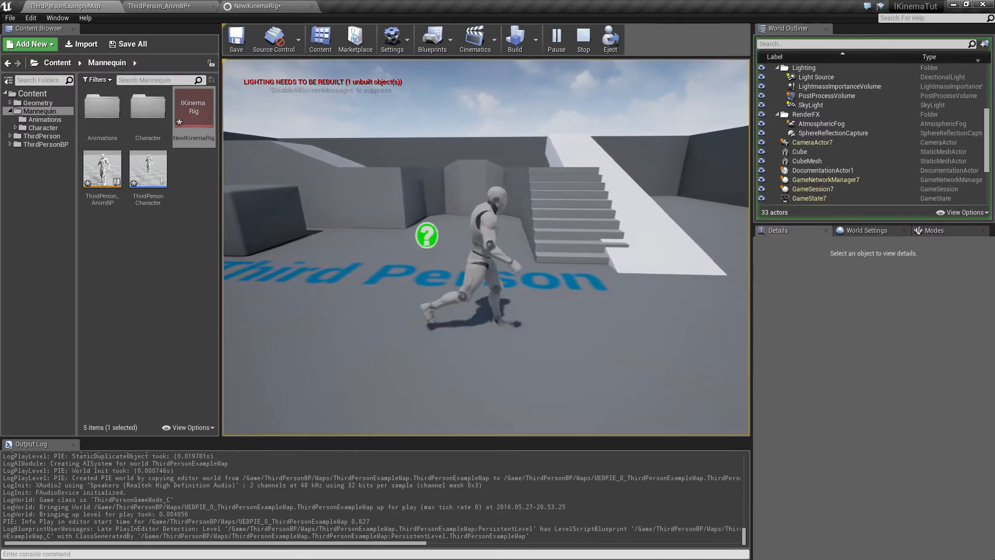
- Run the mannequin repeatedly up and down the stairs in side view to check its leg and pelvis motion
key("d")
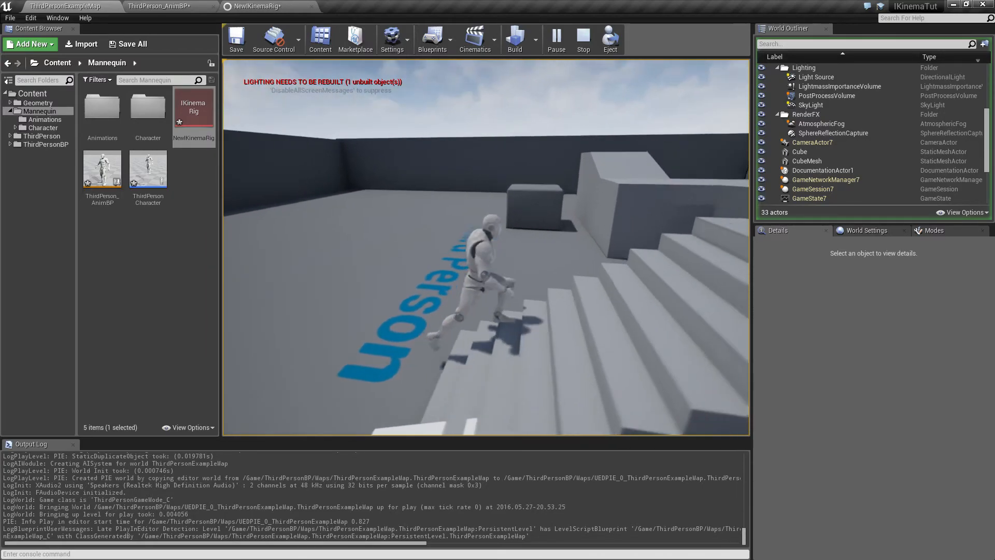
key("d")
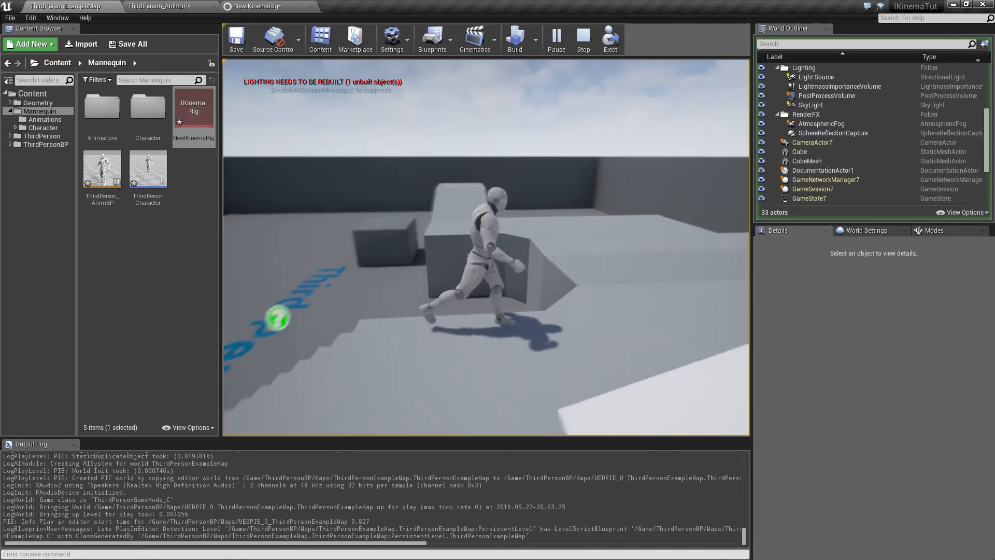
key("a")
key("a")
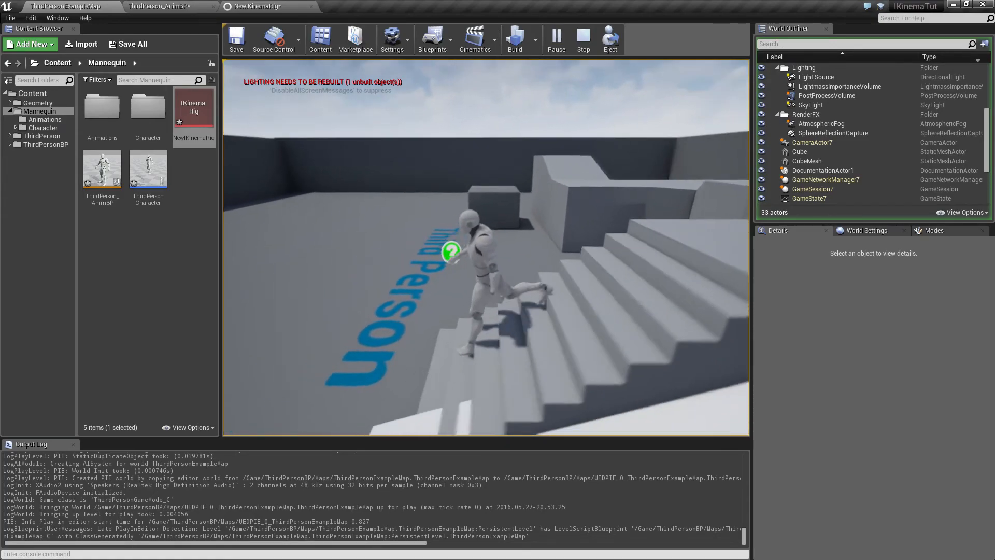
key("a")
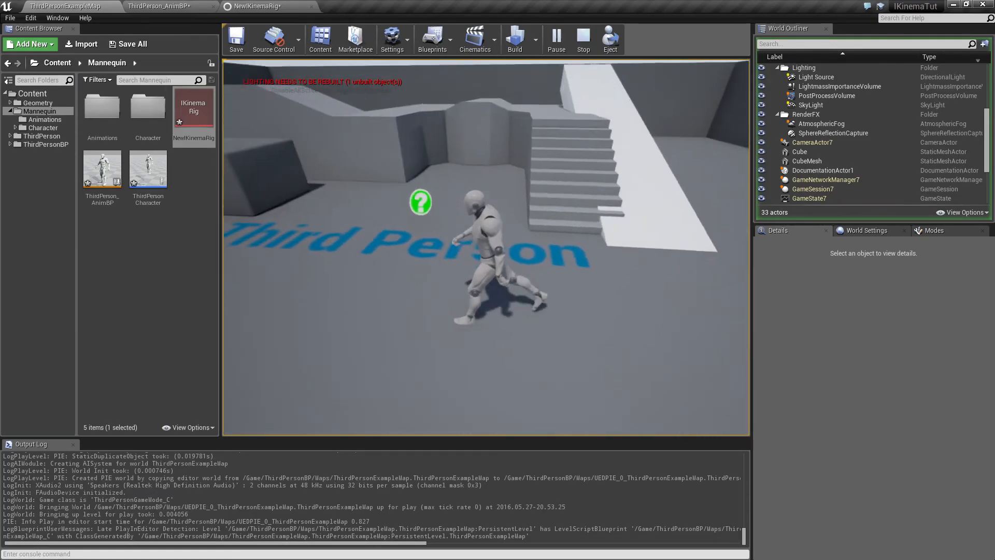
key("d")
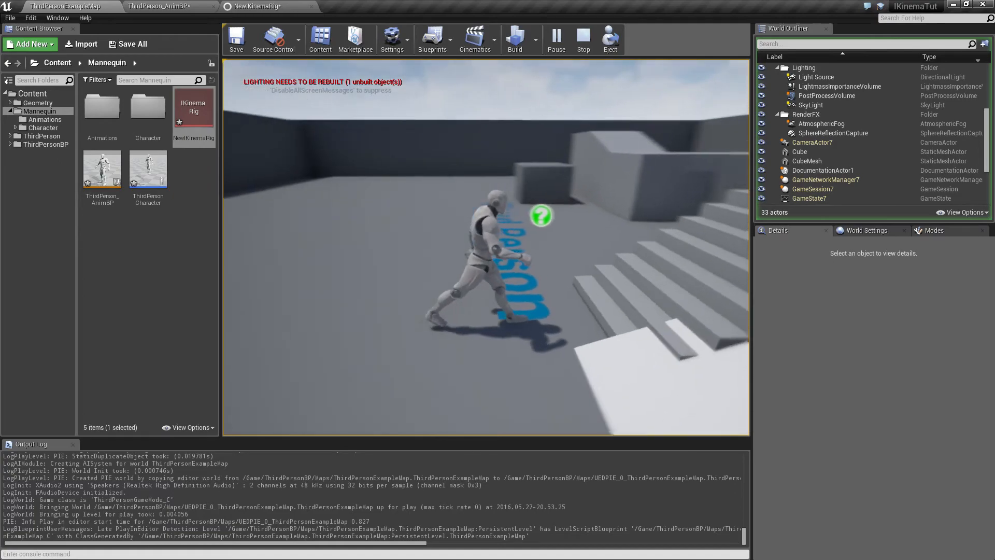
key("a")
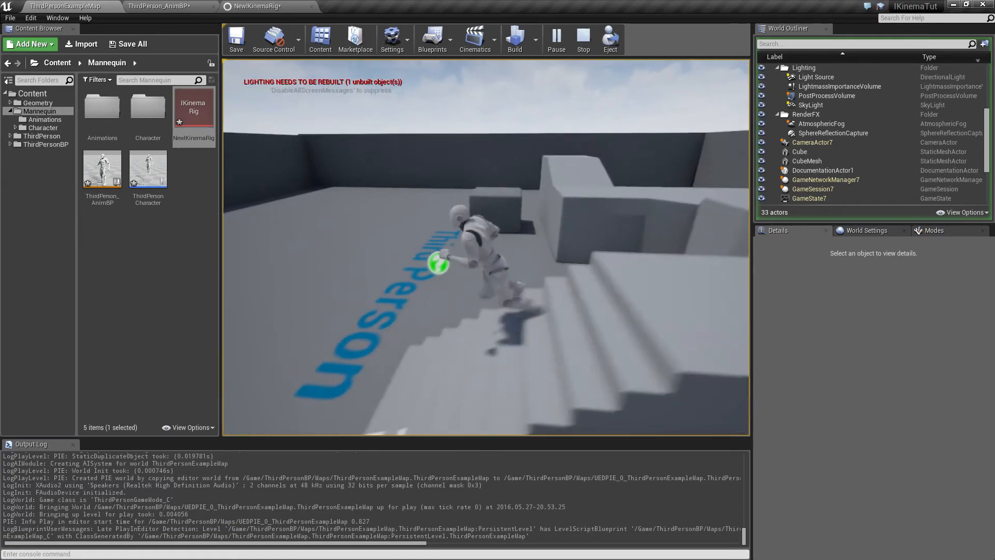
- Run the mannequin up and down the stairs again, viewed from behind, to check its foot placement on the steps
key("w")
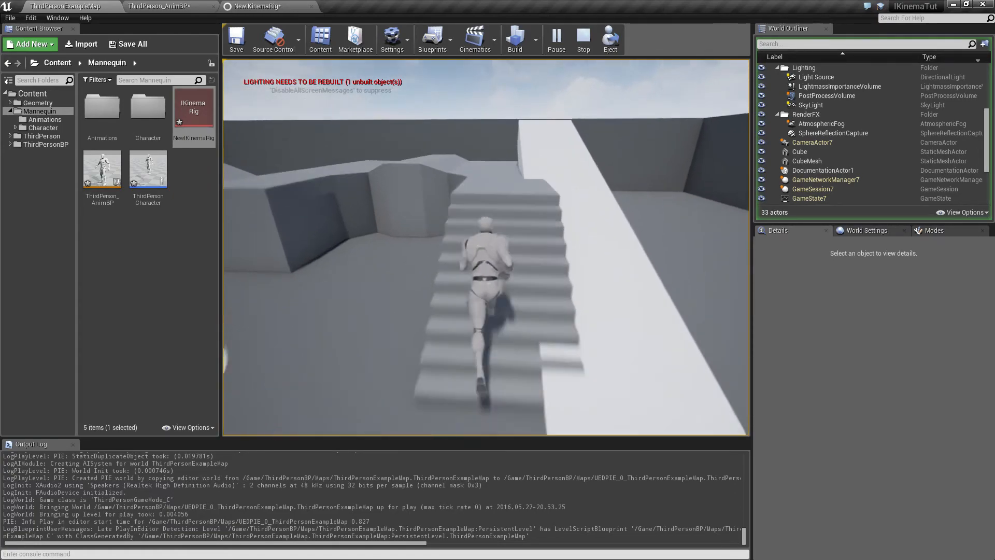
key("w")
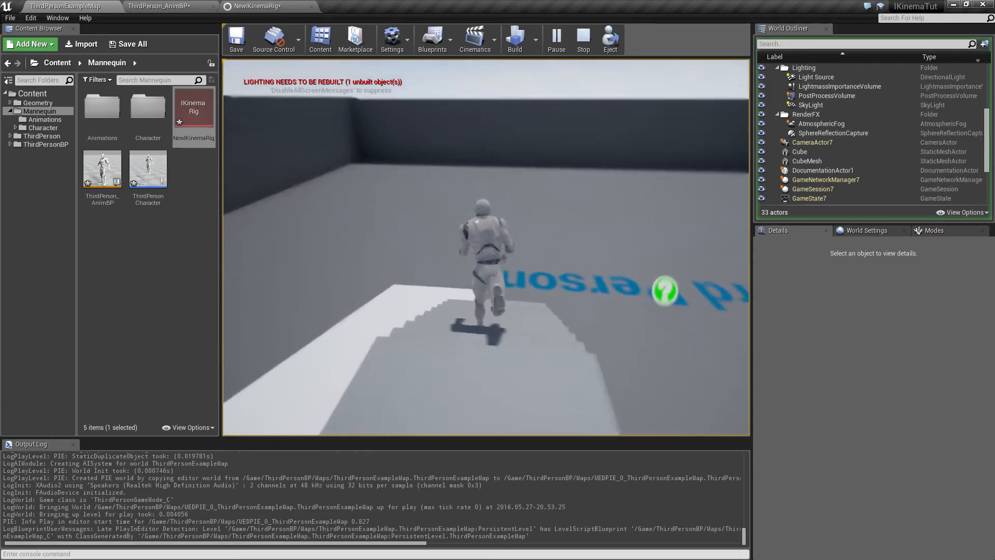
key("w")
key("w")
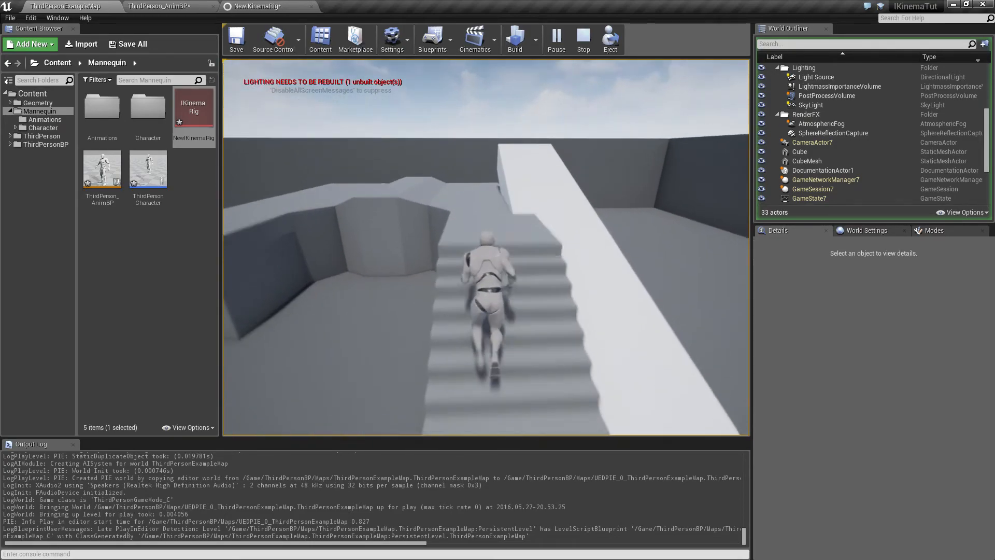
key("w")
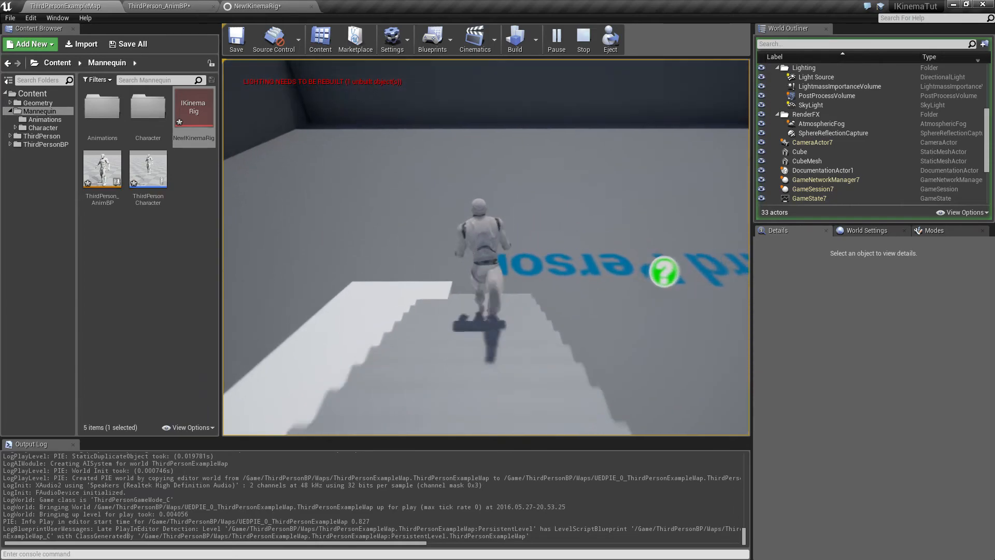
- Run the mannequin down the white ramp, then up along the edge between stairs and ramp onto the upper platform
key("w")
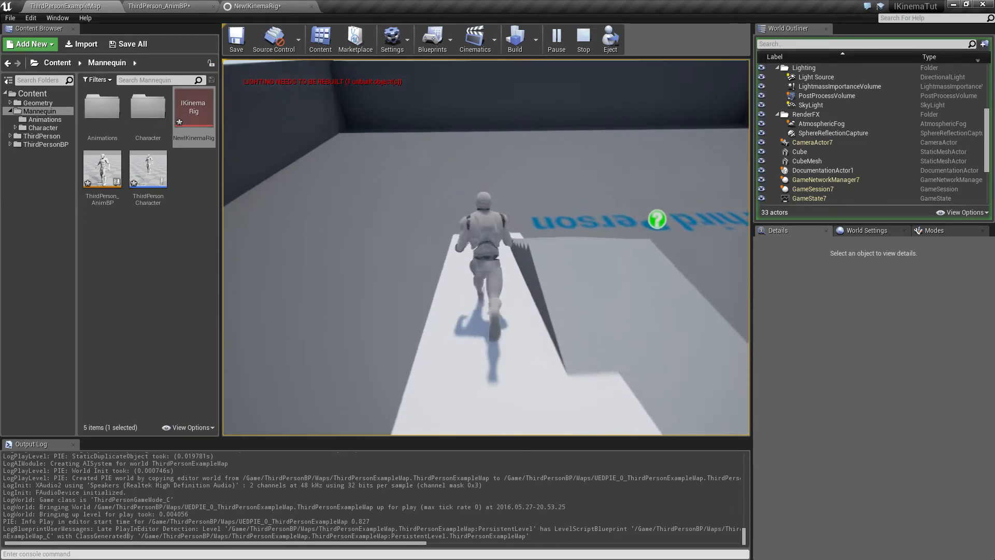
key("w")
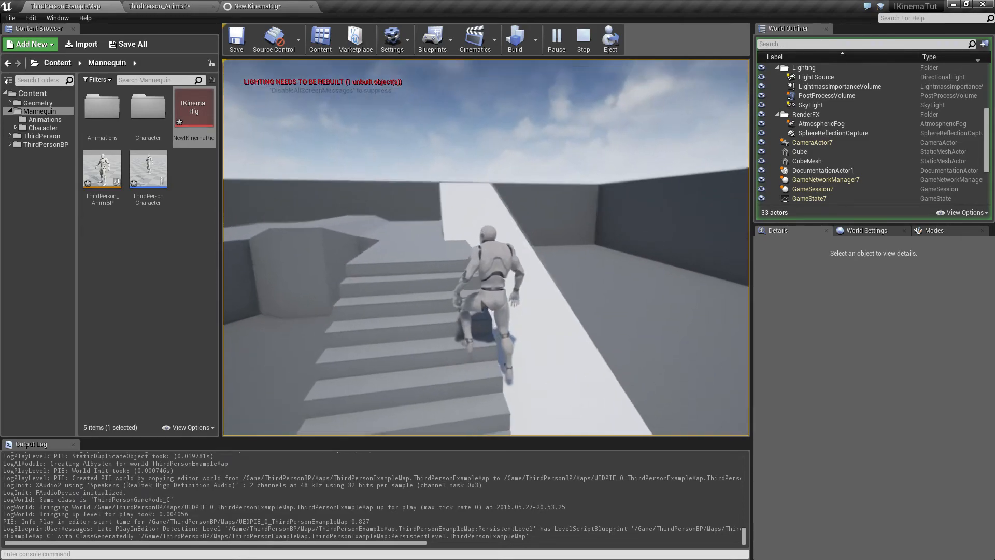
key("w")
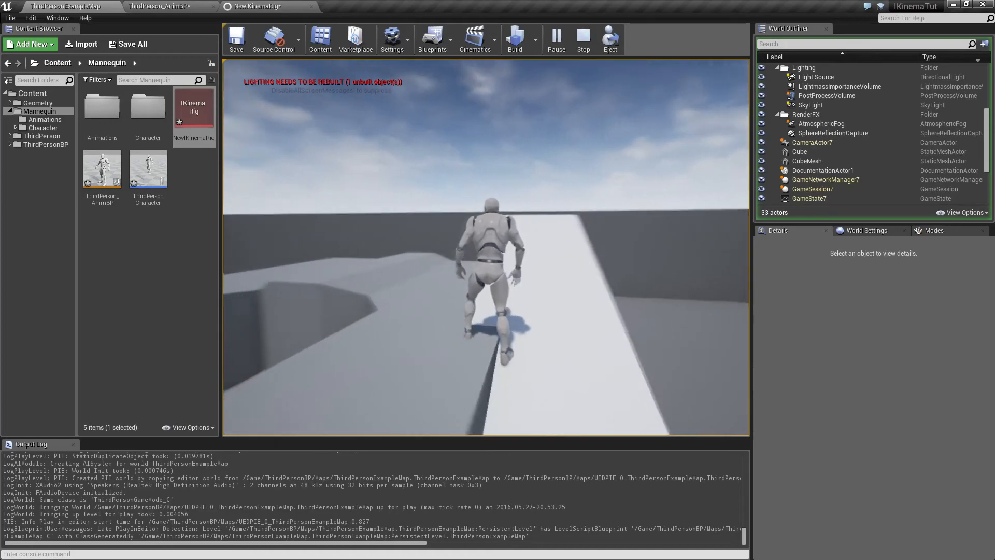
key("w")
key("w")
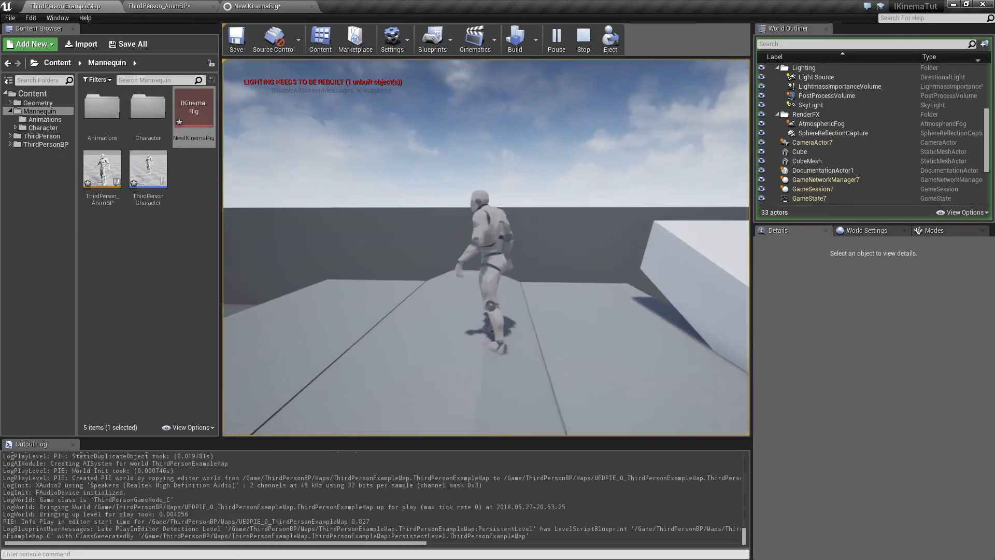
- Run the mannequin off the platform and down the ramp, inspect its standing pose at the ramp's foot, and end the play session
key("w")
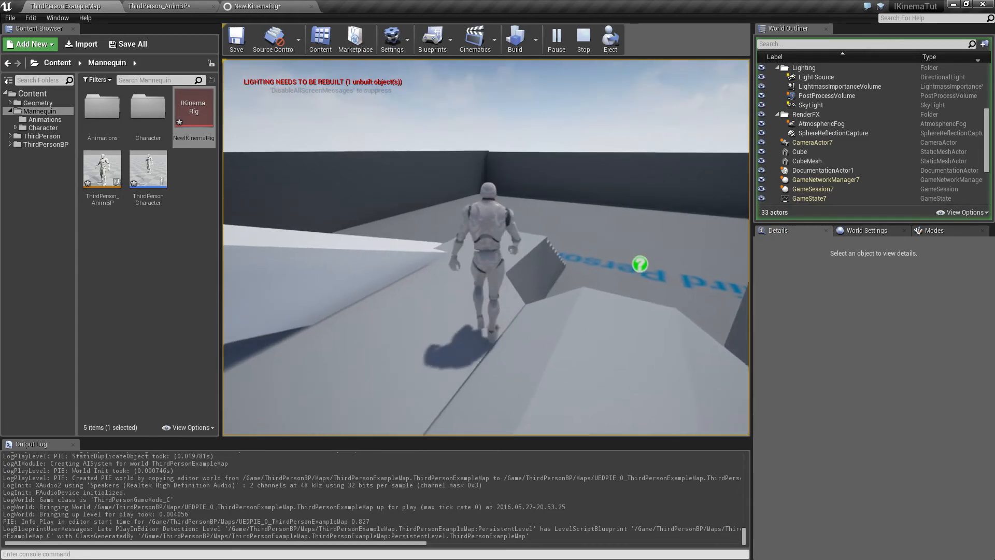
key("w")
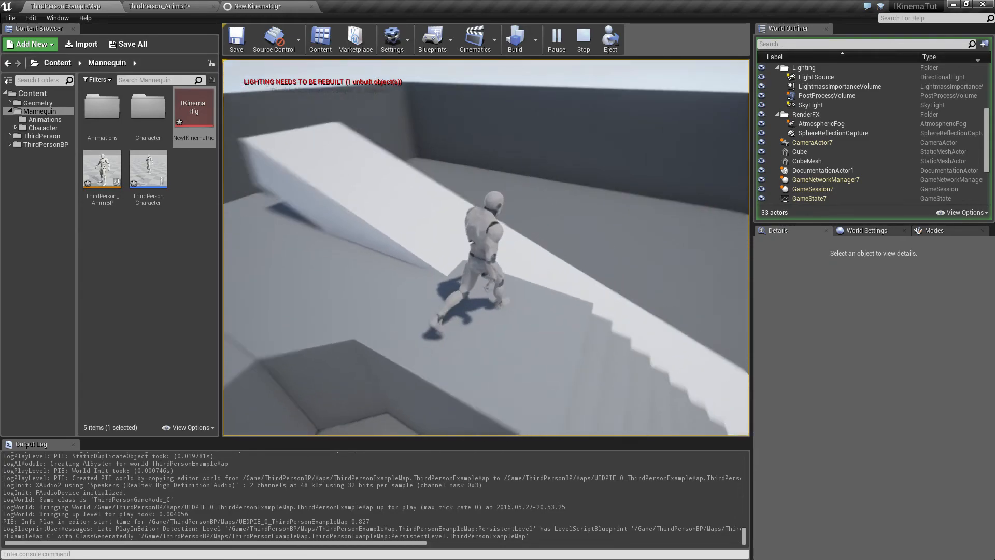
key("w")
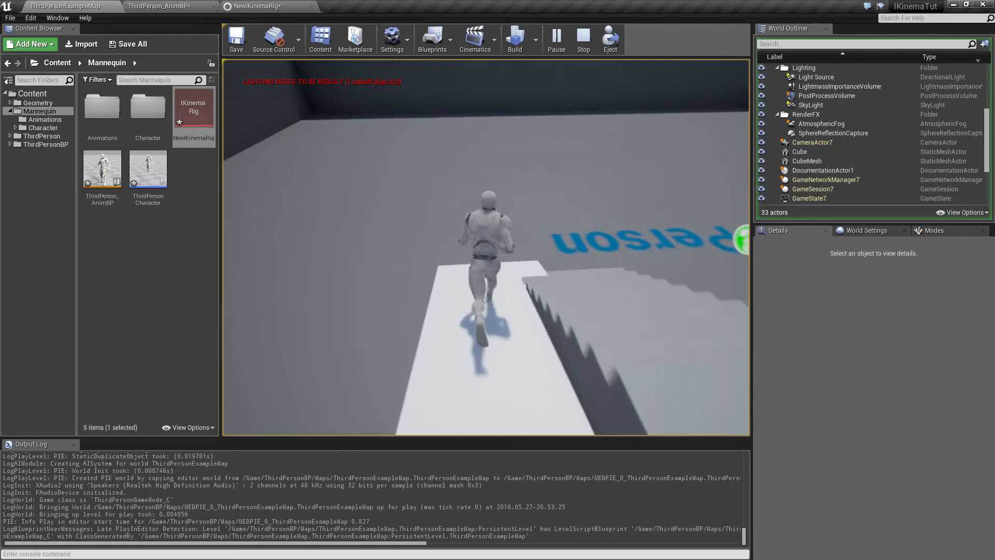
key("a")
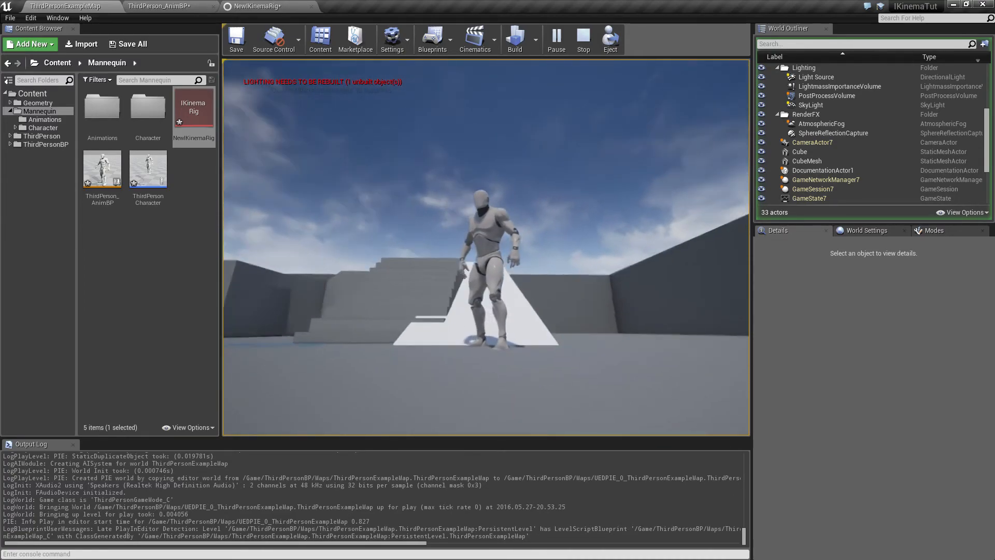
key("w")
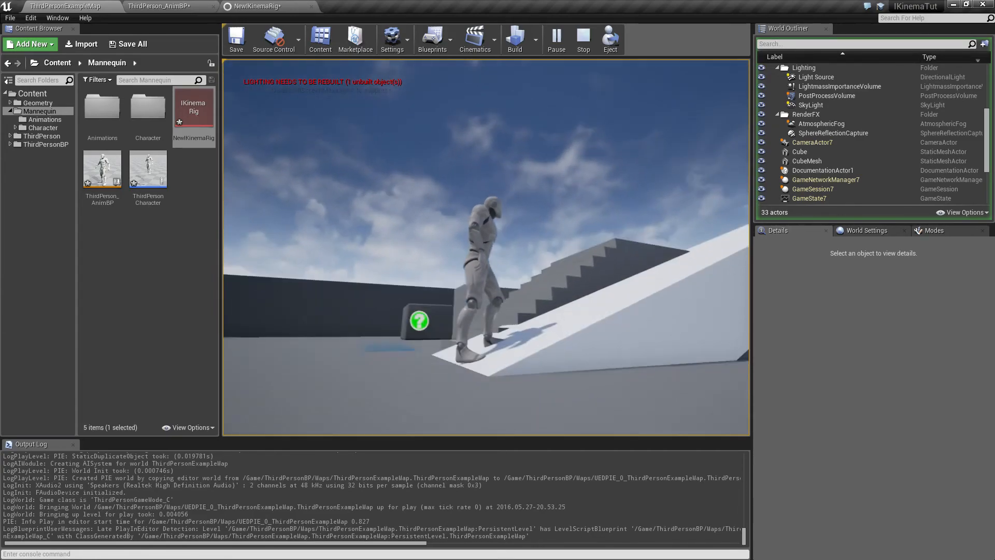
key("Escape")
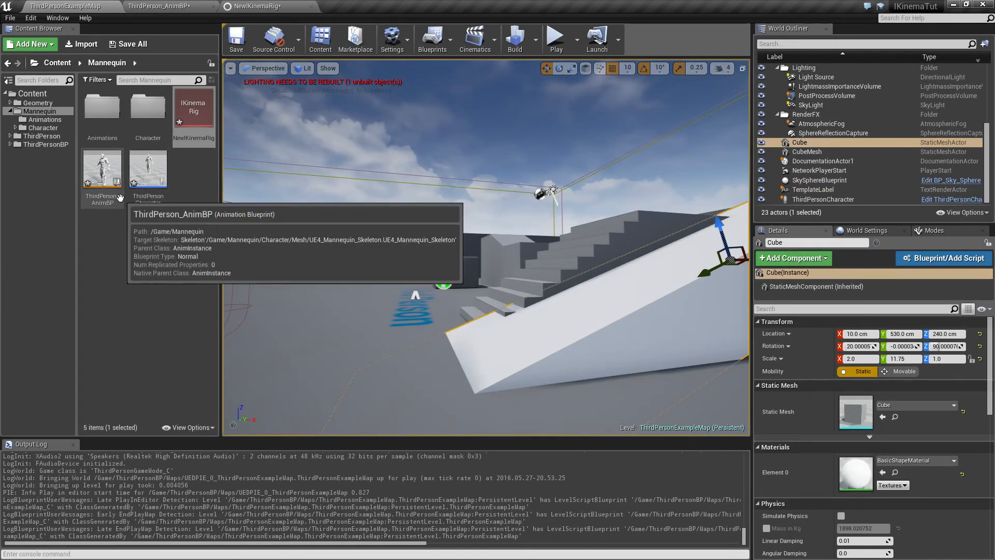
- Open the ThirdPersonCharacter blueprint, inspect its Mesh component, and briefly run the standalone game preview
double_click(148, 187)
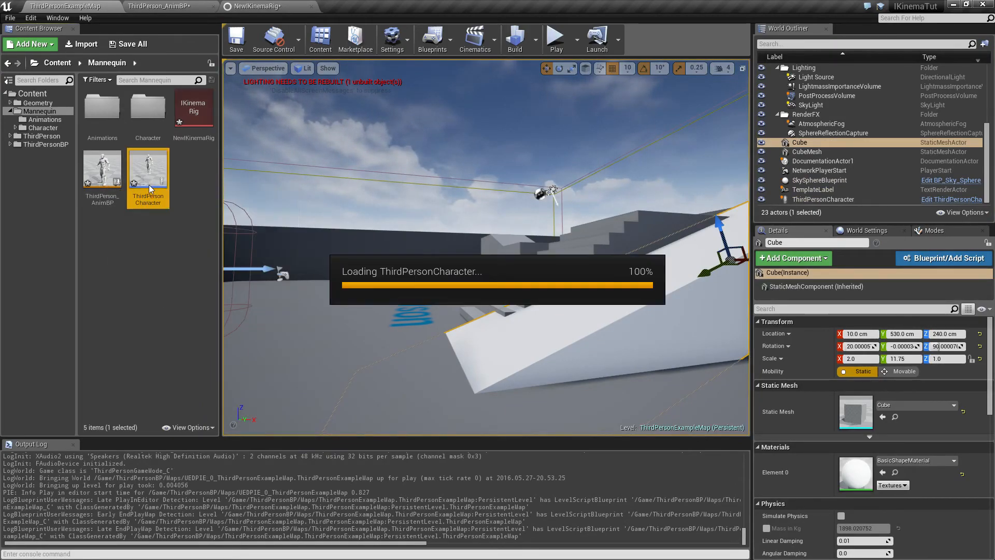
left_click(51, 92)
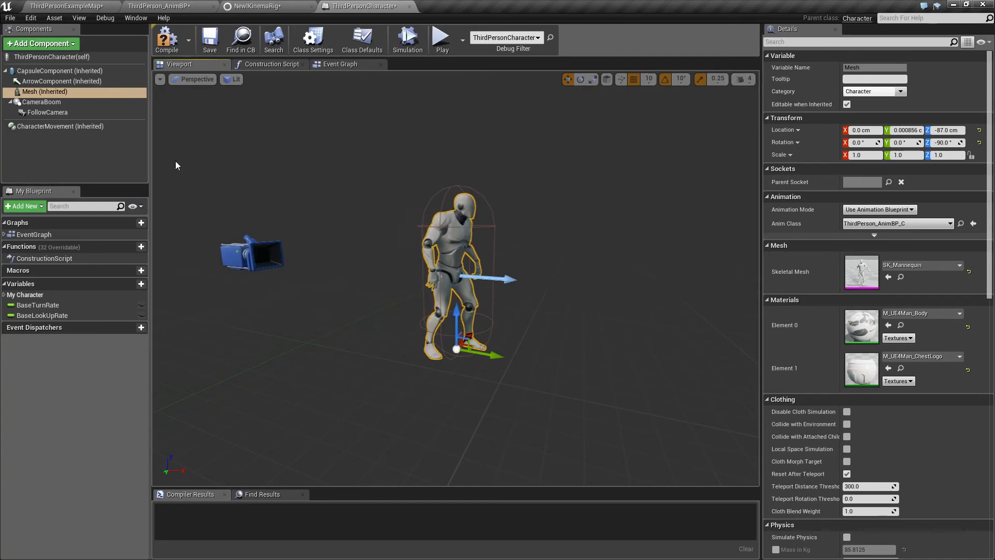
left_click(441, 37)
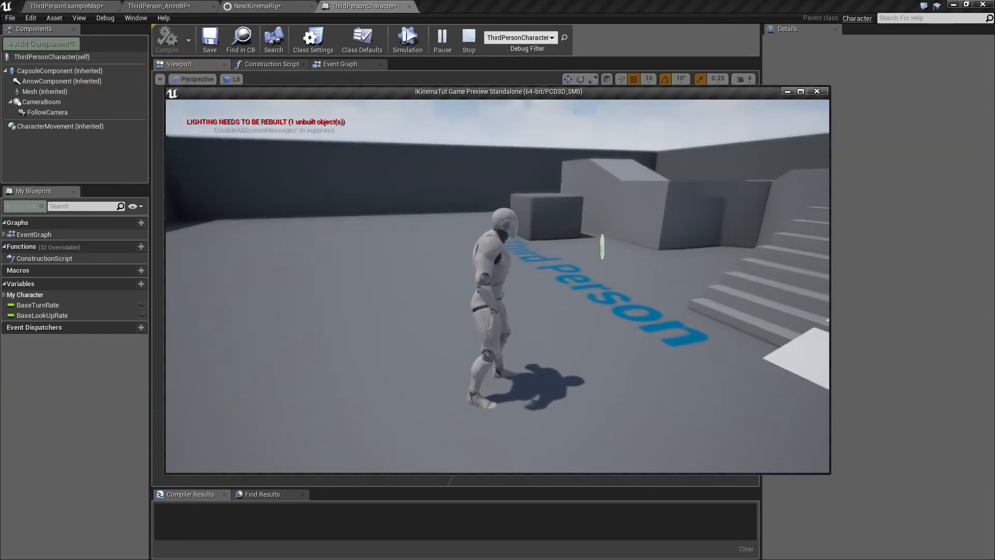
key("Escape")
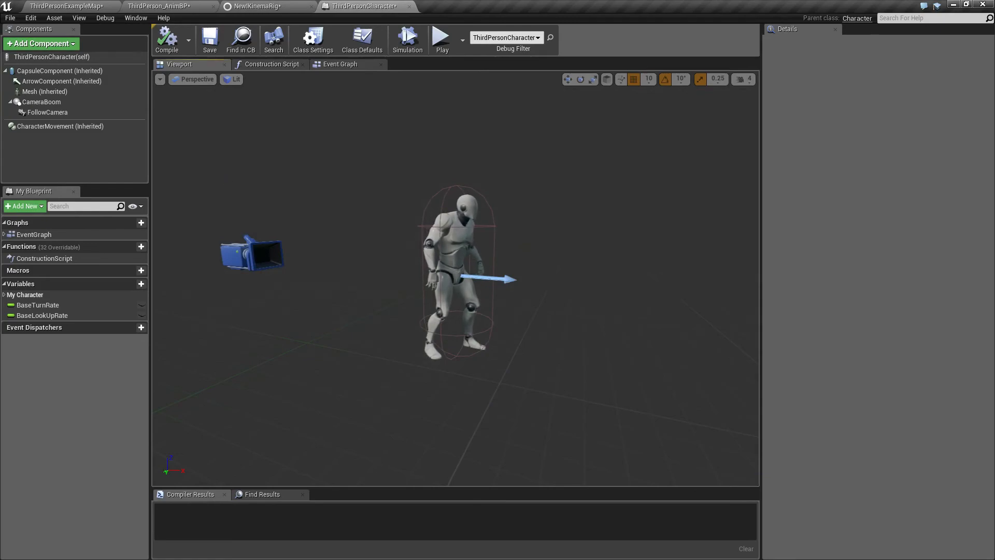
- In ThirdPerson_AnimBP, set all four Mesh Offset elements of the IKinema Foot Placement node to 3.0 and expose its Alpha values as pins
left_click(450, 270)
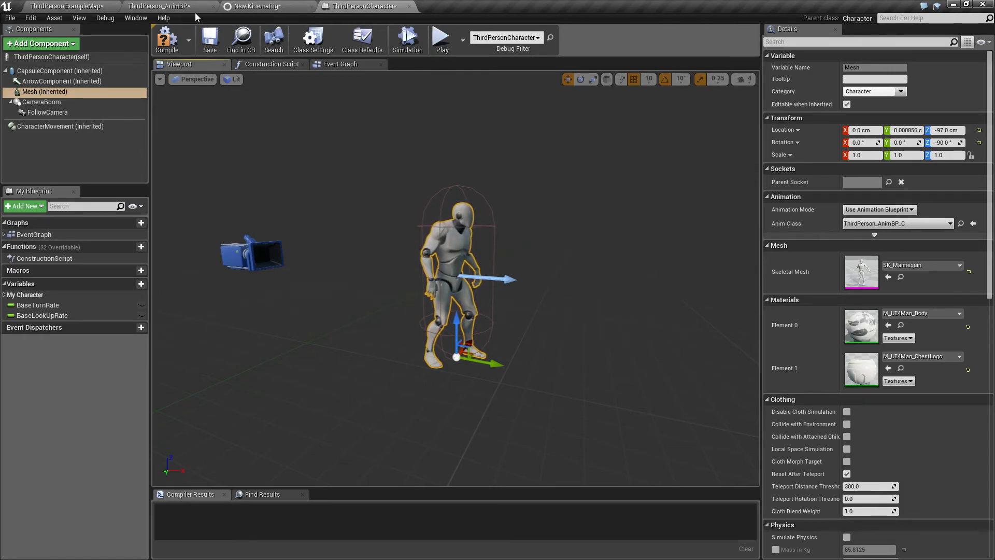
left_click(162, 9)
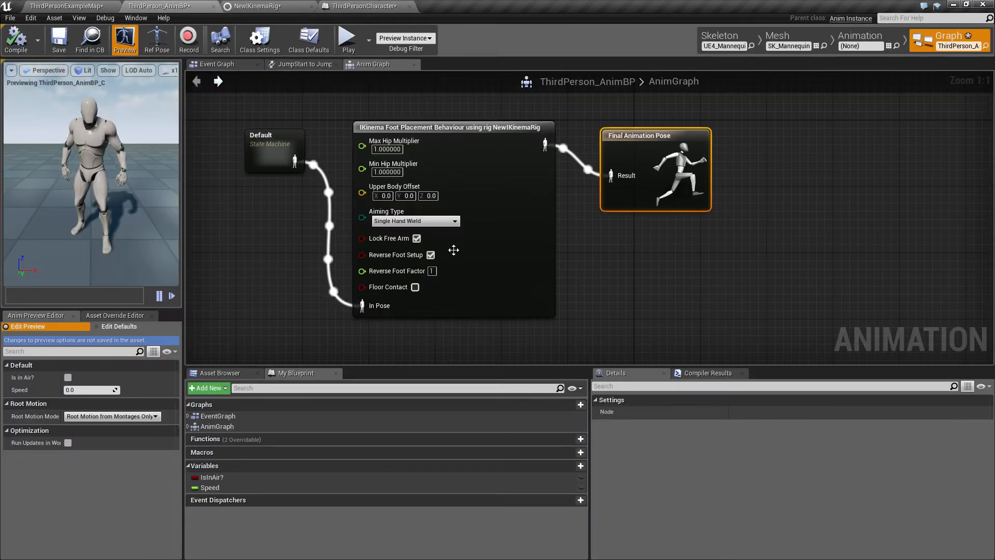
left_click(518, 130)
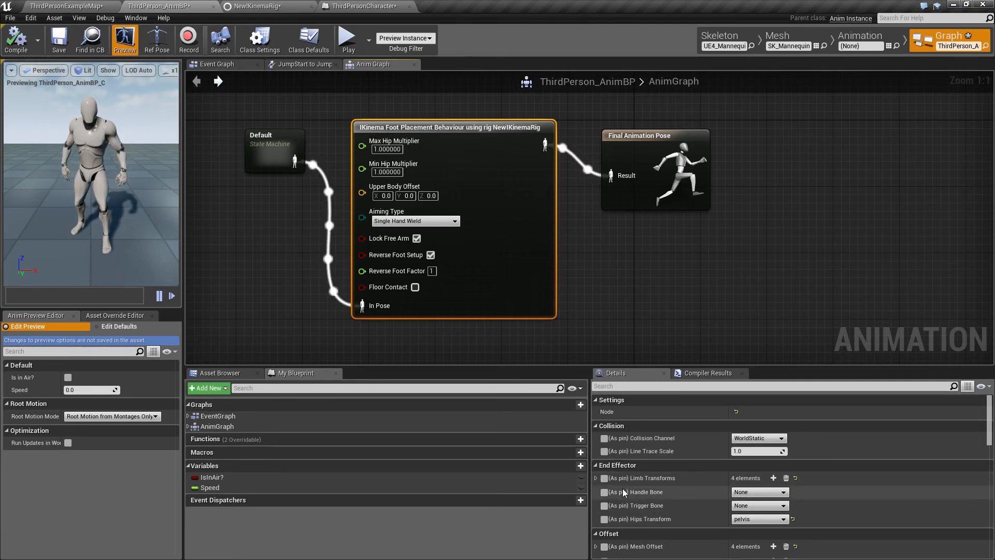
scroll(636, 495, "down", 5)
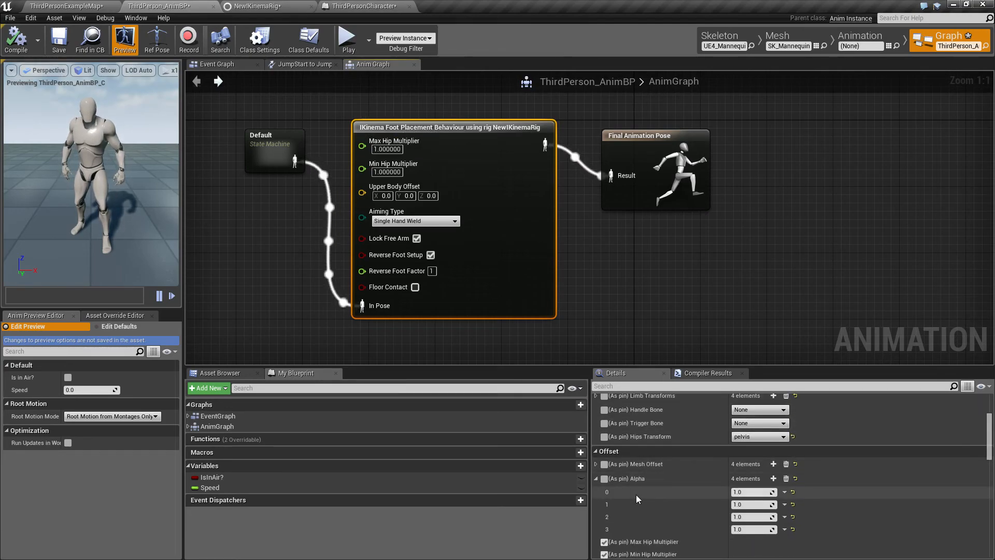
left_click(595, 464)
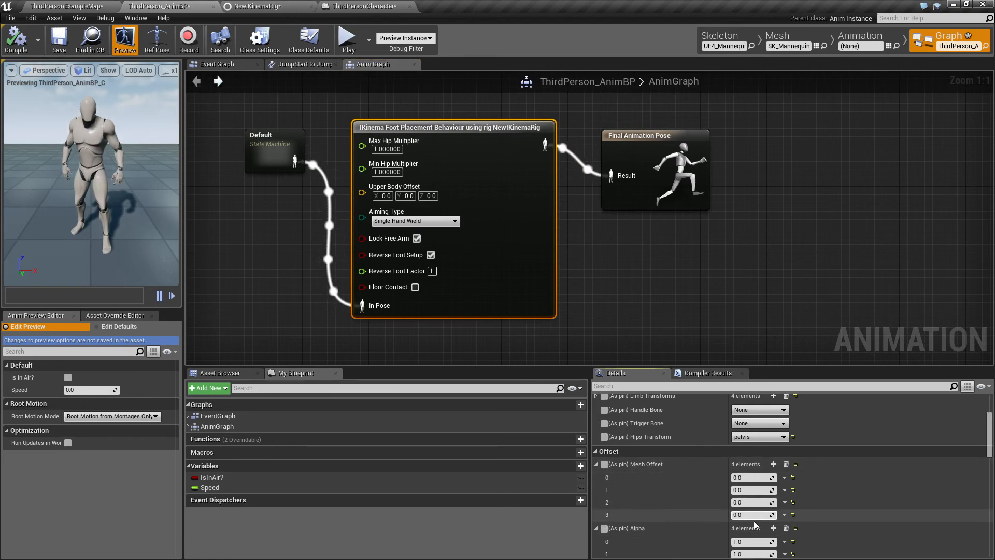
left_click(751, 477)
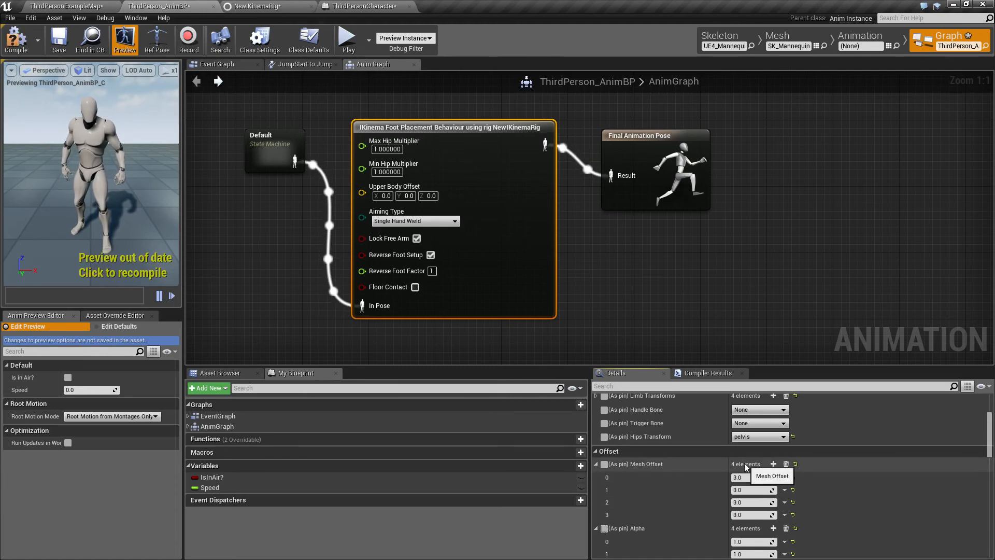
left_click(604, 528)
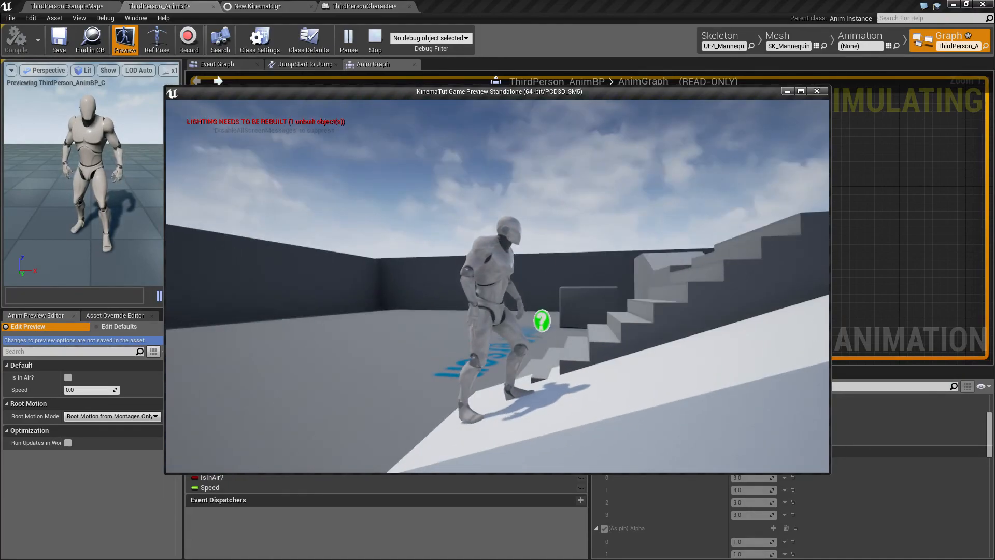
- Test the mannequin's foot placement on the white ramp and the flat floor in the game preview, and end the play session
key("d")
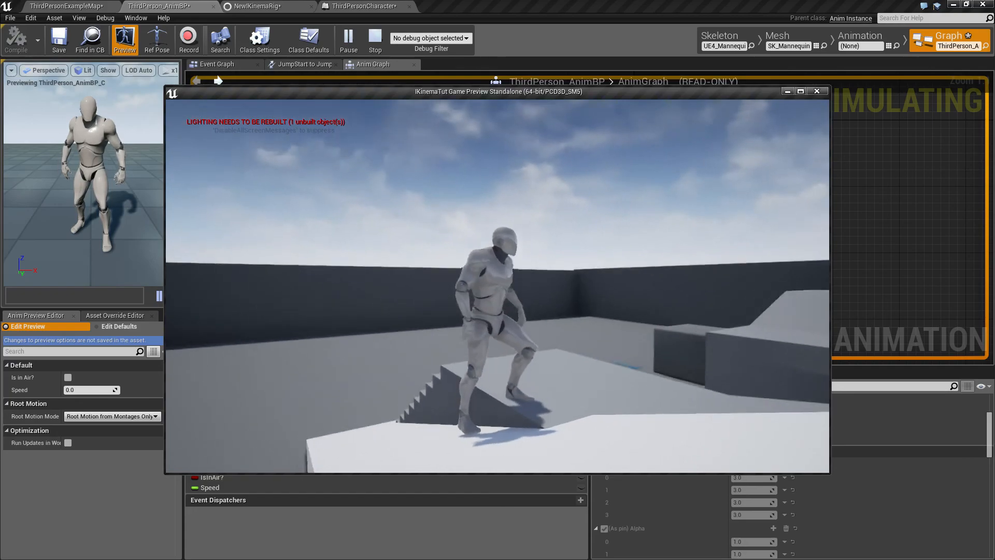
key("w")
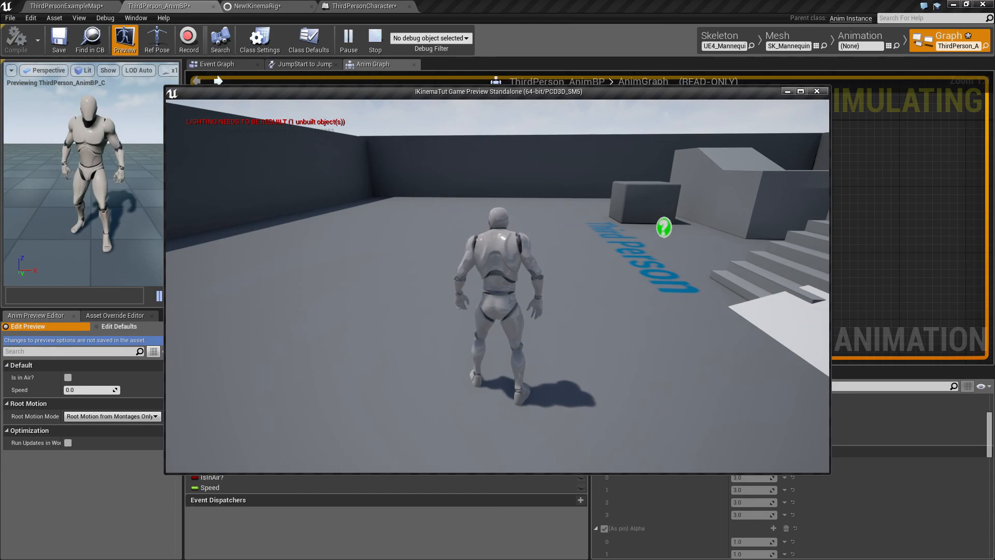
key("w")
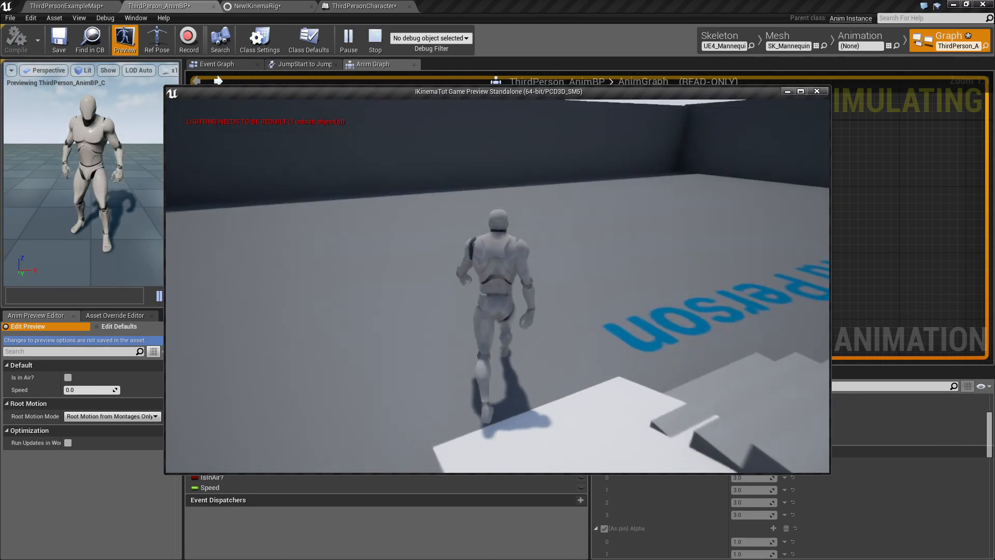
key("Escape")
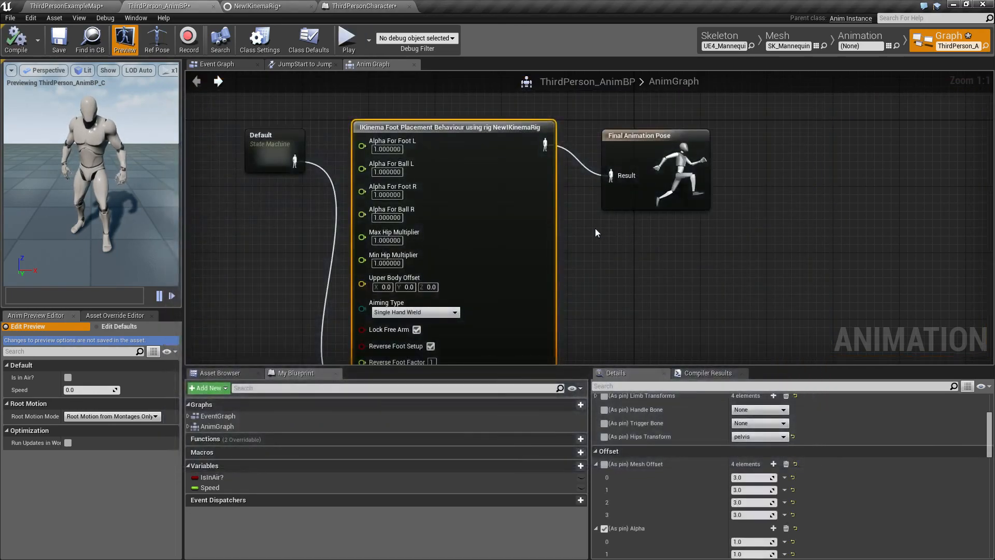